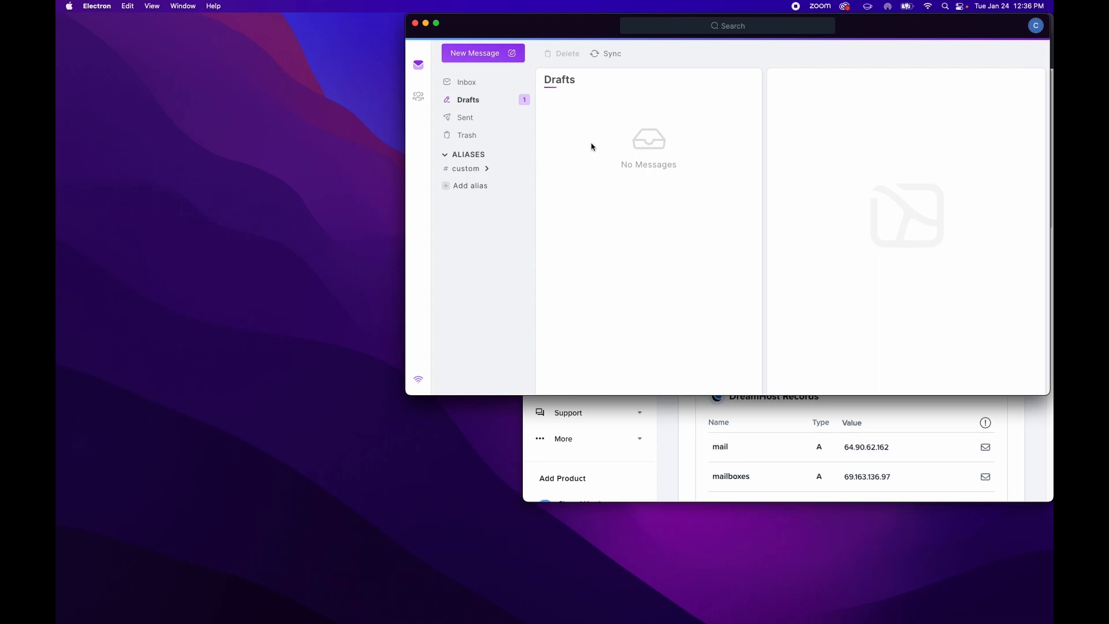
Go to the Custom Domains page in Telios account settings
left_click(1036, 26)
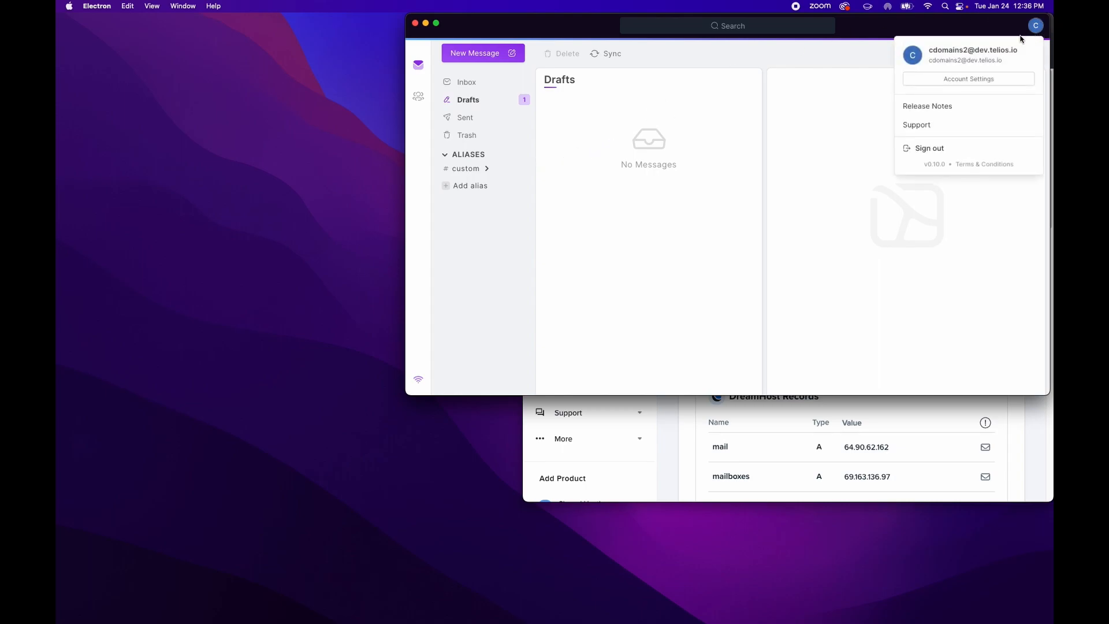
left_click(970, 78)
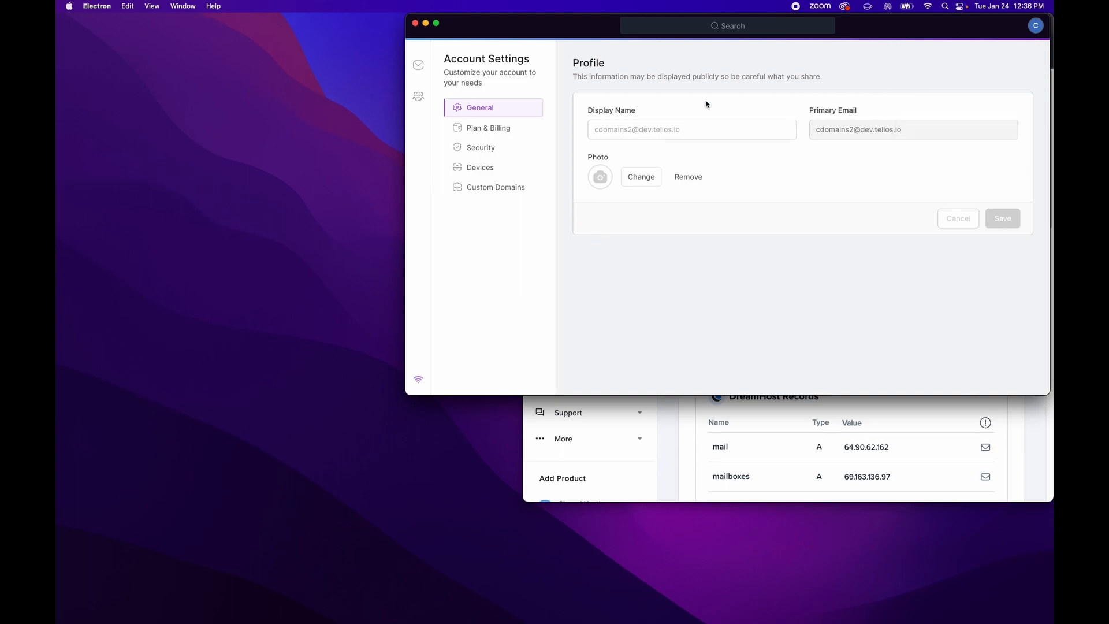
left_click(501, 132)
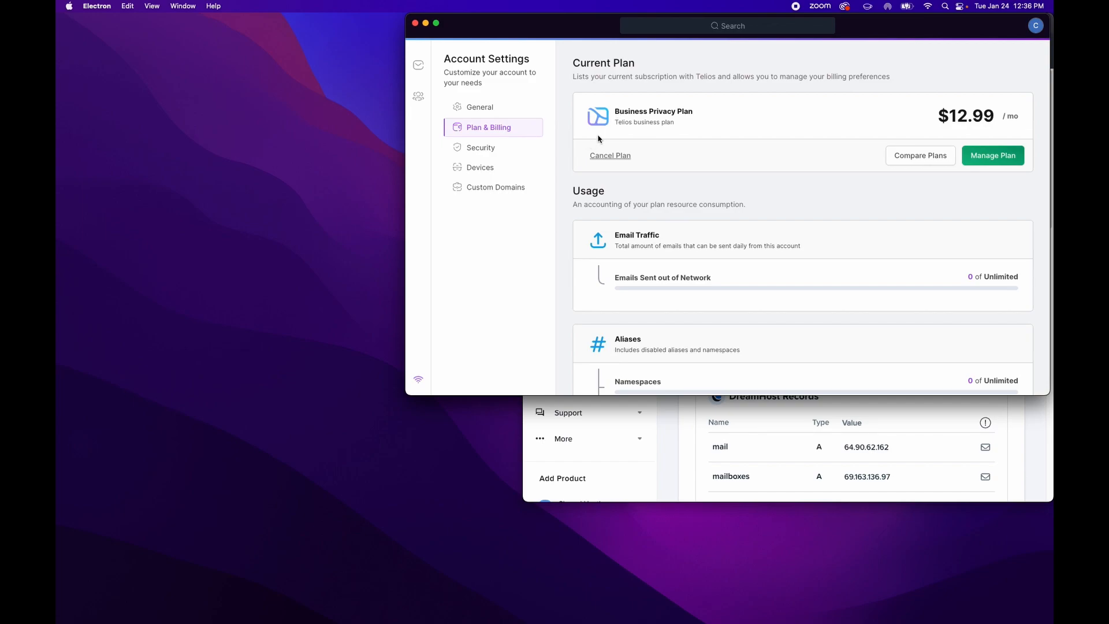
left_click(517, 187)
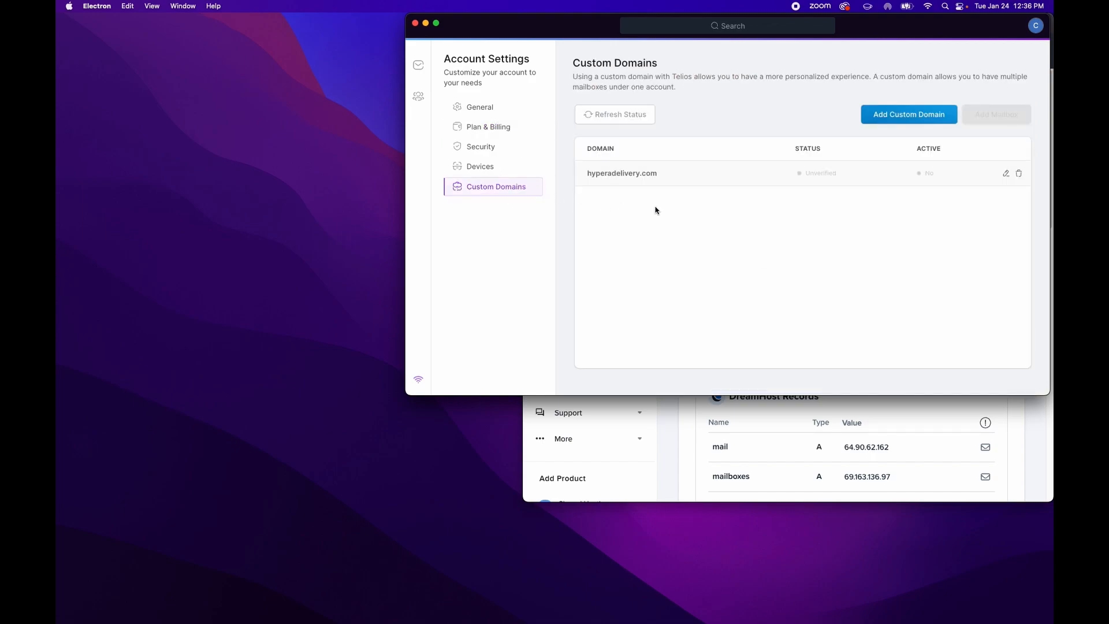
Delete the existing hyperadelivery.com domain and open the Add Custom Domain form
left_click(879, 117)
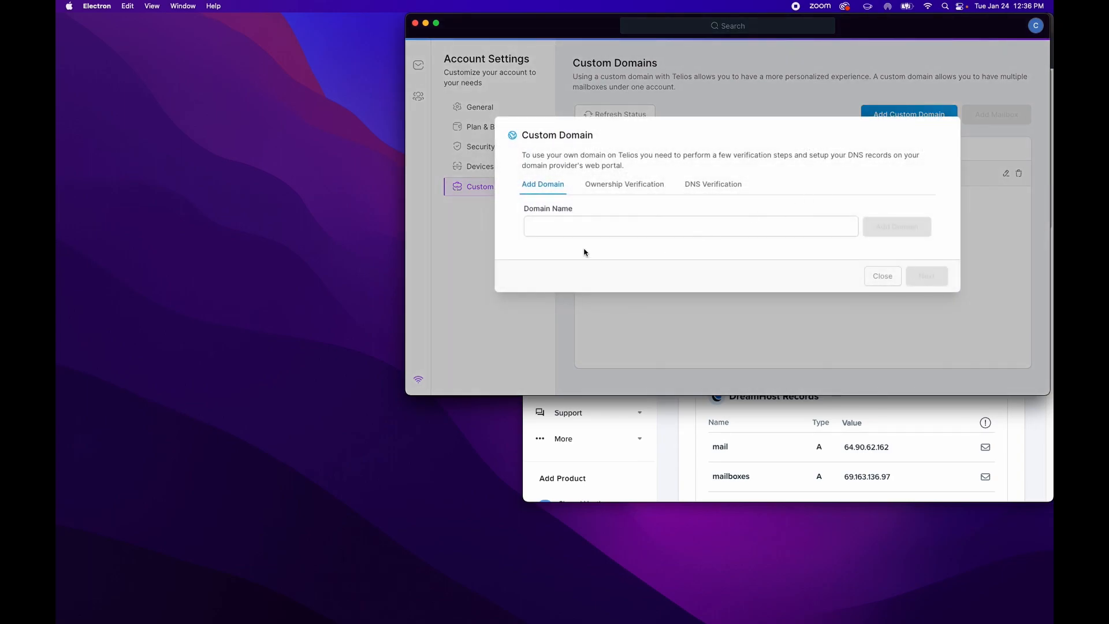
left_click(550, 230)
left_click(882, 276)
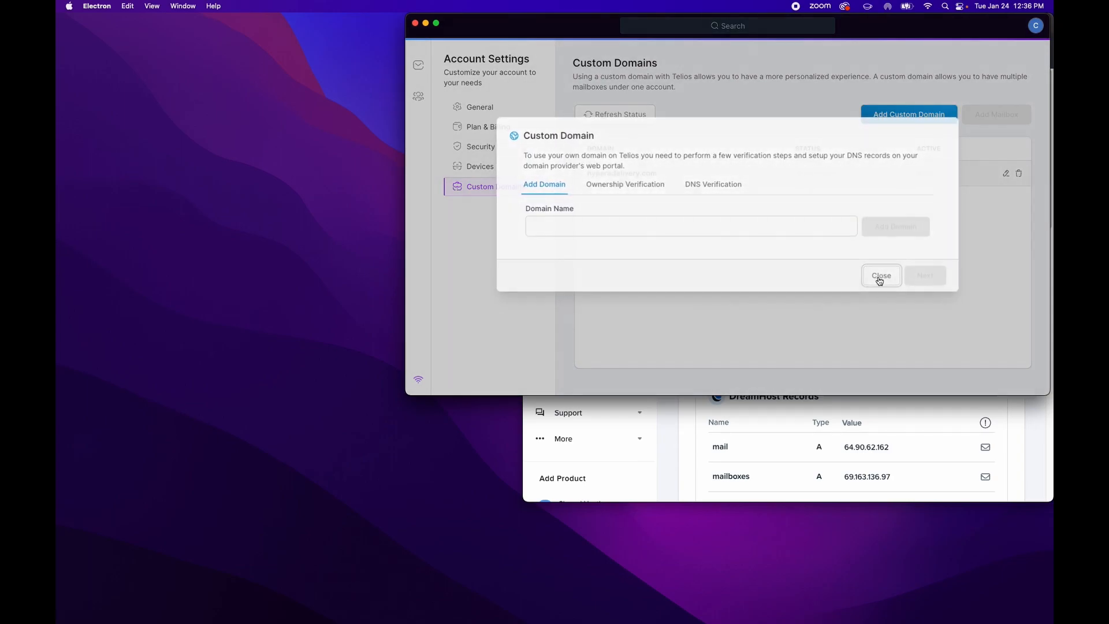
left_click(1019, 174)
left_click(826, 233)
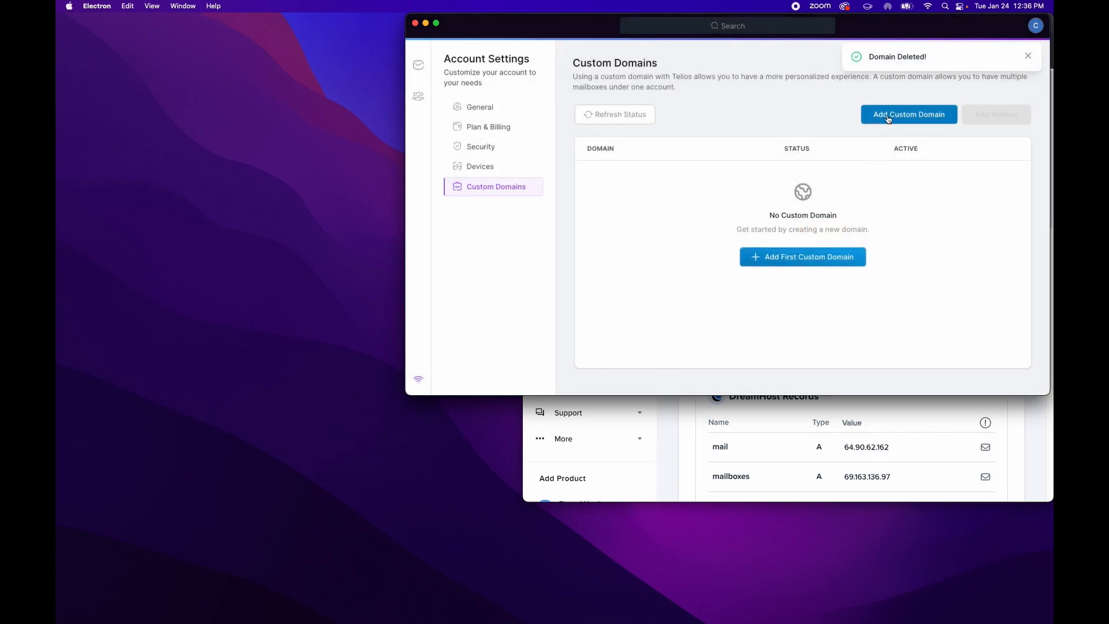
left_click(889, 119)
Add hyperadelivery.com and try verifying its ownership TXT record, which is still pending
left_click(568, 227)
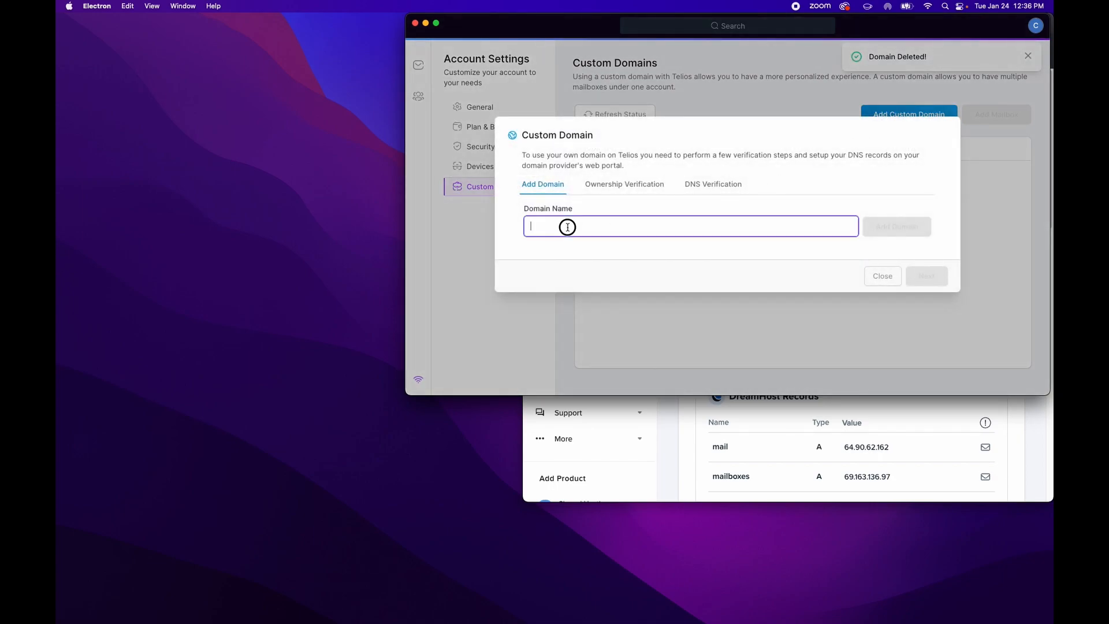
type("hype")
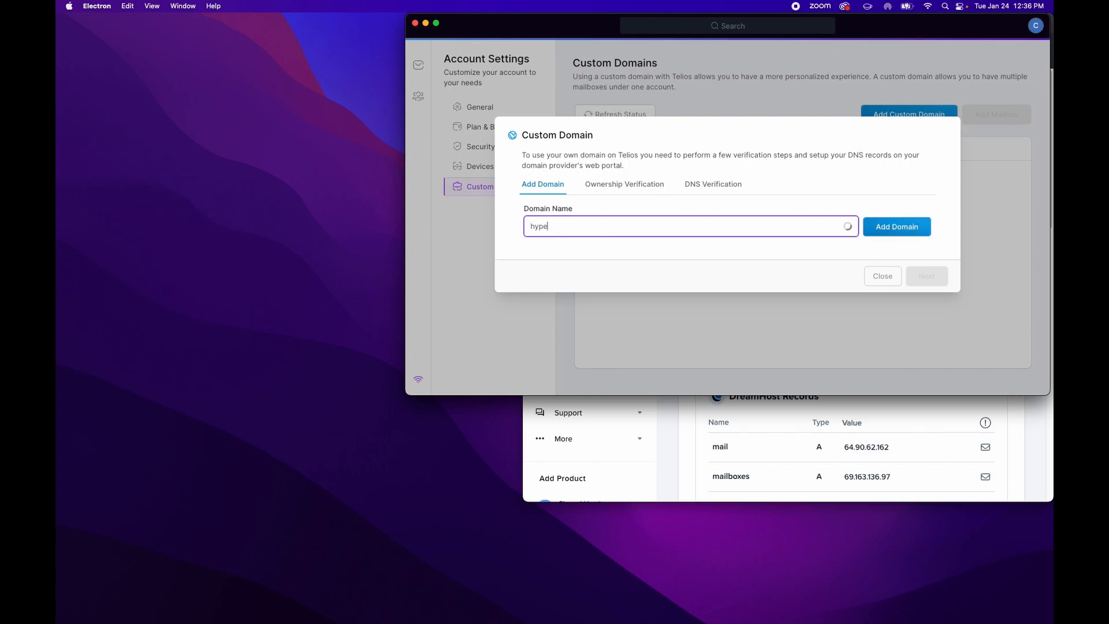
type("radelivery.com")
left_click(877, 228)
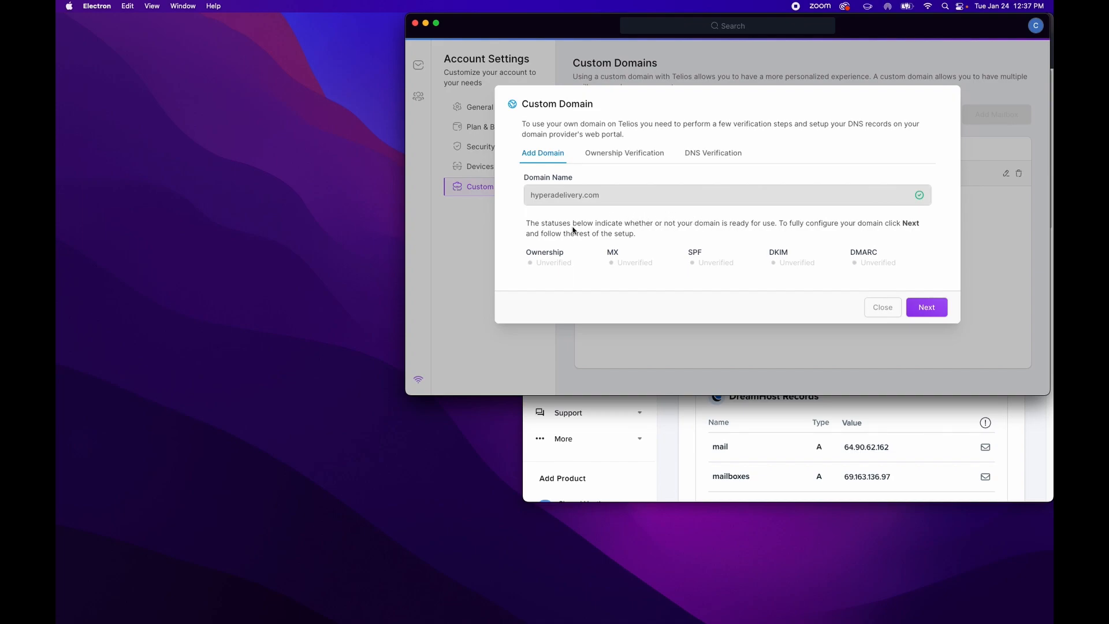
left_click(598, 155)
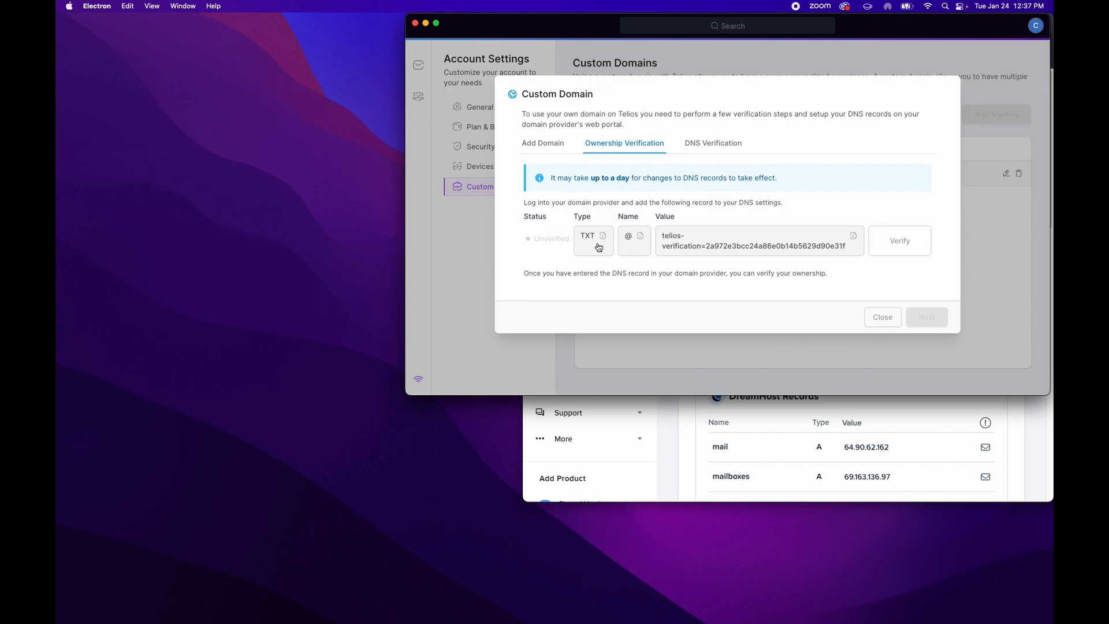
left_click(878, 243)
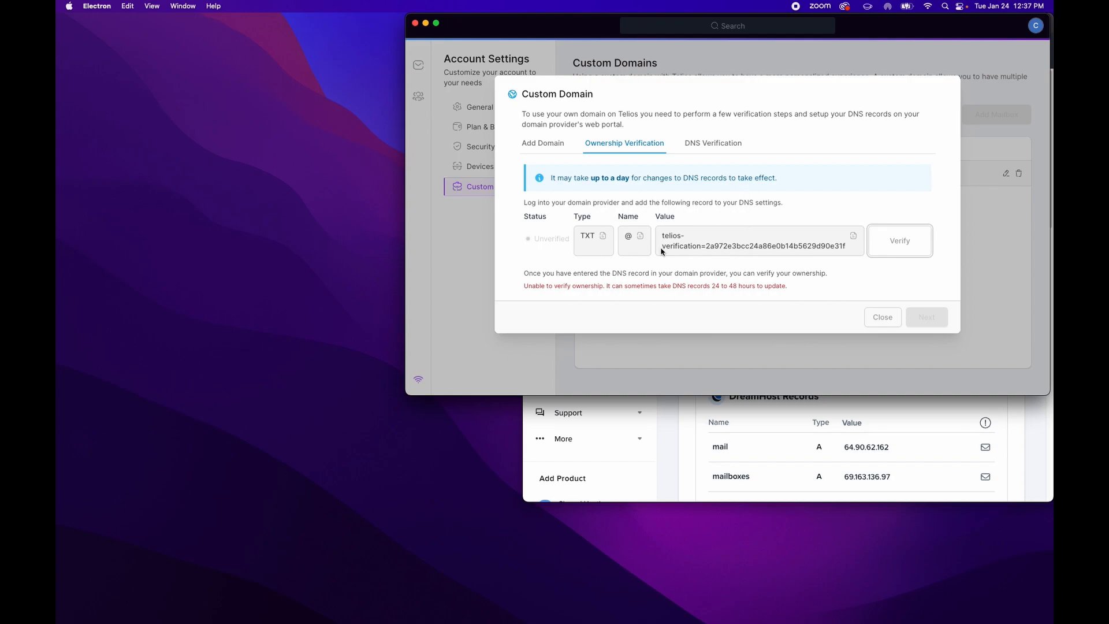
Move Telios aside and start a new DNS record on DreamHost's hyperadelivery.com page
left_click(782, 93)
left_click_drag(976, 27, 629, 30)
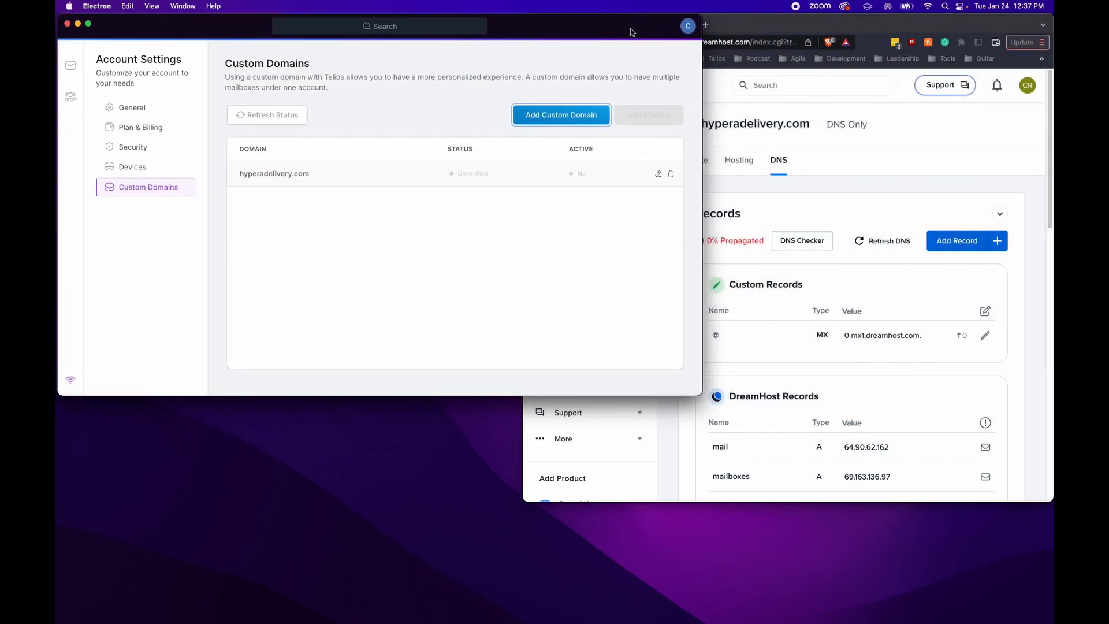
left_click(993, 25)
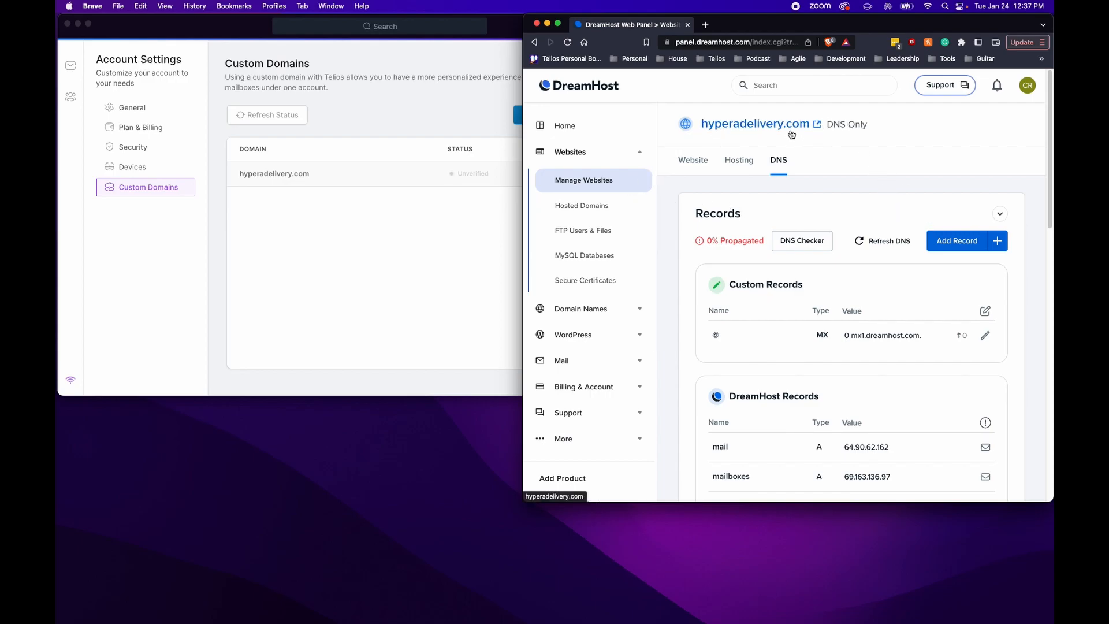
left_click(947, 243)
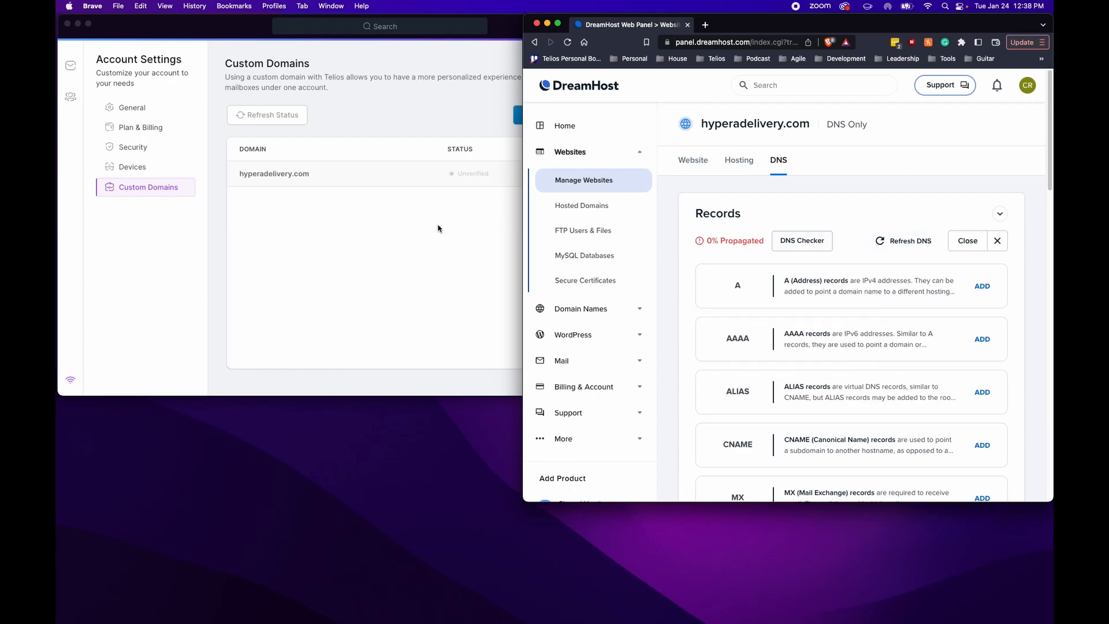
scroll(792, 321, "down", 4)
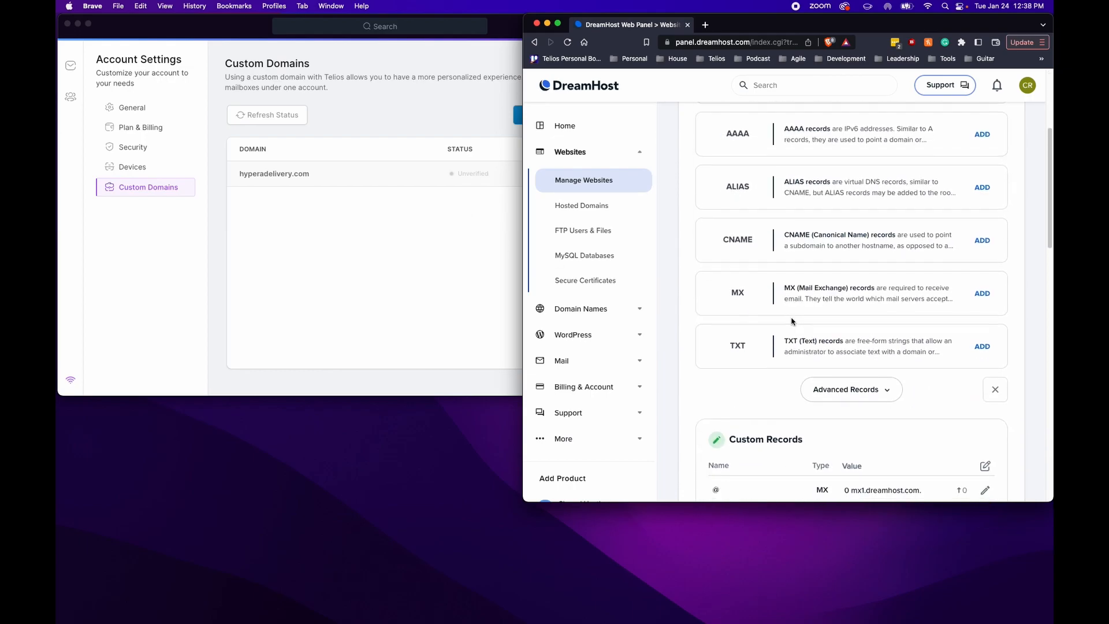
Reopen hyperadelivery.com's setup in Telios to show the ownership verification TXT record
left_click(445, 225)
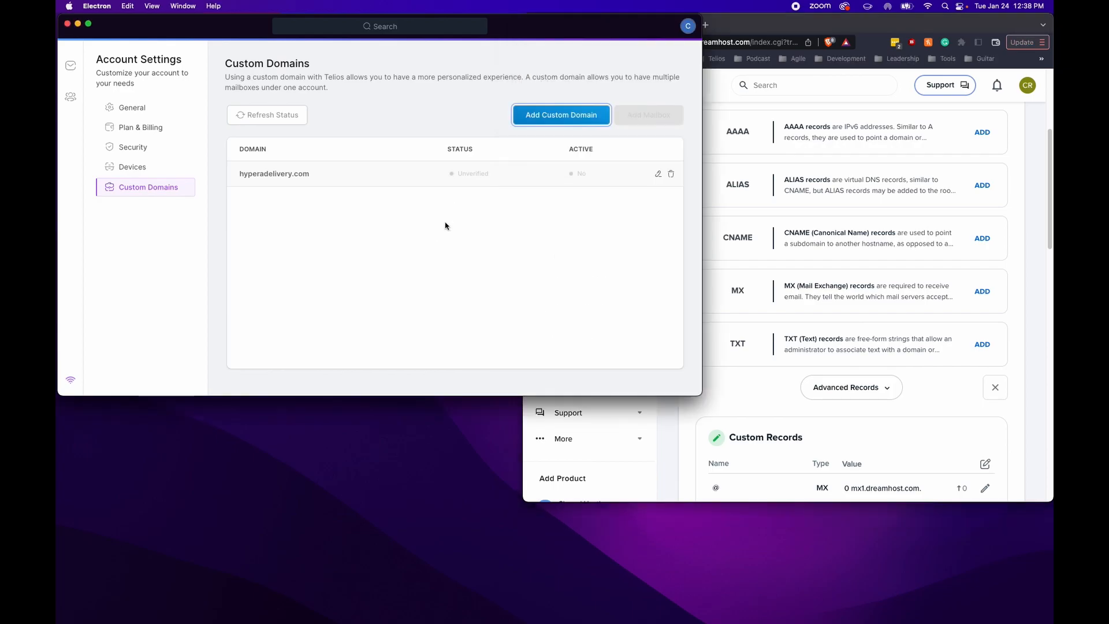
left_click(658, 173)
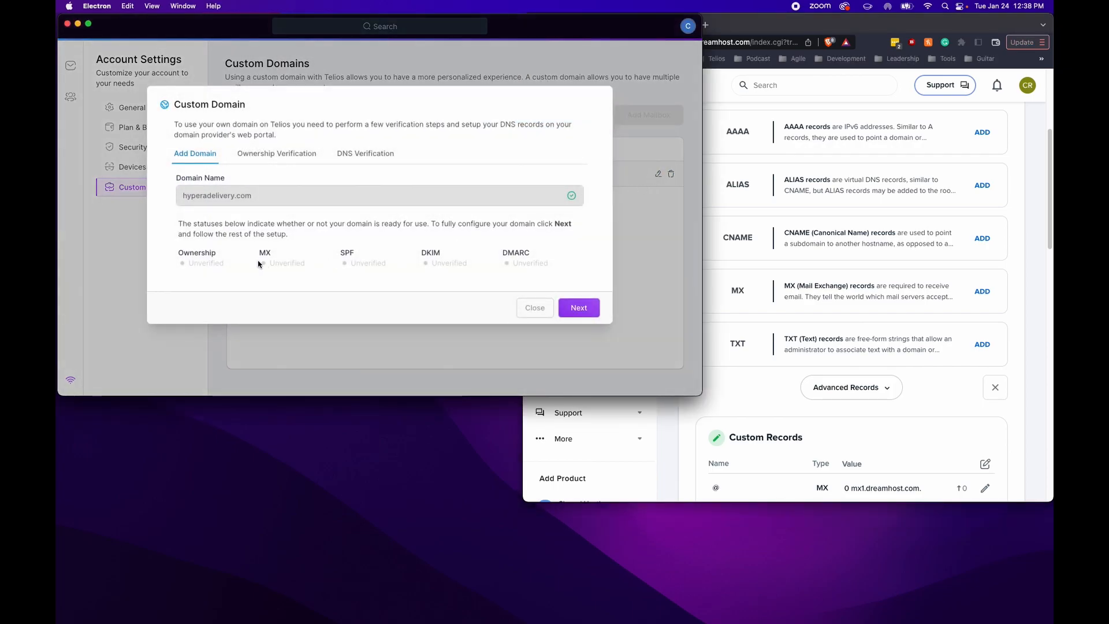
left_click(278, 153)
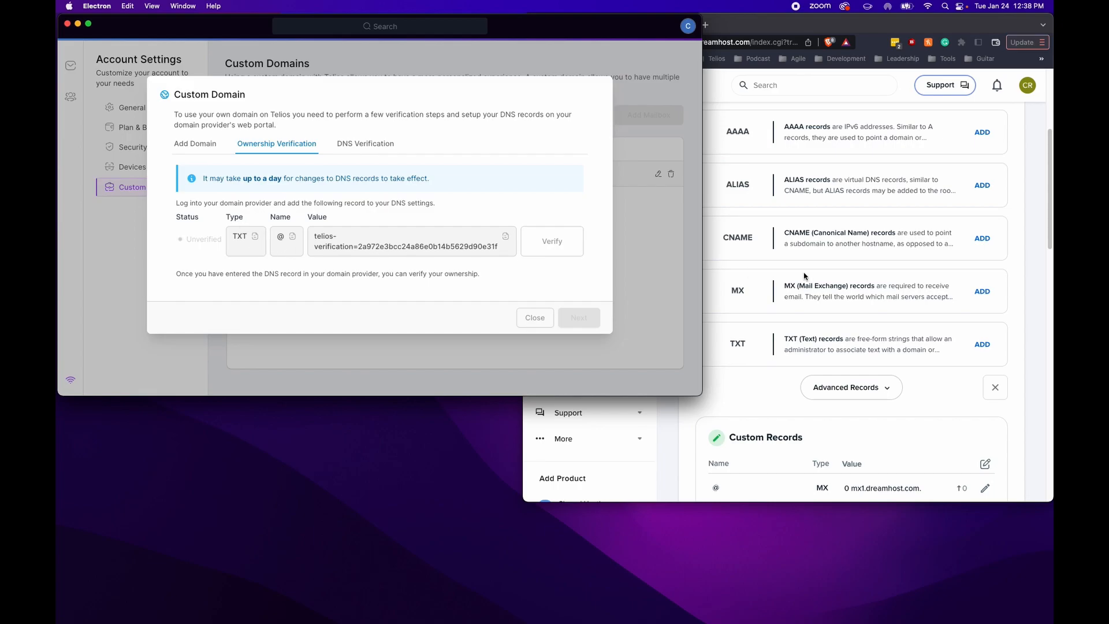
Start a TXT record in DreamHost and paste @ from Telios as its Host
left_click(990, 347)
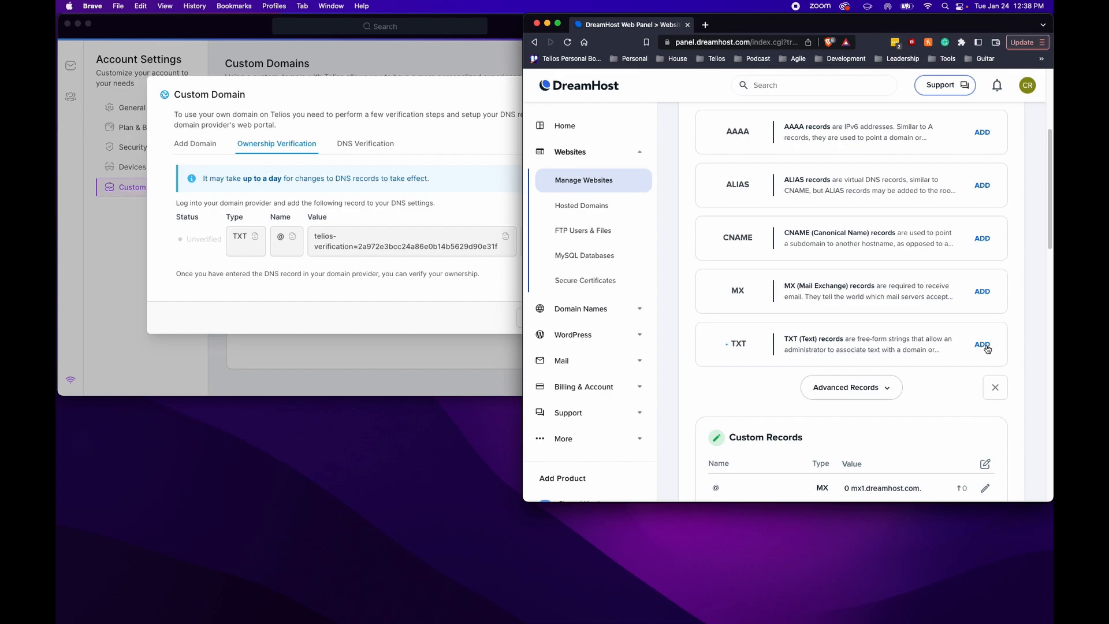
left_click(988, 347)
scroll(953, 341, "down", 3)
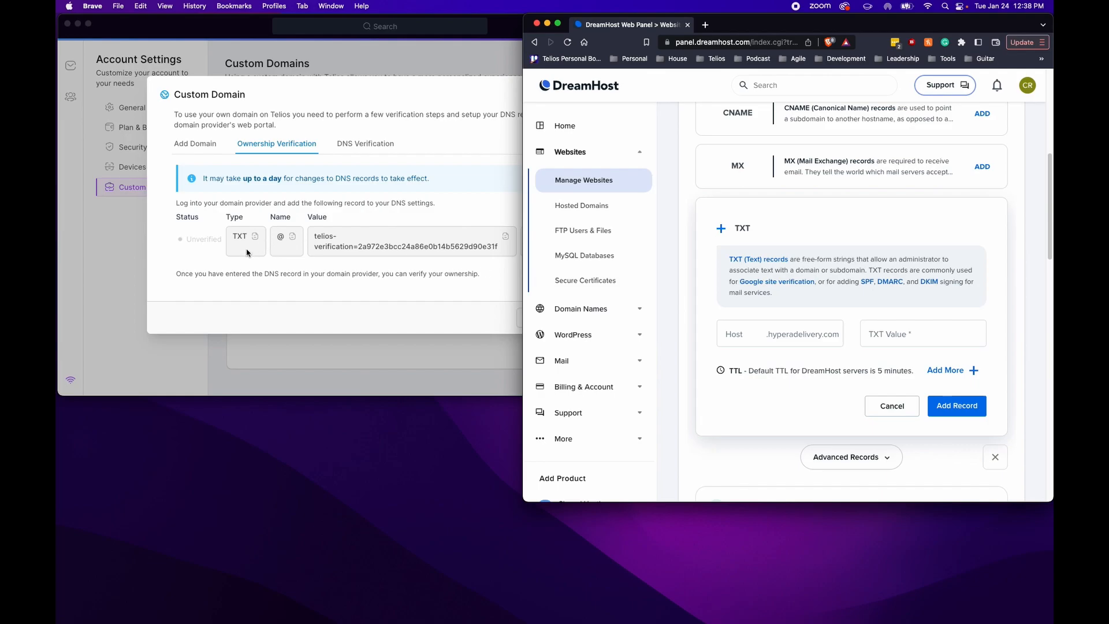
left_click(293, 239)
left_click(292, 239)
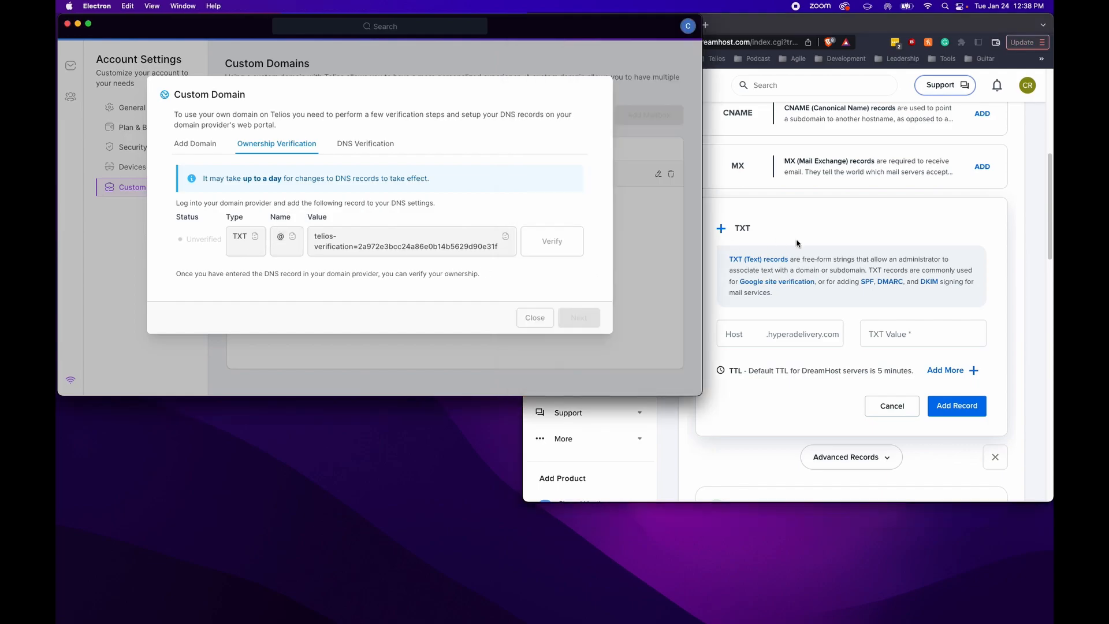
left_click(759, 336)
right_click(759, 336)
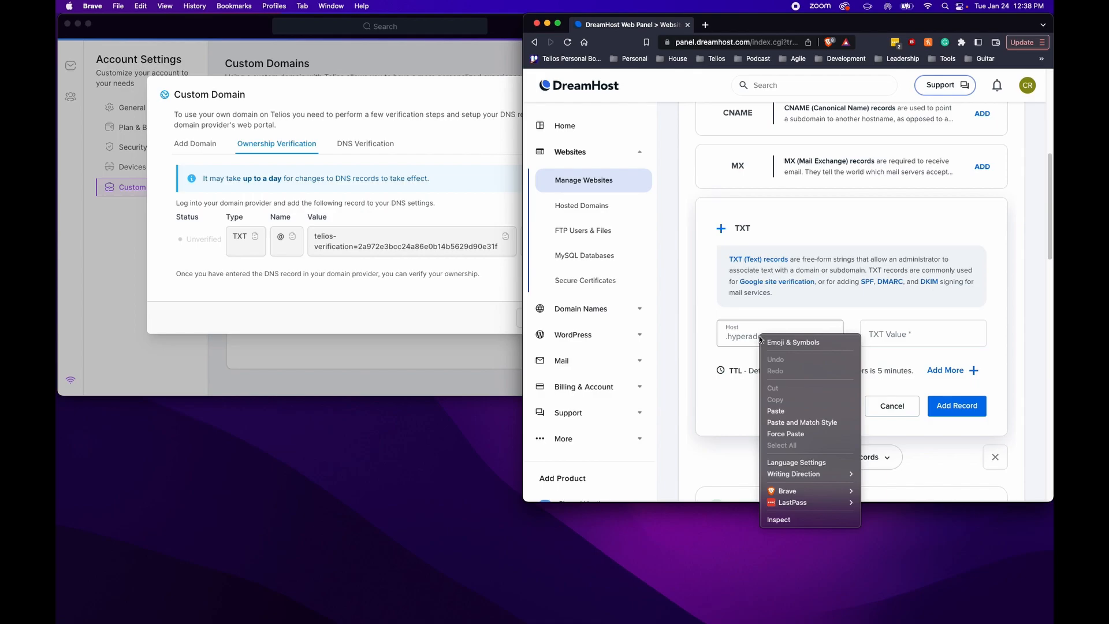
left_click(775, 410)
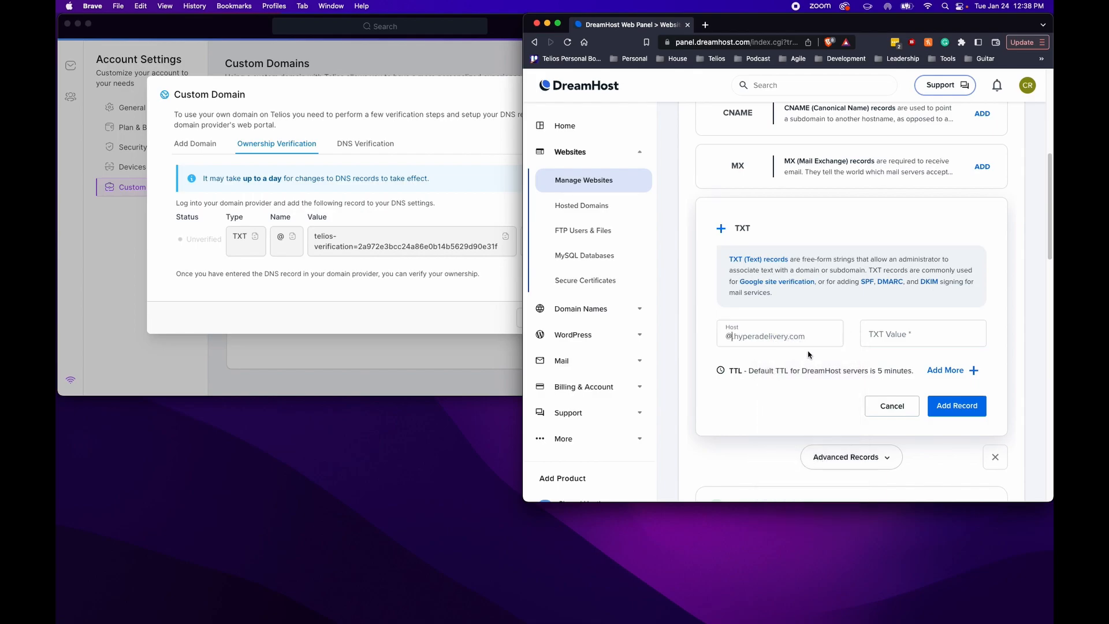
Paste the telios-verification value into TXT Value and save the record
left_click(373, 241)
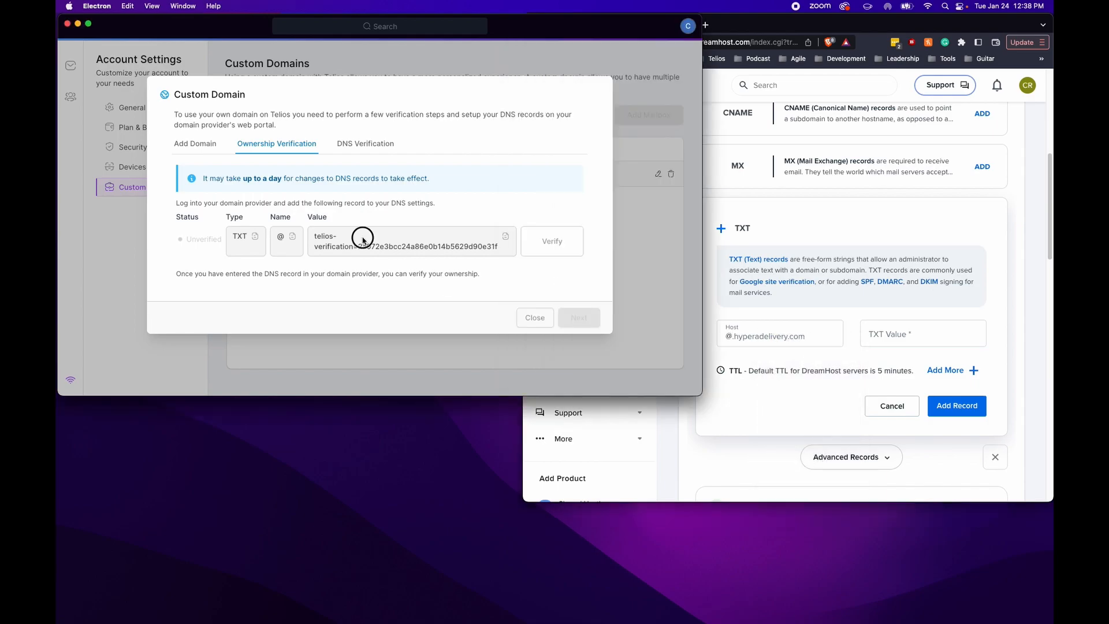
left_click(505, 237)
left_click(859, 338)
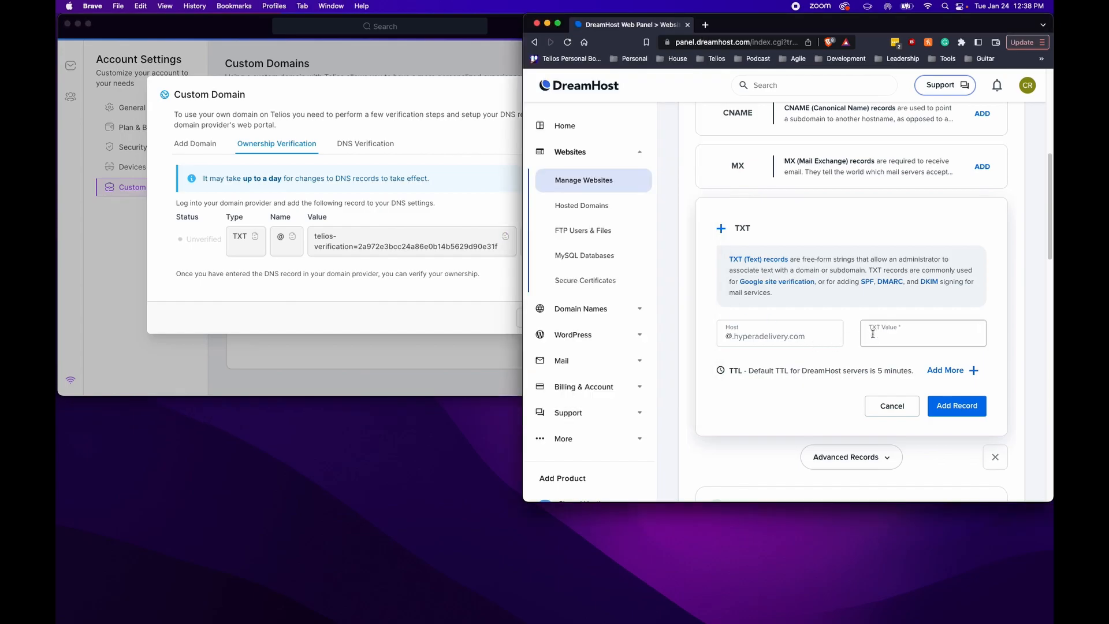
right_click(873, 333)
left_click(889, 408)
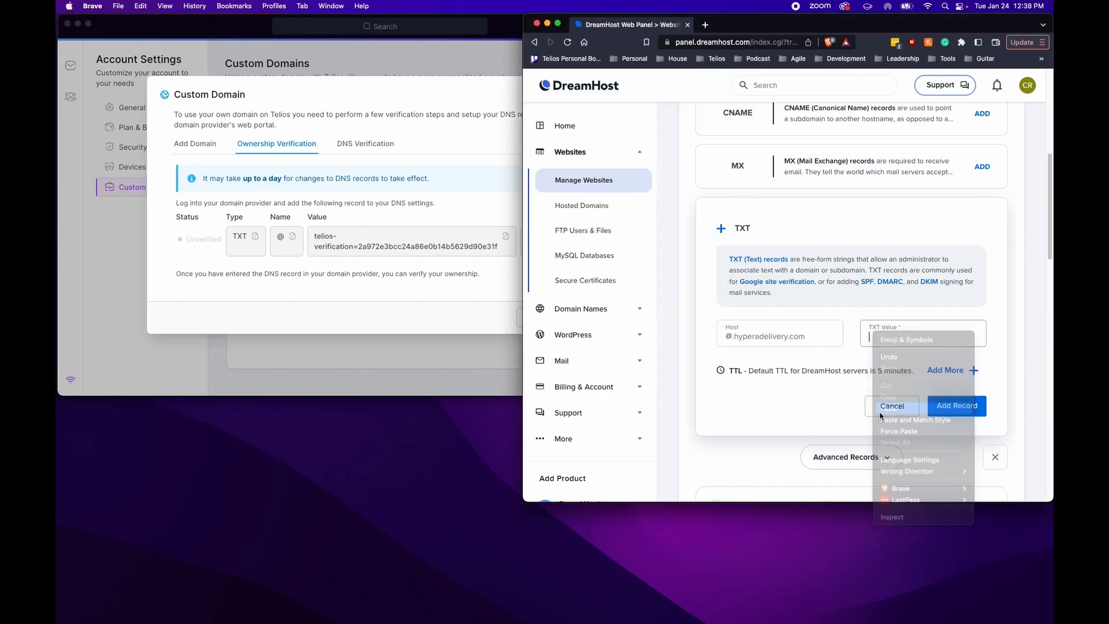
left_click(943, 409)
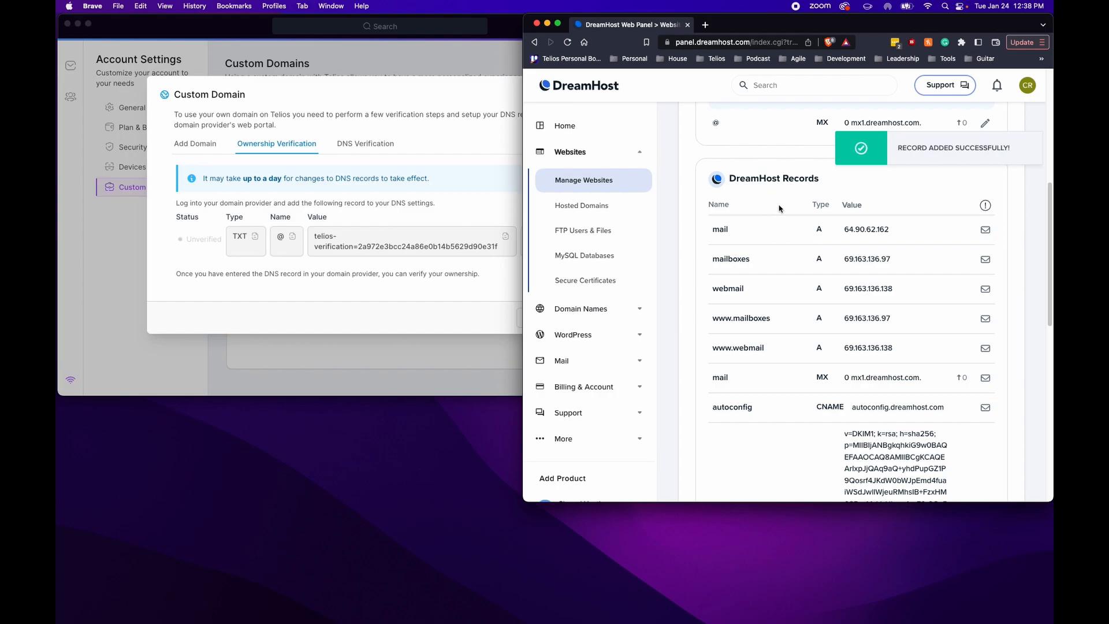
scroll(800, 272, "down", 2)
scroll(801, 273, "up", 5)
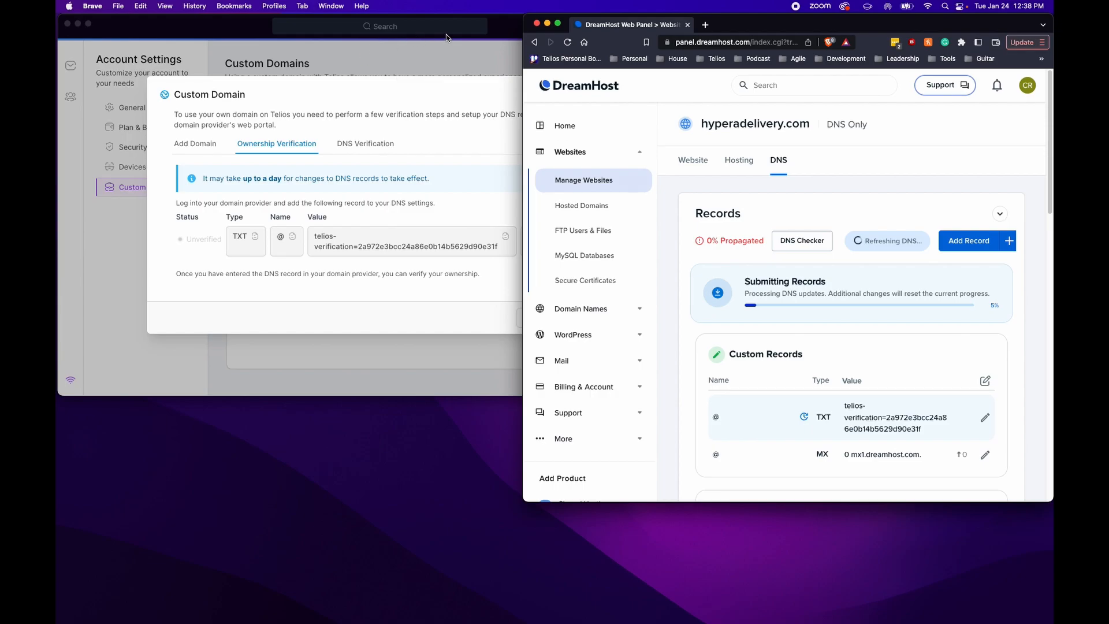
Close the failed verification dialog in Telios and refresh hyperadelivery.com's verification status
left_click(245, 34)
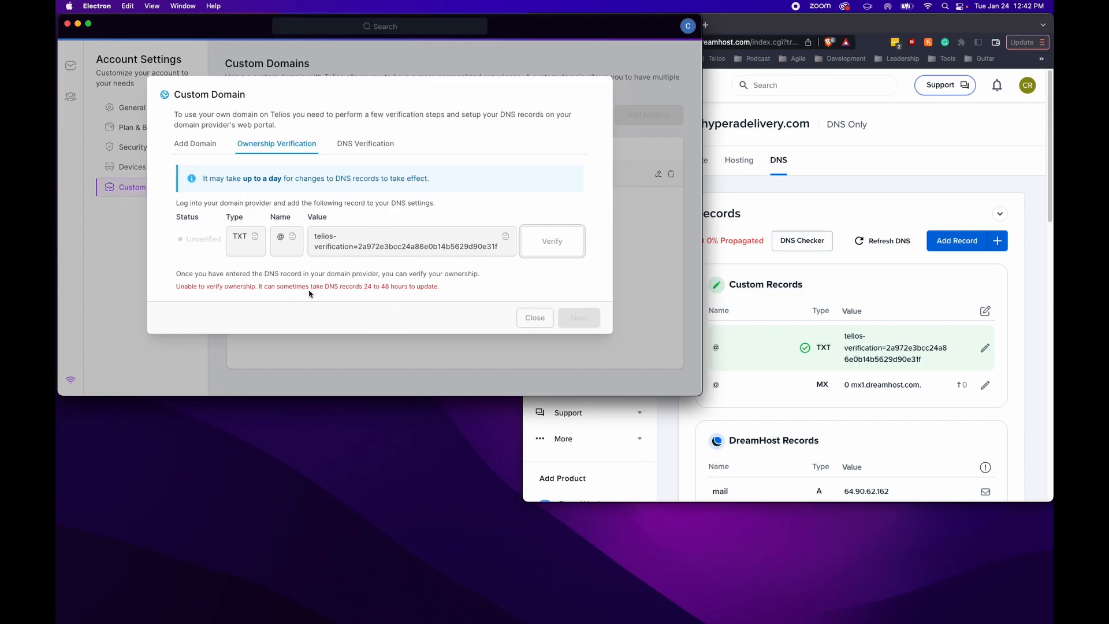
left_click(543, 320)
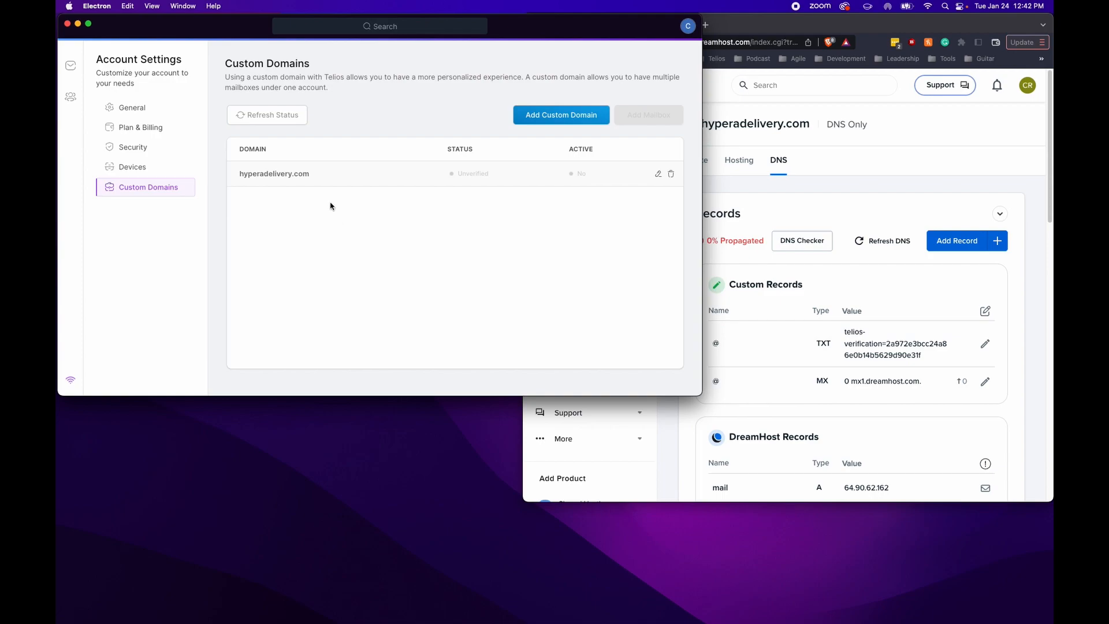
left_click(282, 123)
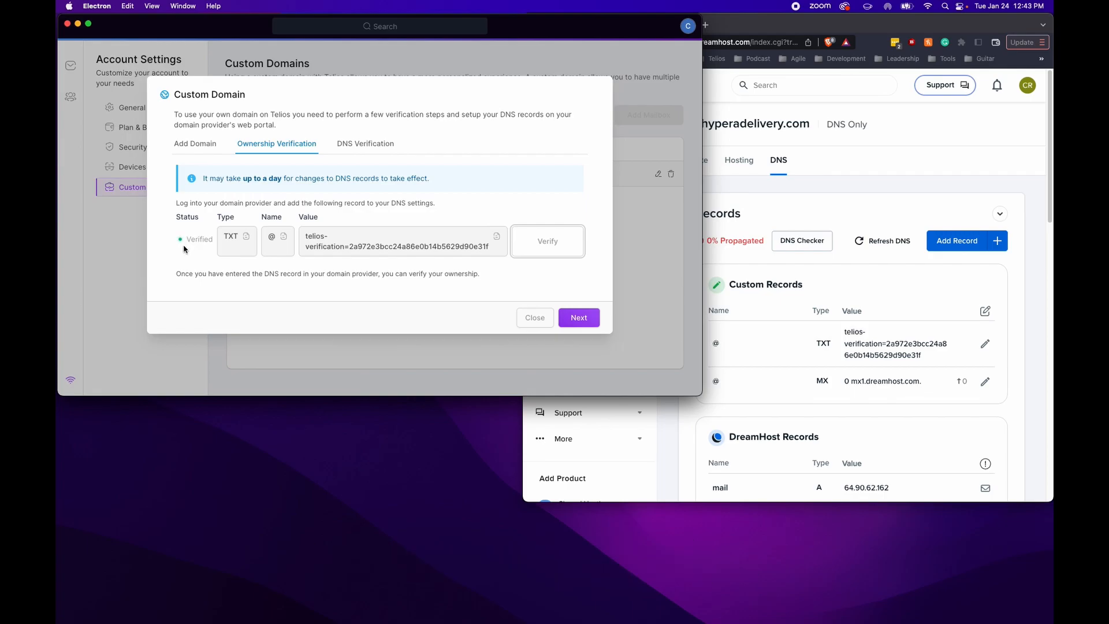
Continue to DNS Verification and recheck the MX record, now marked Verified
left_click(590, 318)
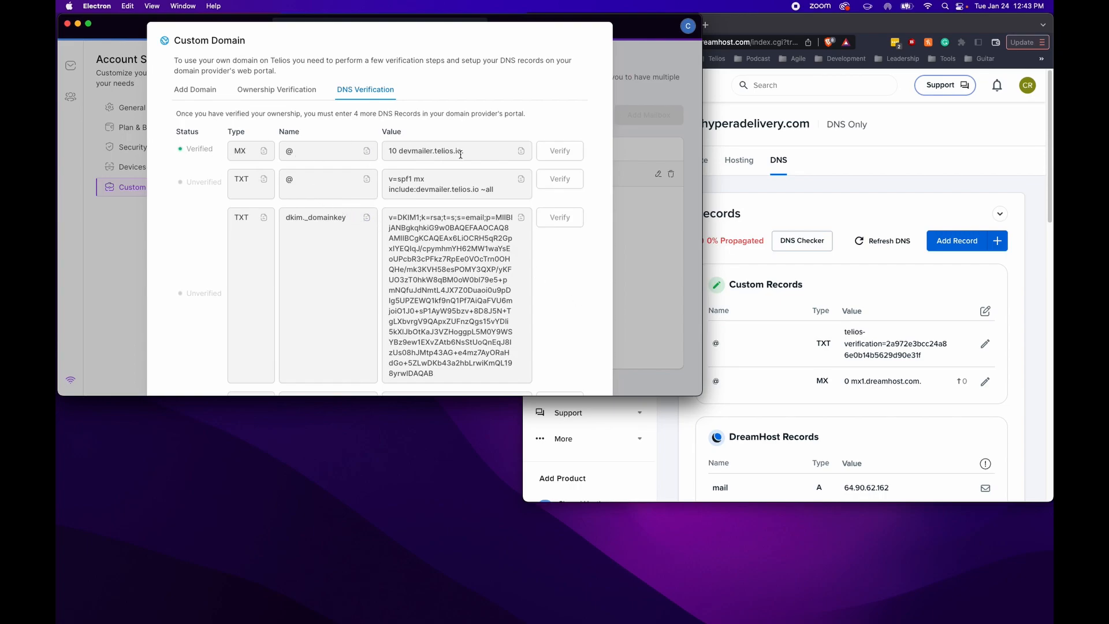
scroll(196, 173, "down", 3)
scroll(196, 174, "up", 3)
left_click(559, 151)
Open the custom MX settings for hyperadelivery.com's MX record in DreamHost
left_click(989, 392)
left_click(986, 382)
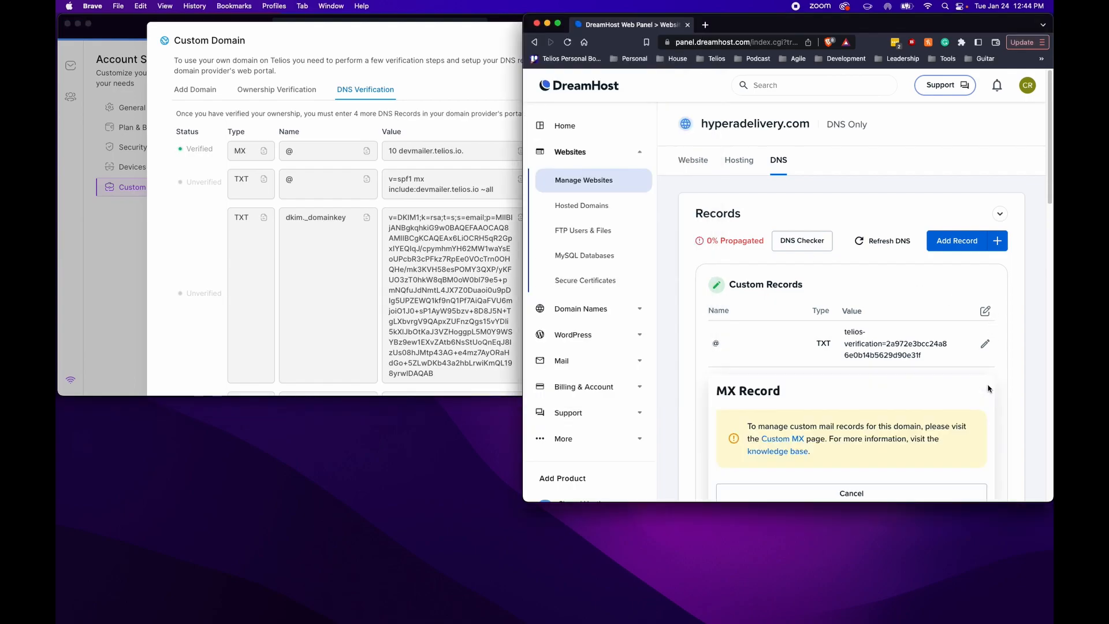
scroll(884, 347, "down", 3)
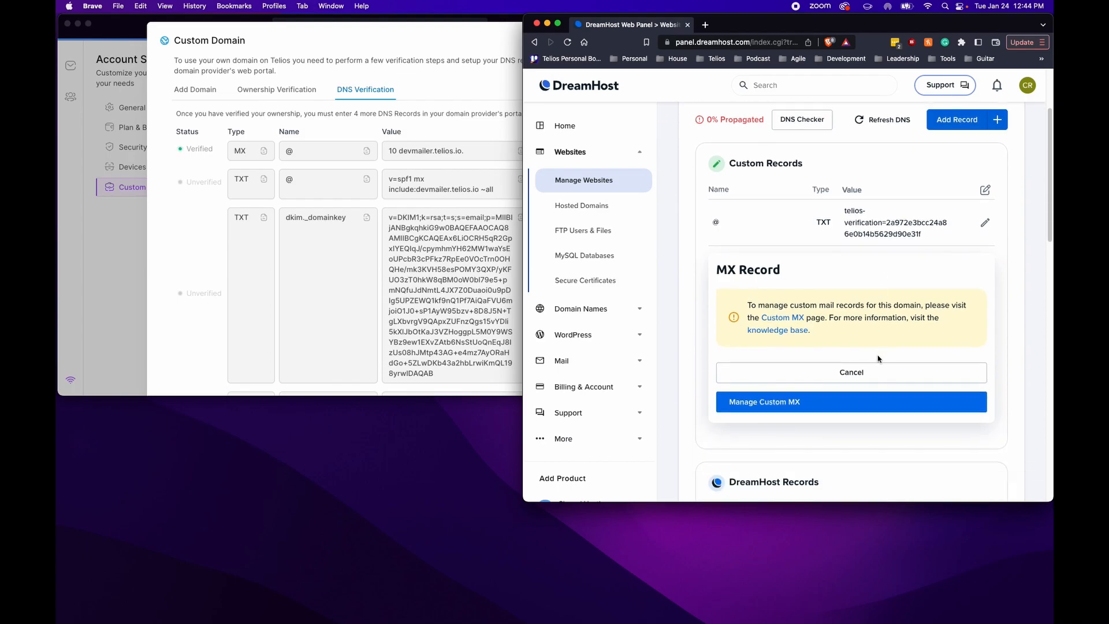
left_click(841, 402)
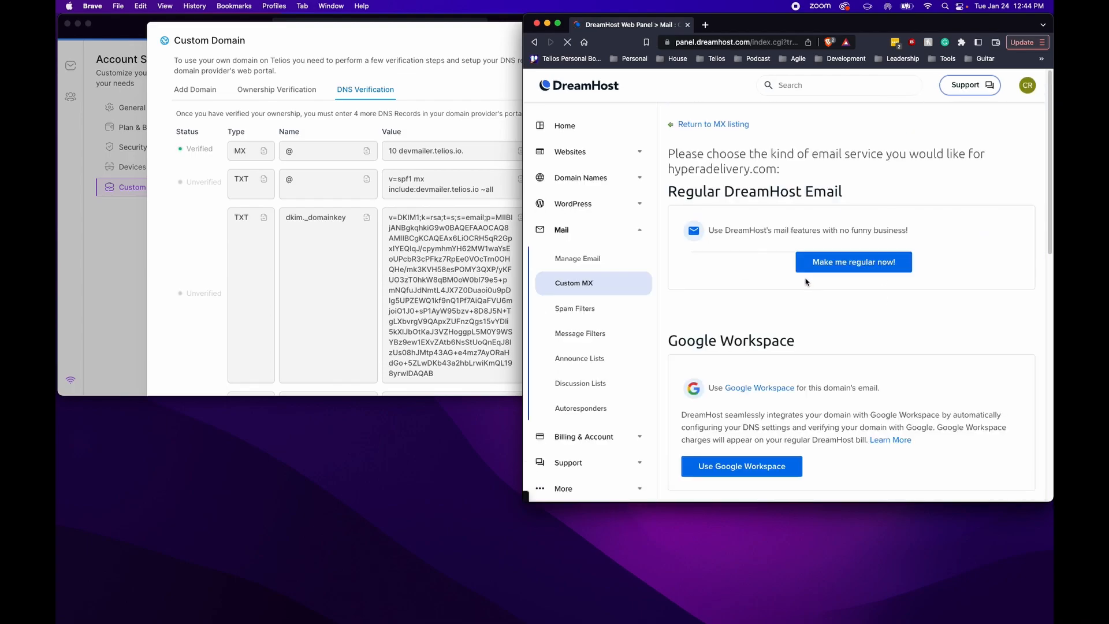
scroll(777, 195, "down", 5)
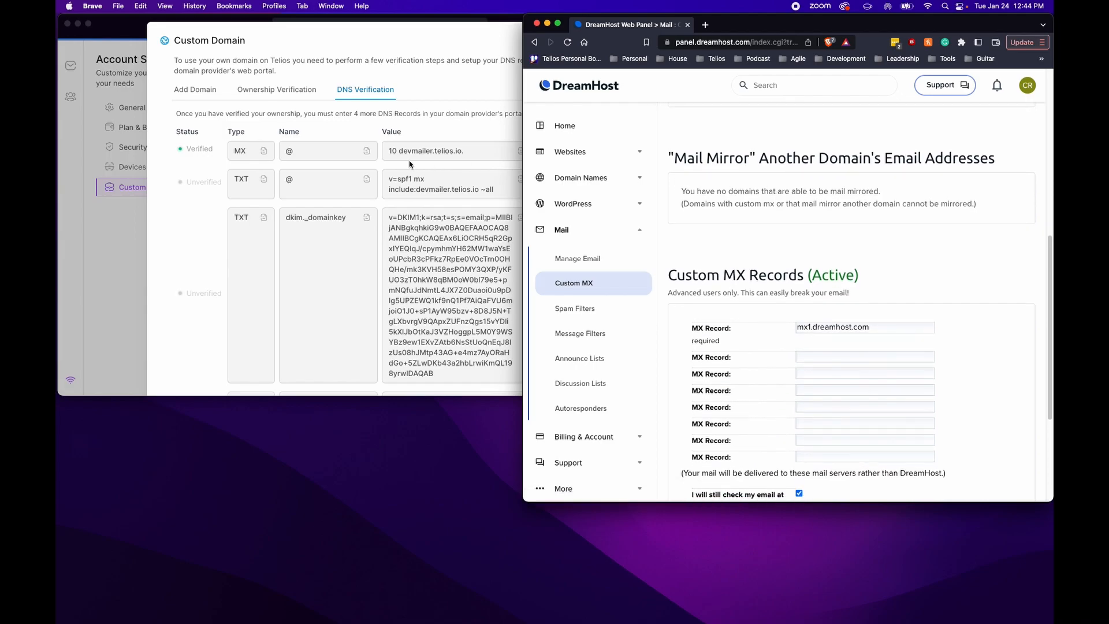
Replace mx1.dreamhost.com with 10 devmailer.telios.io., stop DreamHost mail delivery, and save
left_click(496, 152)
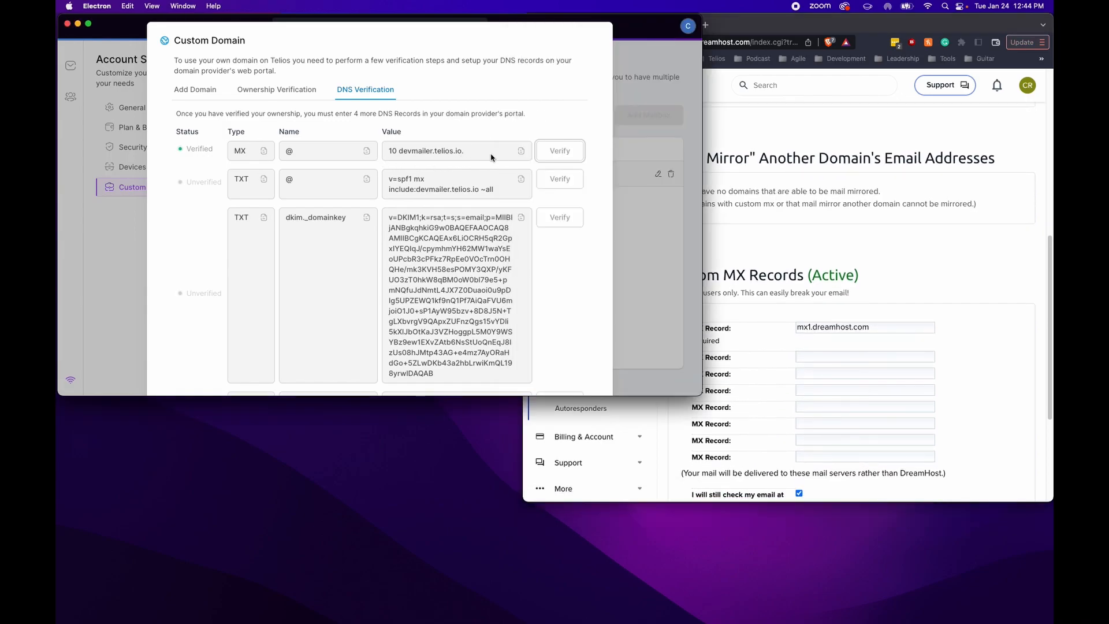
left_click(521, 152)
left_click(880, 330)
left_click_drag(878, 328, 781, 330)
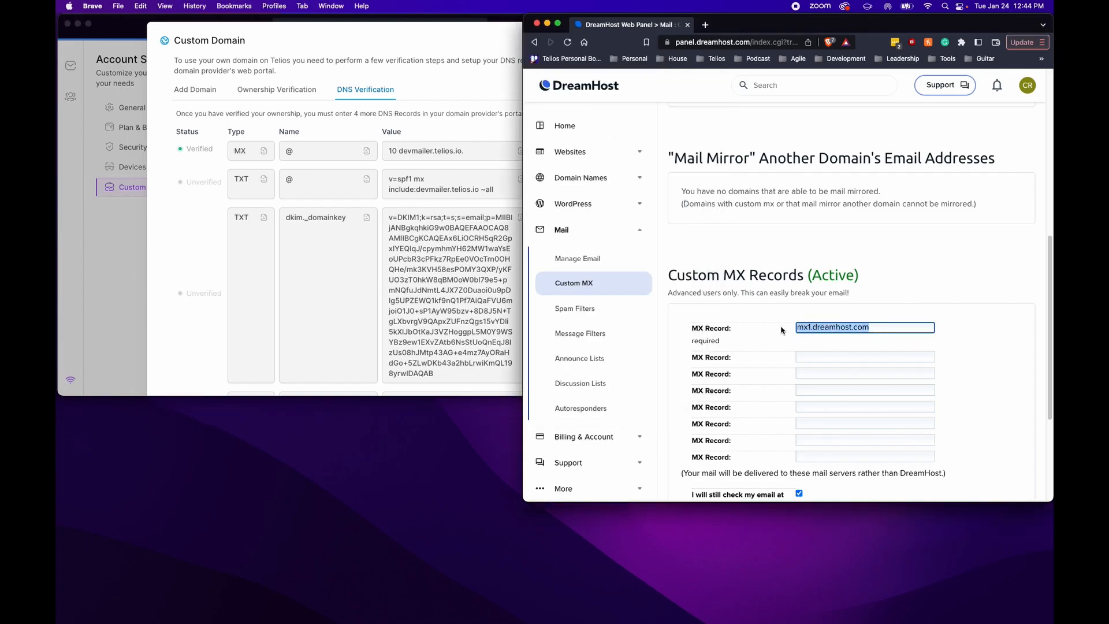
key("super+v")
scroll(794, 370, "down", 5)
left_click(799, 369)
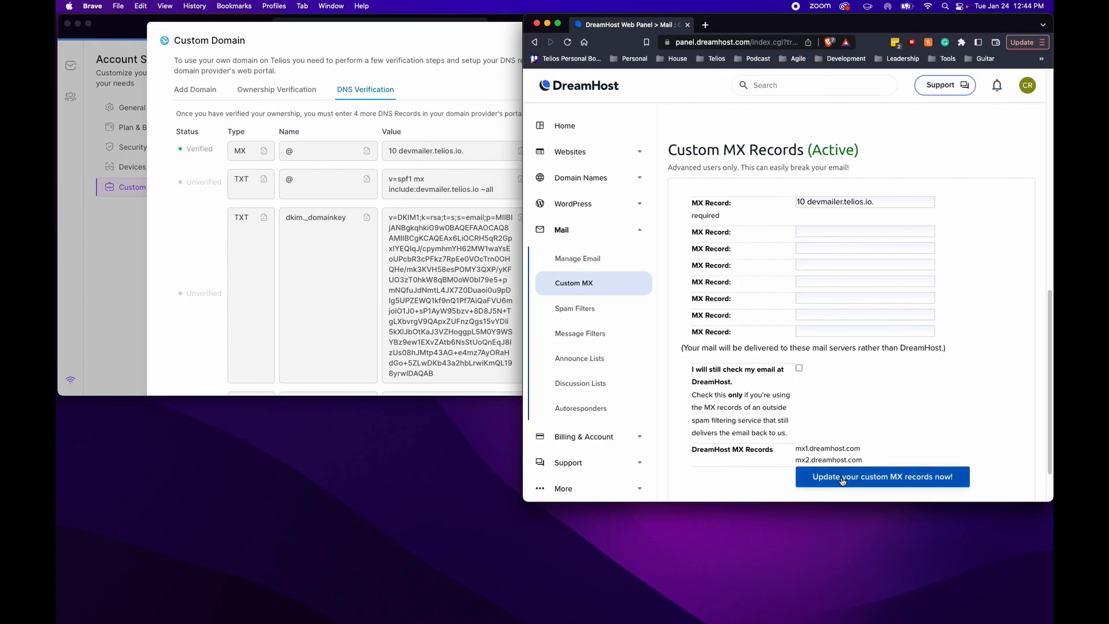
left_click(899, 484)
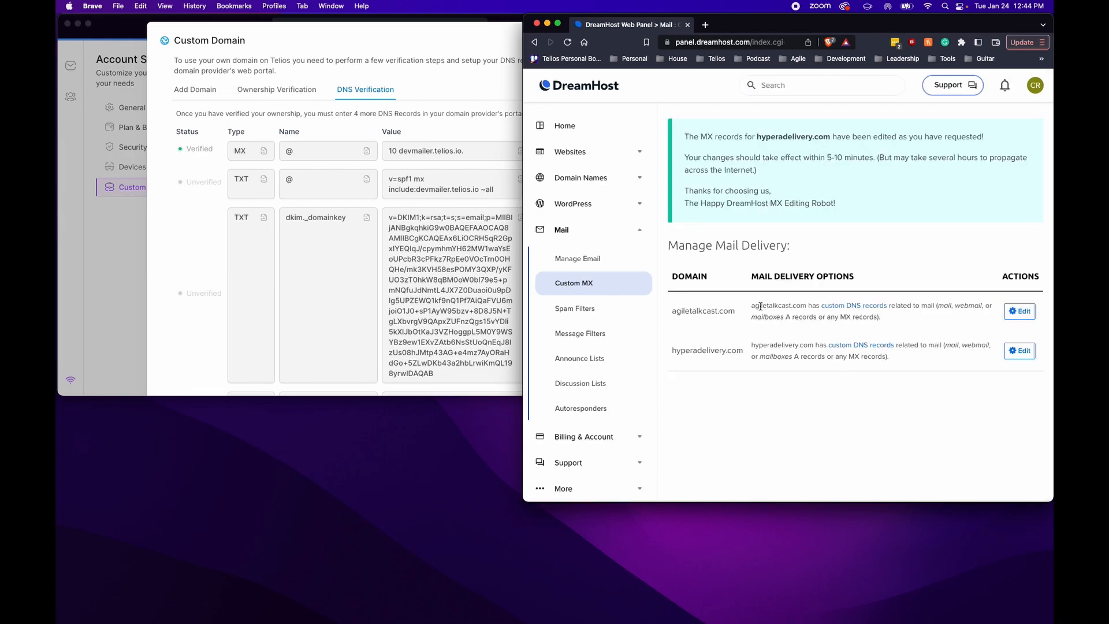
left_click(851, 346)
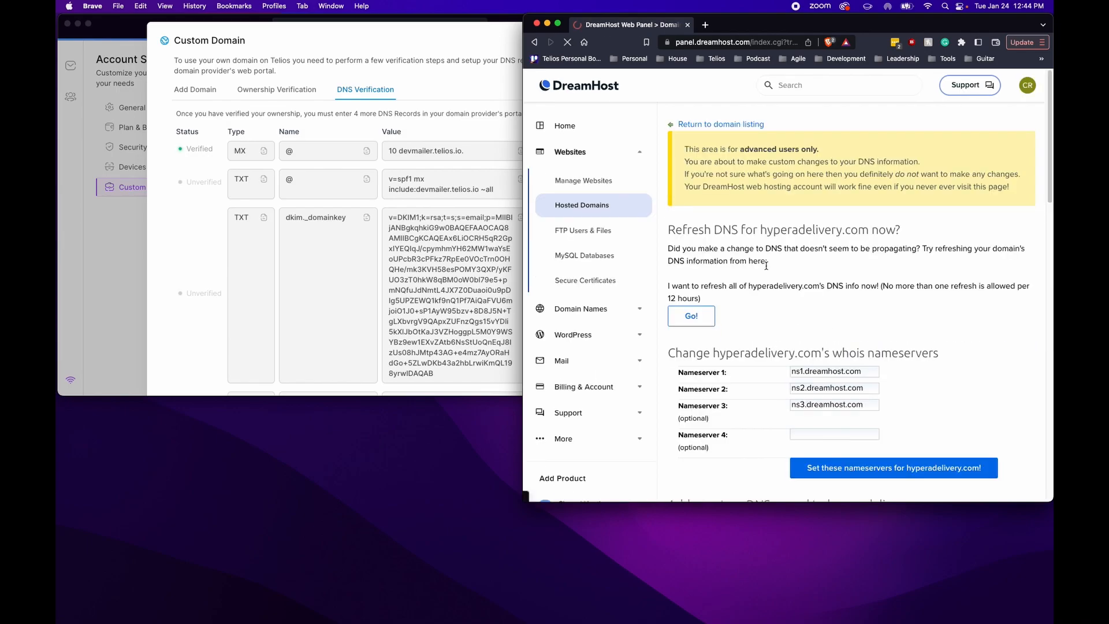
Navigate via Manage Websites to hyperadelivery.com's DNS records, showing the 10 devmailer.telios.io. MX record
left_click(586, 183)
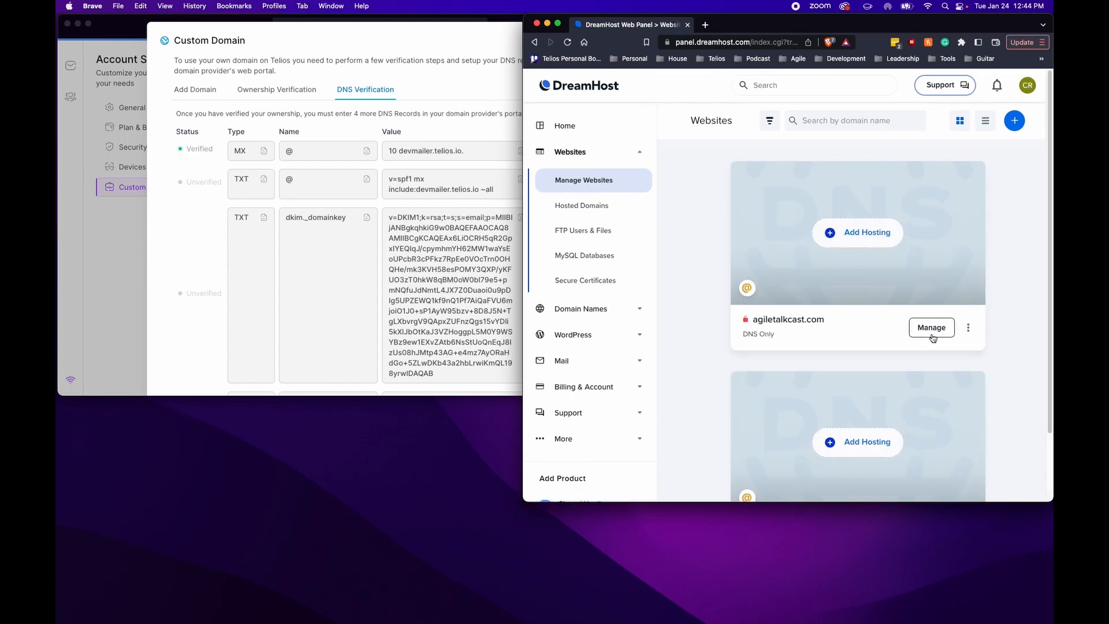
scroll(931, 433, "down", 2)
left_click(930, 459)
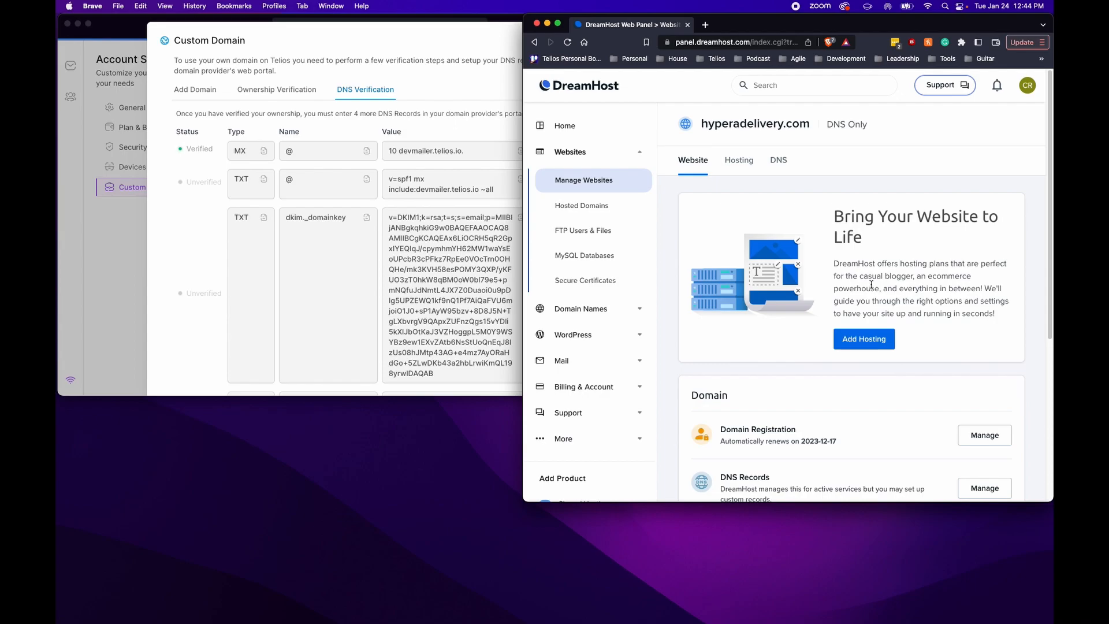
scroll(871, 284, "down", 5)
left_click(984, 330)
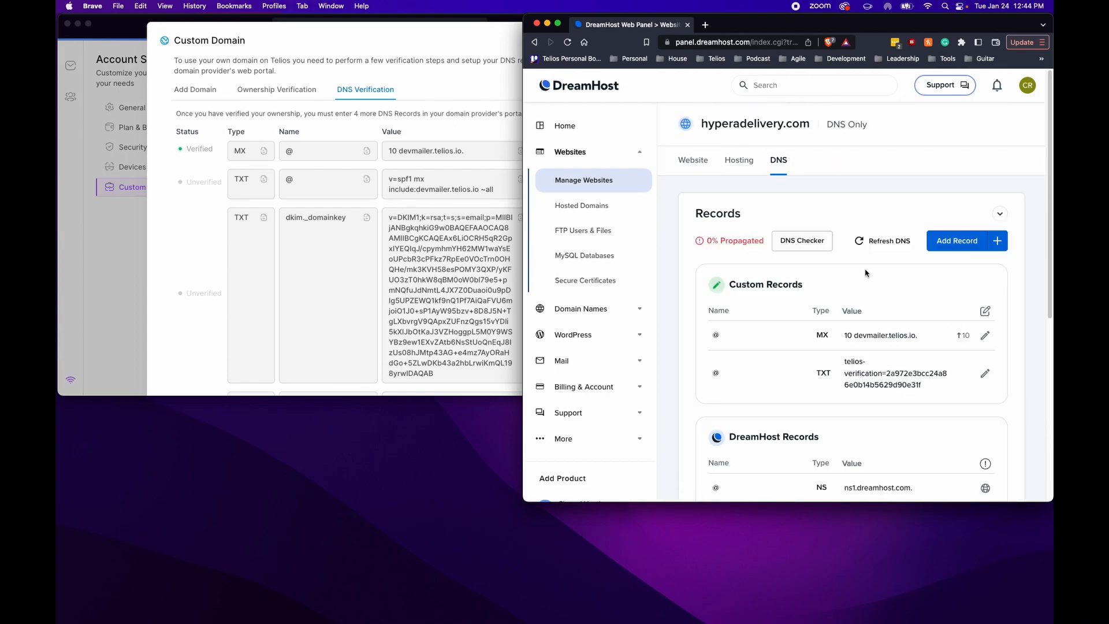
scroll(860, 275, "down", 1)
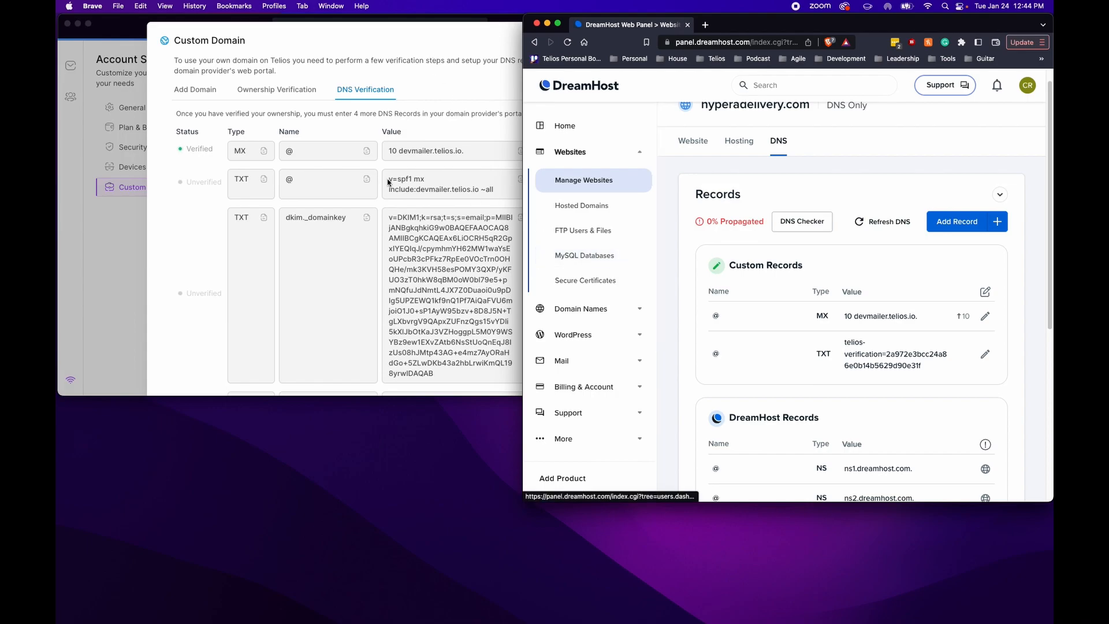
left_click(517, 187)
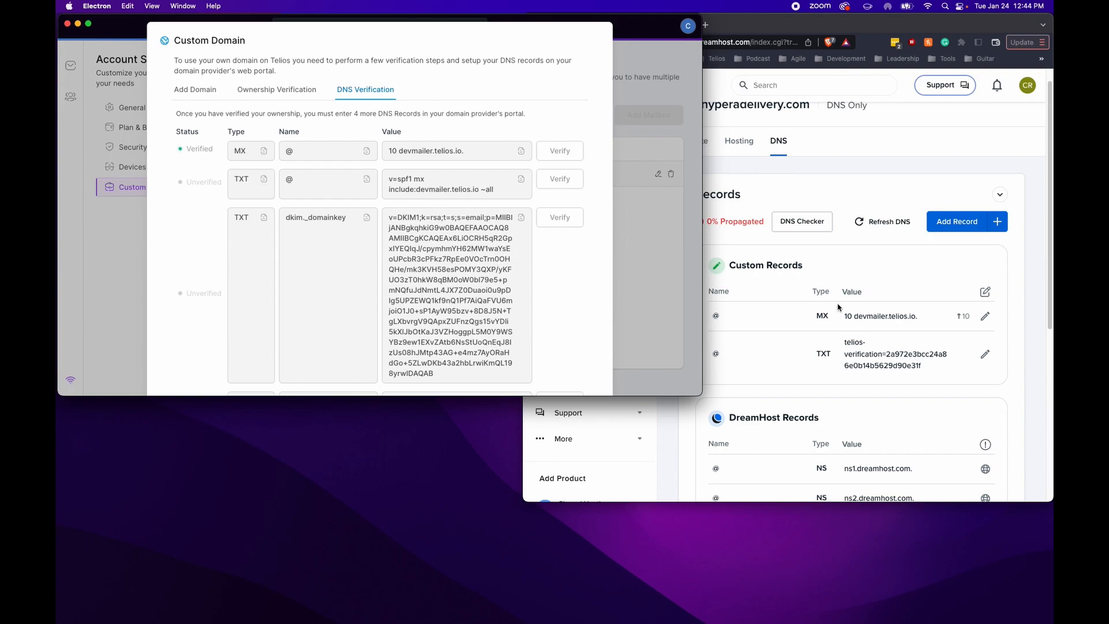
left_click(987, 291)
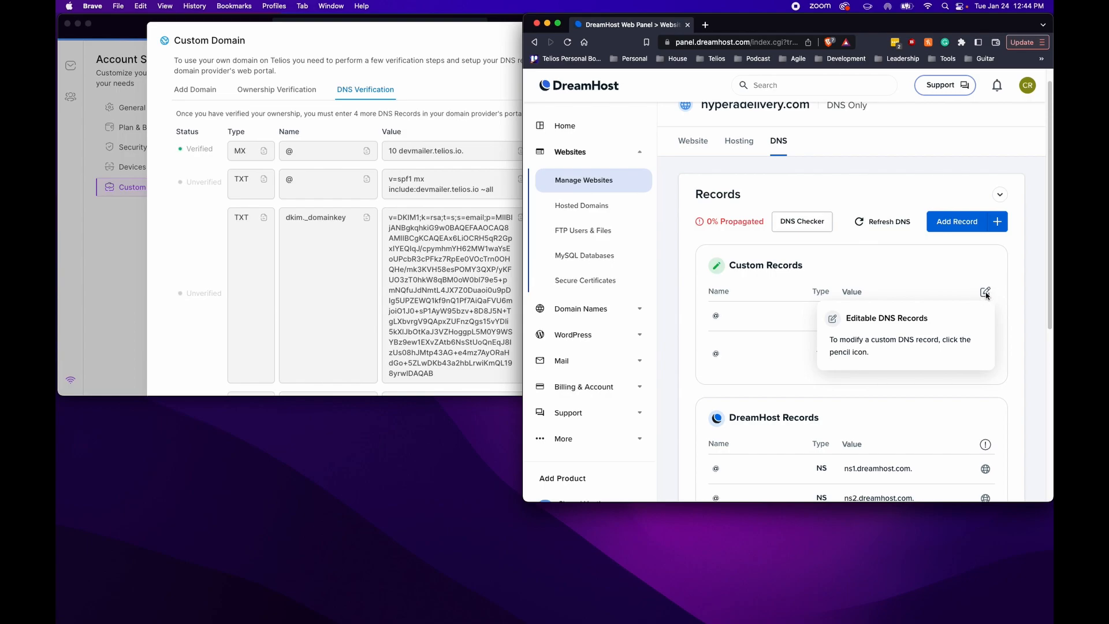
Start a new TXT record for SPF in DreamHost with host @
left_click(964, 231)
scroll(739, 346, "down", 4)
left_click(738, 349)
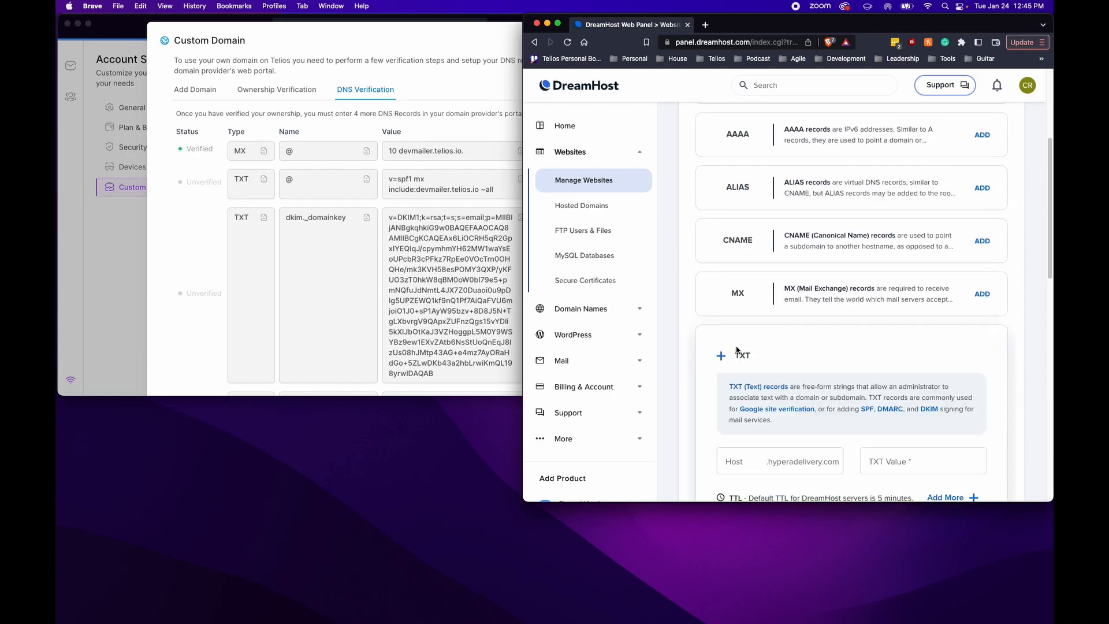
scroll(759, 329, "down", 2)
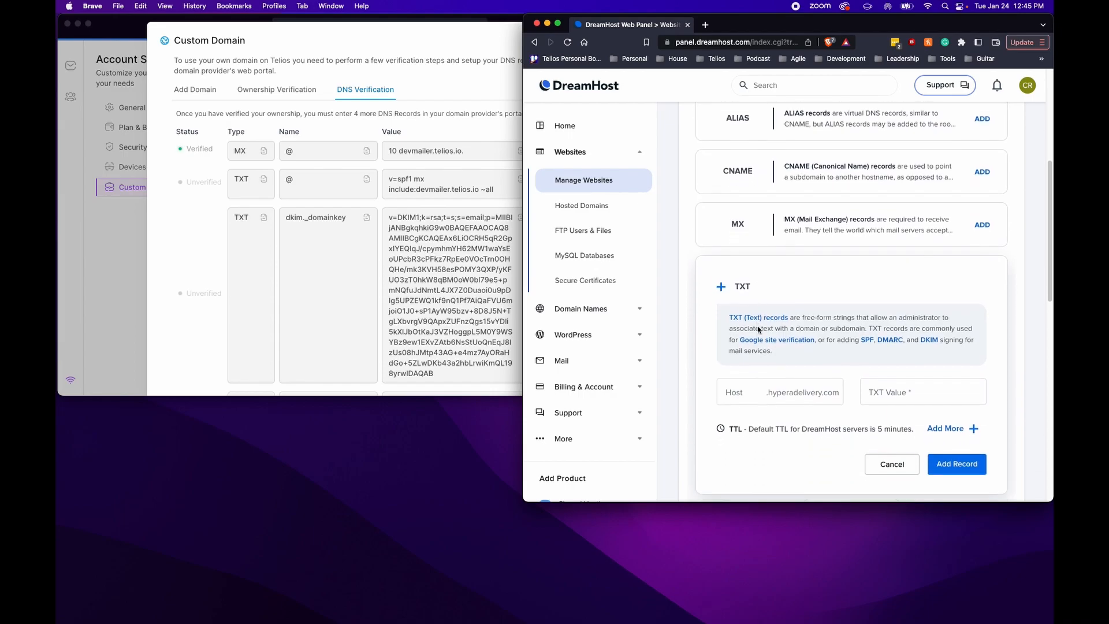
left_click(356, 190)
left_click(366, 179)
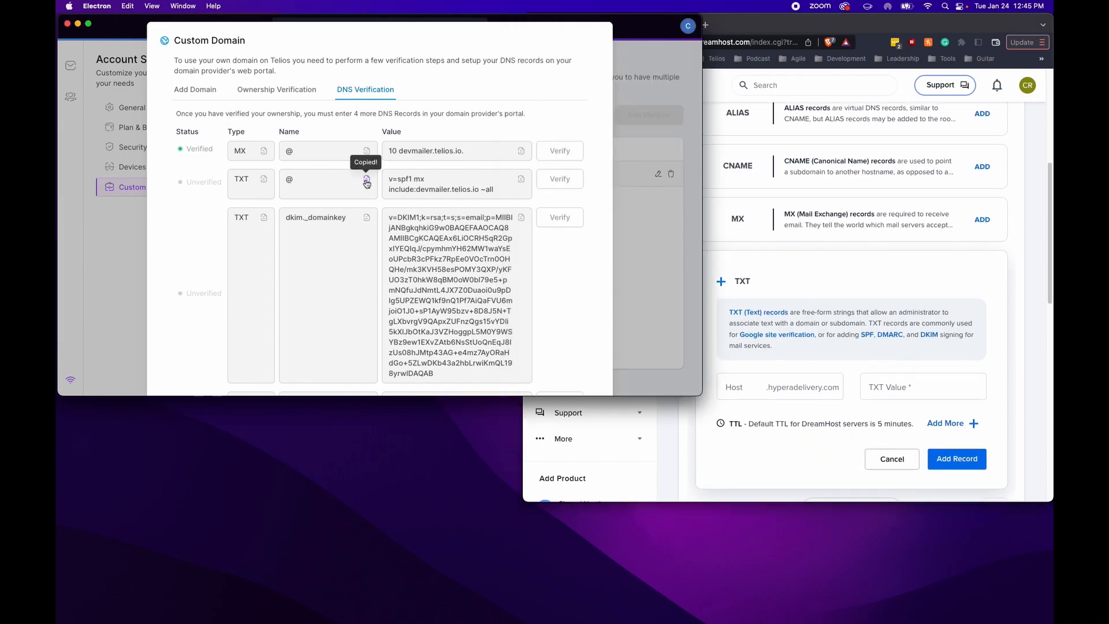
left_click(753, 398)
right_click(763, 386)
left_click(791, 460)
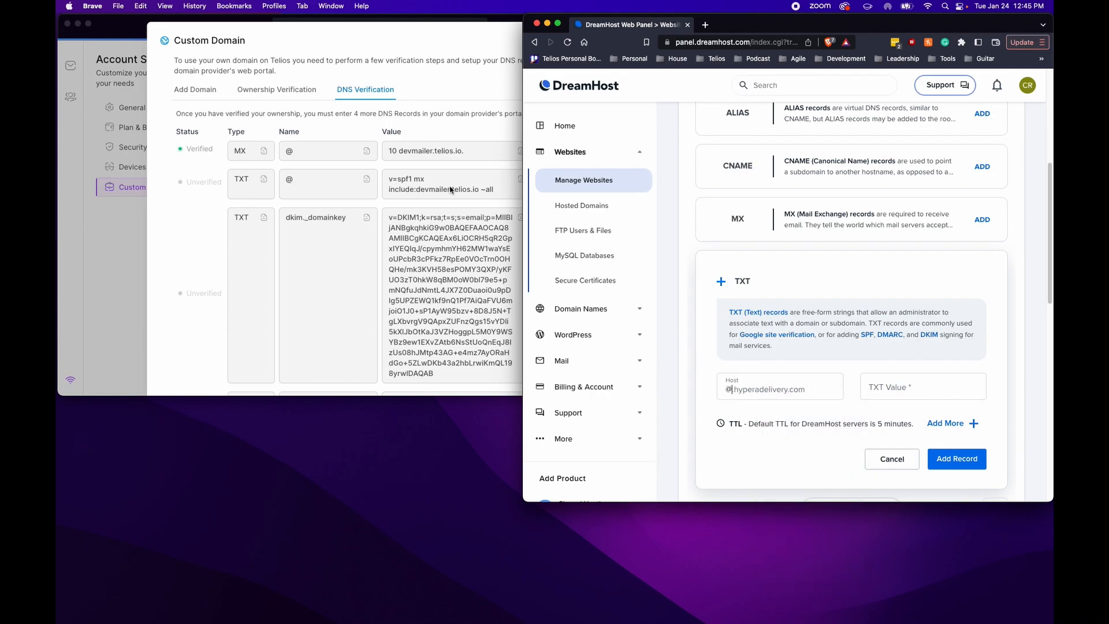
Paste the value v=spf1 mx include:devmailer.telios.io ~all and save the SPF record
left_click(452, 190)
left_click(521, 179)
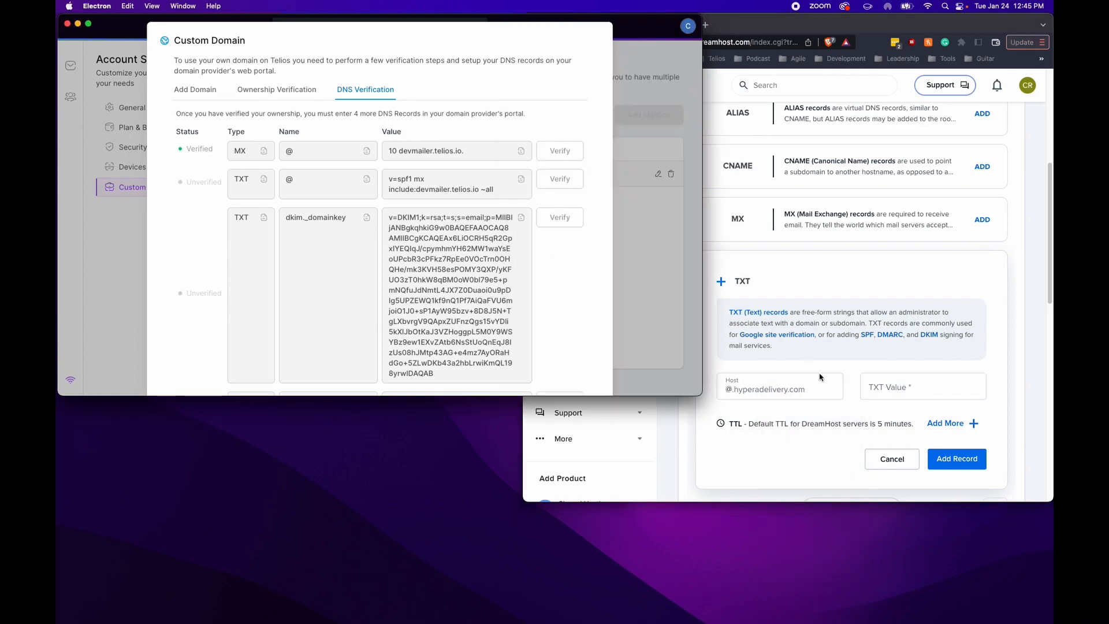
left_click(864, 385)
right_click(869, 386)
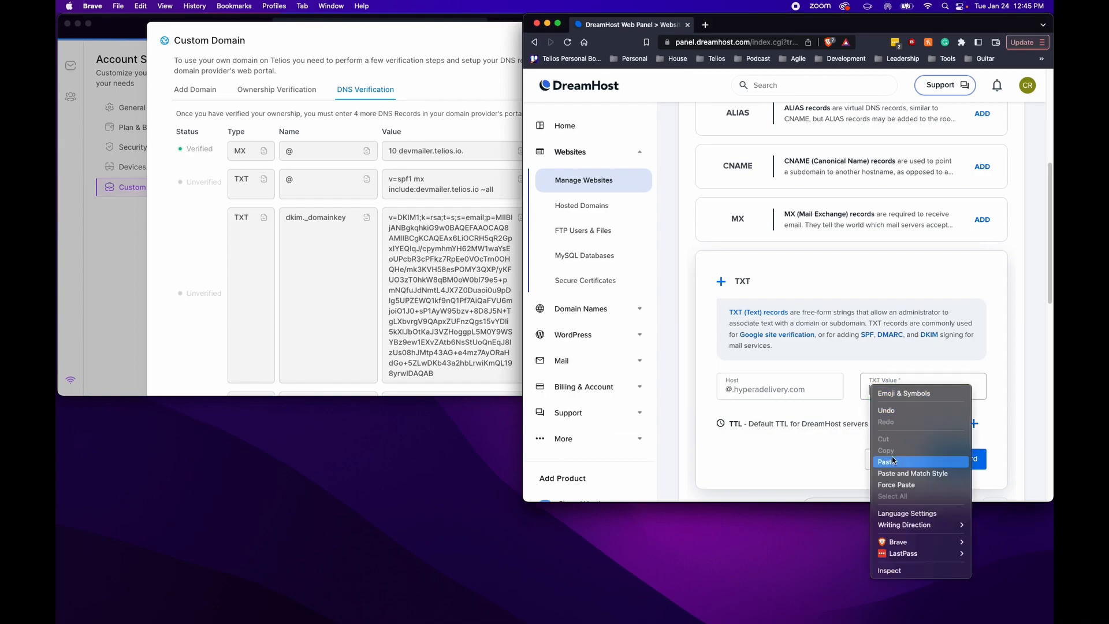
left_click(886, 461)
left_click(955, 458)
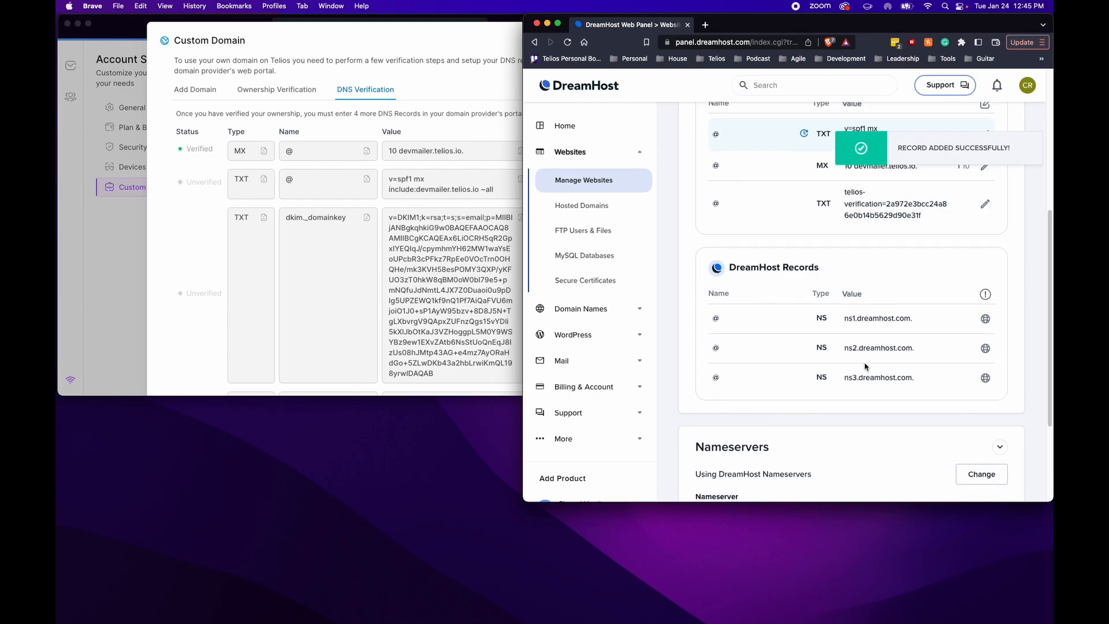
scroll(866, 366, "up", 3)
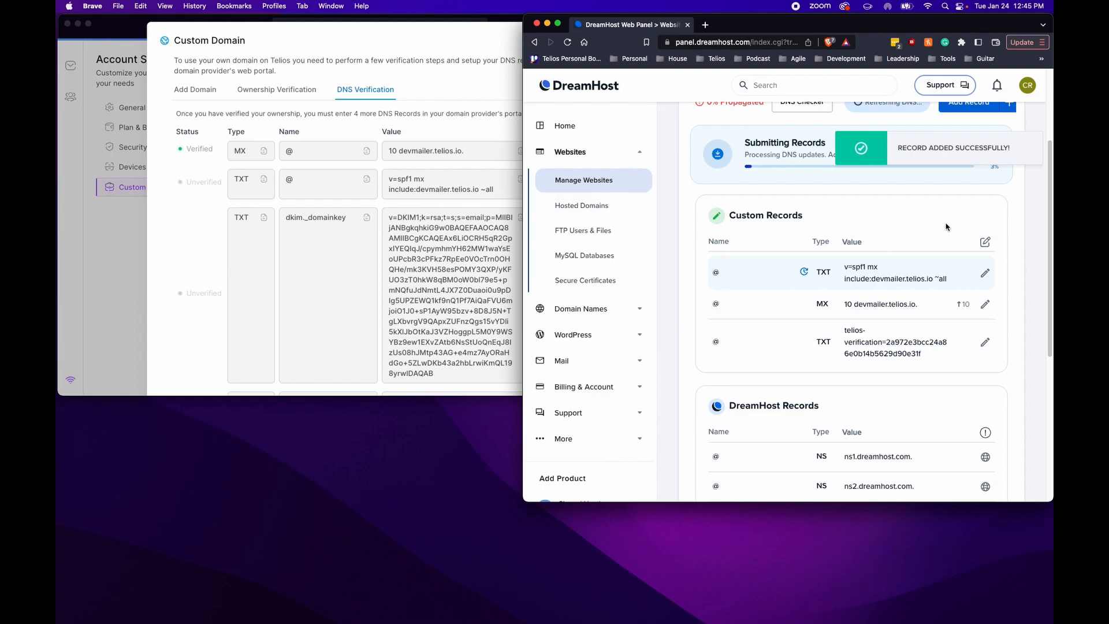
scroll(947, 226, "up", 1)
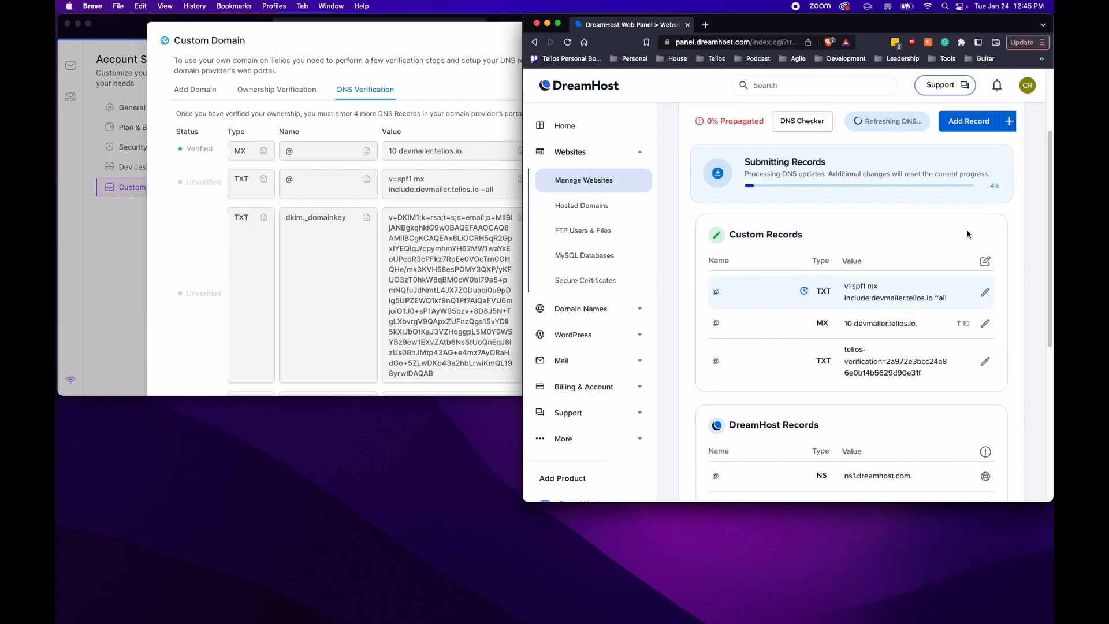
scroll(968, 234, "up", 4)
Start a new TXT record with host dkim._domainkey copied from Telios
left_click(975, 205)
scroll(720, 316, "down", 10)
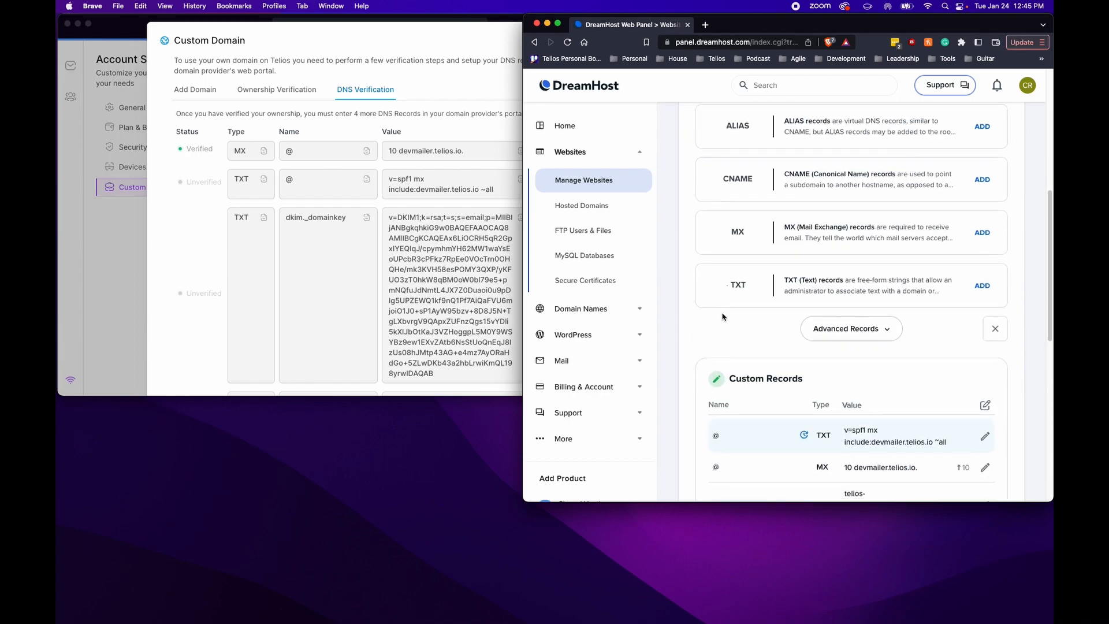
left_click(737, 286)
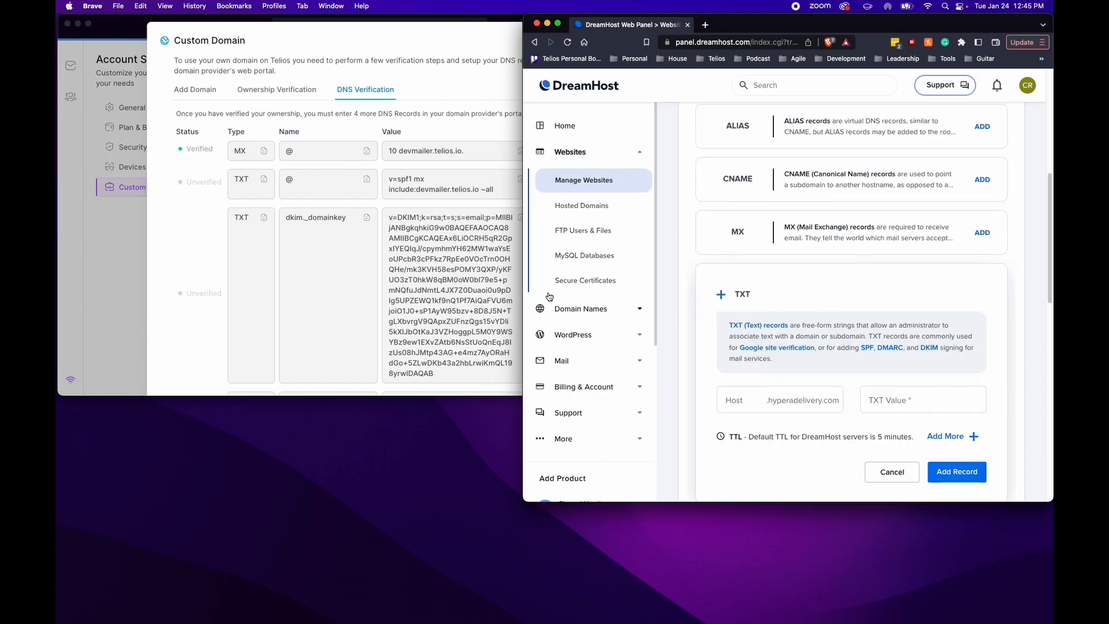
left_click(367, 219)
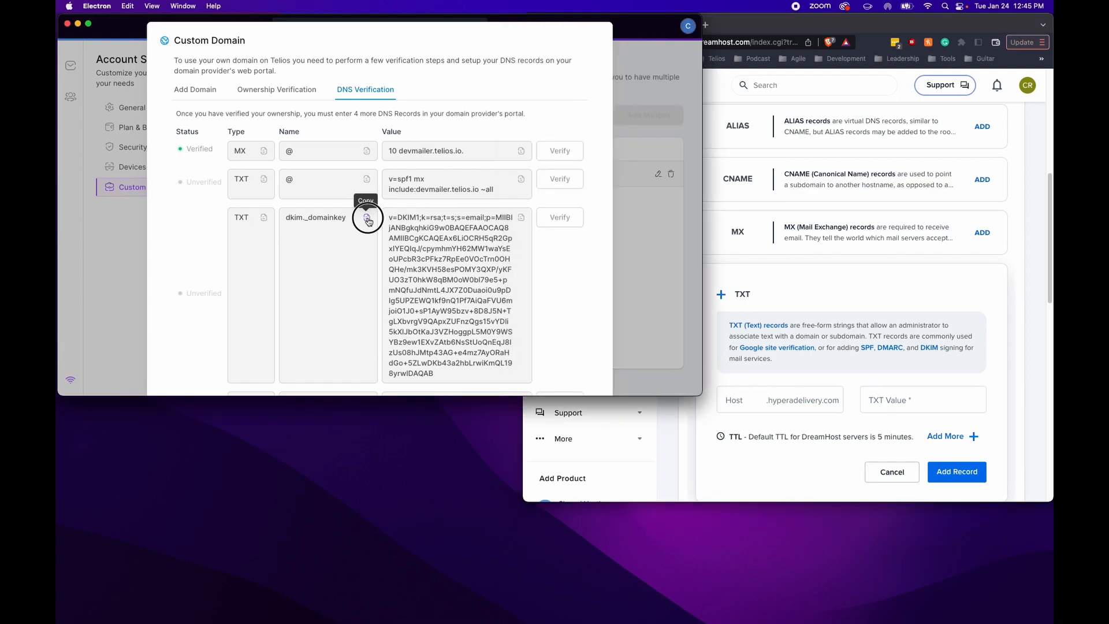
left_click(750, 402)
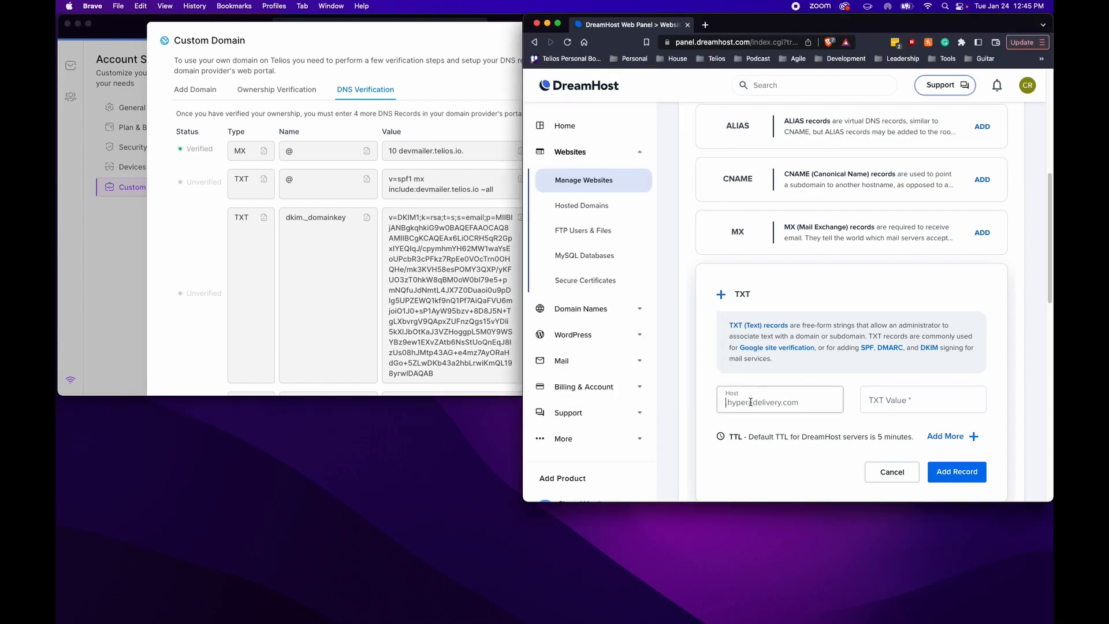
right_click(751, 403)
left_click(772, 478)
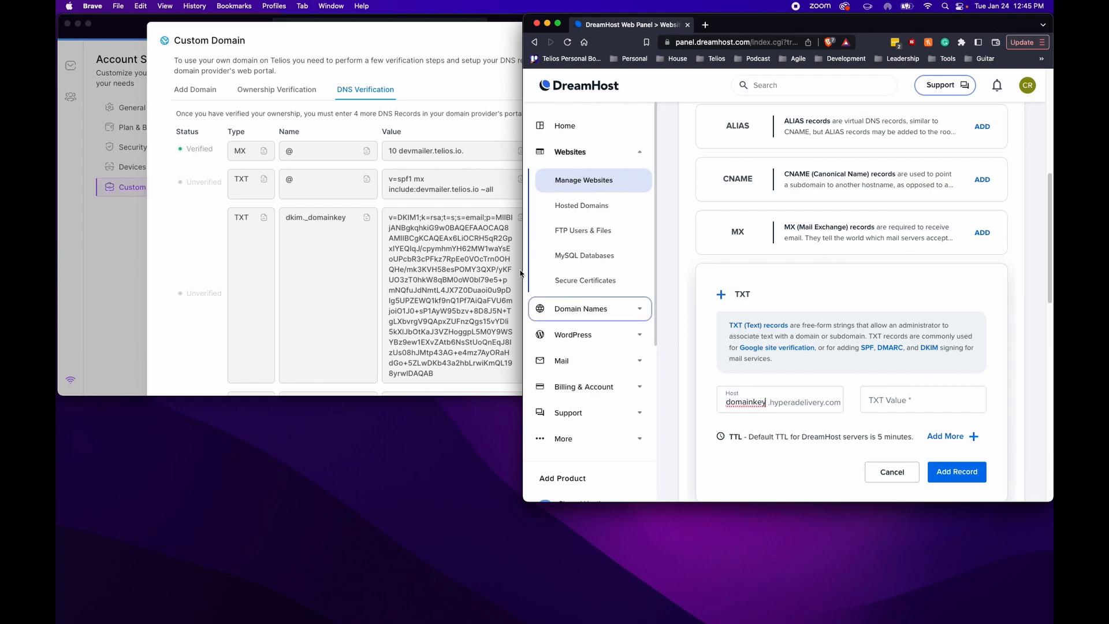
Paste Telios's long DKIM key as the TXT value and save the record
left_click(434, 226)
left_click(522, 225)
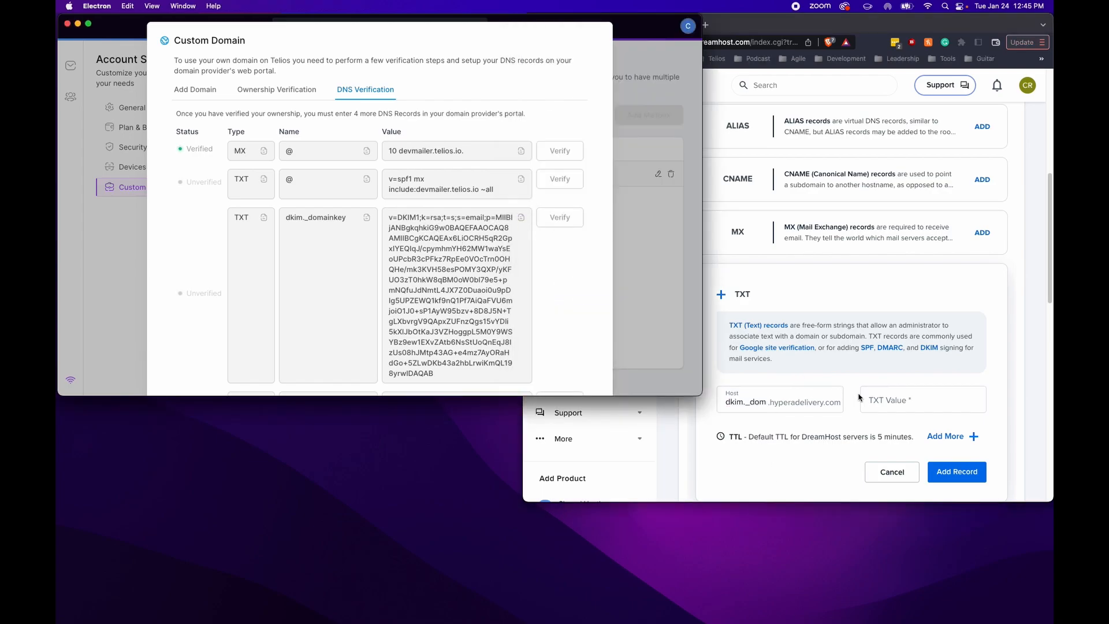
right_click(875, 406)
left_click(890, 476)
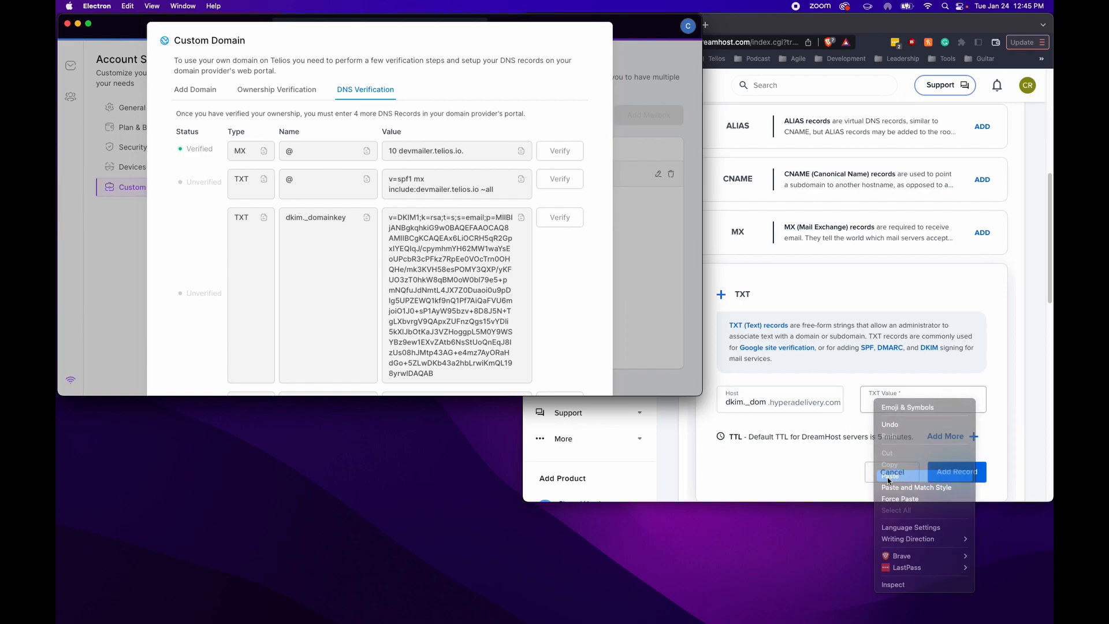
left_click(944, 469)
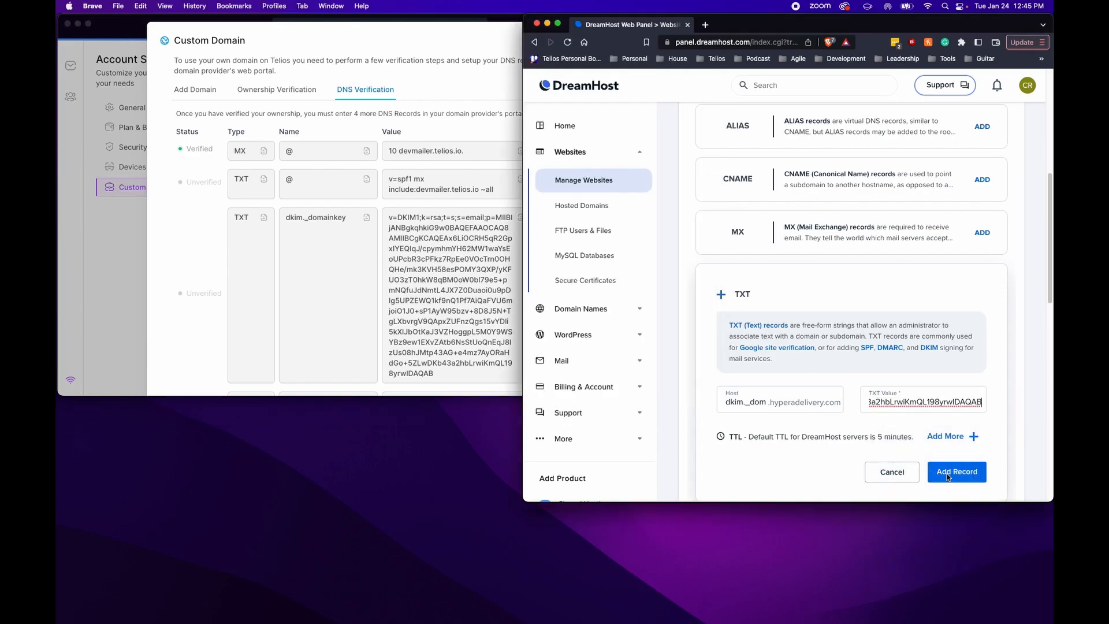
left_click(948, 477)
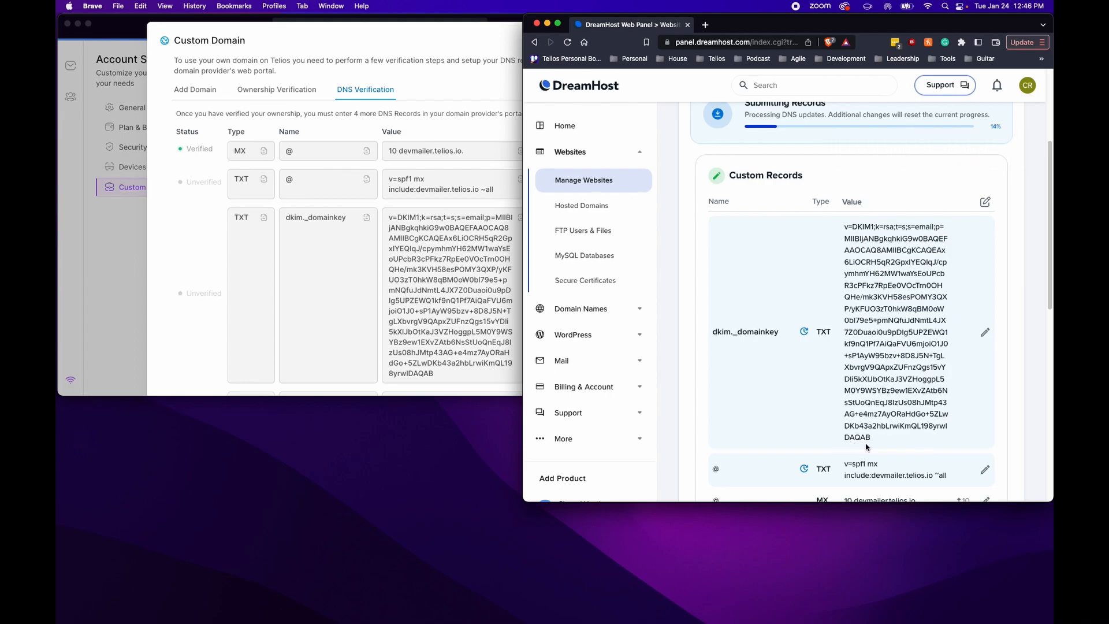
scroll(893, 414, "up", 2)
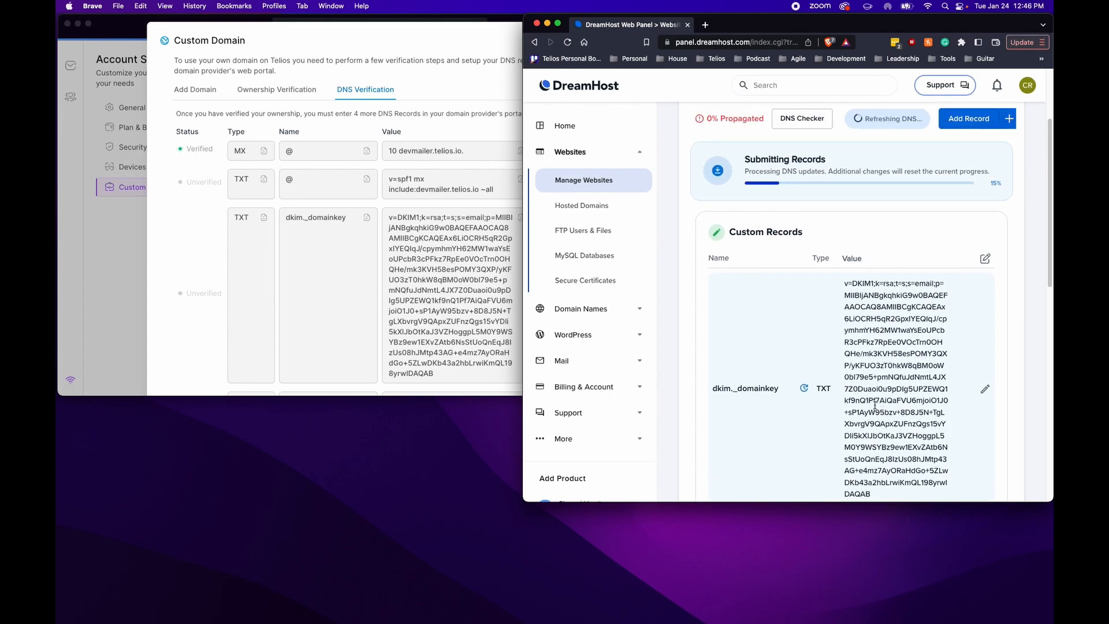
scroll(357, 297, "down", 3)
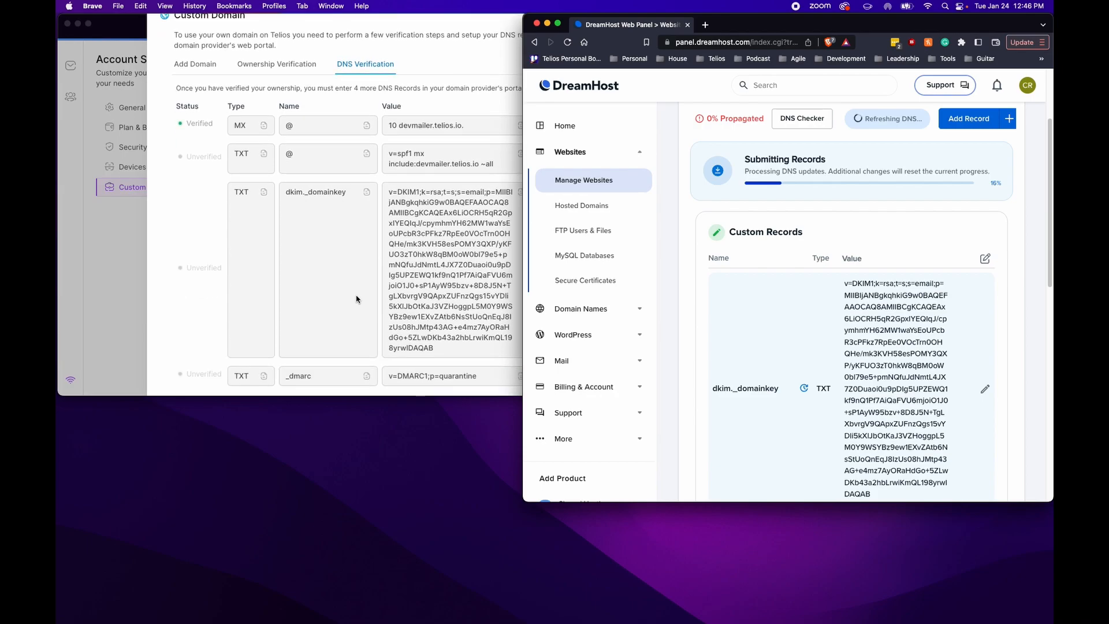
Start a new TXT record in DreamHost with host _dmarc copied from Telios
left_click(355, 286)
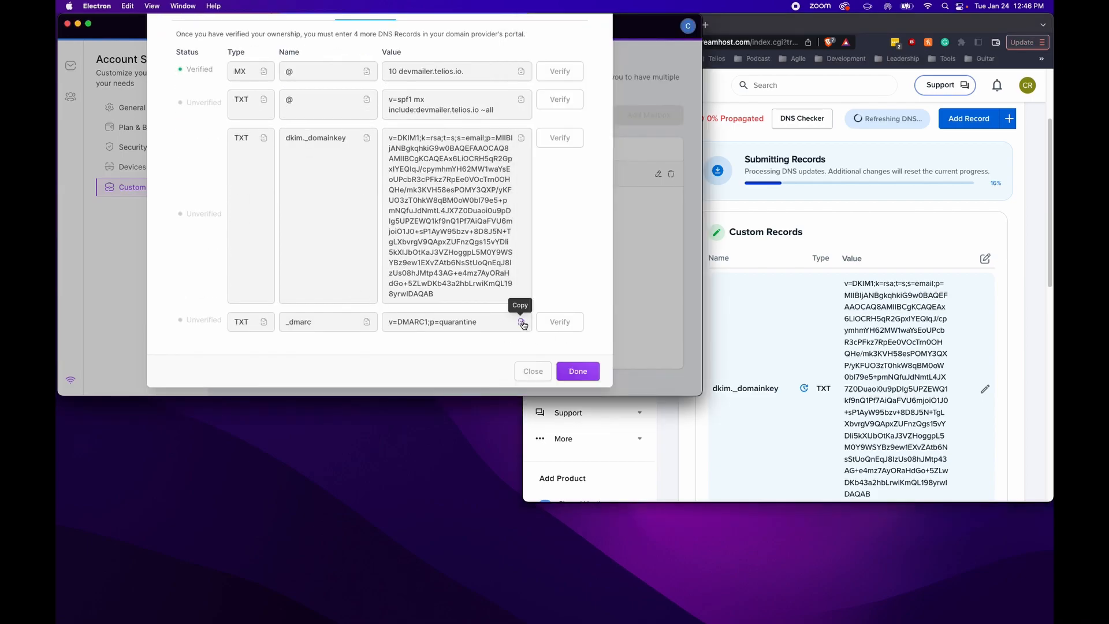
left_click(969, 119)
scroll(948, 259, "down", 3)
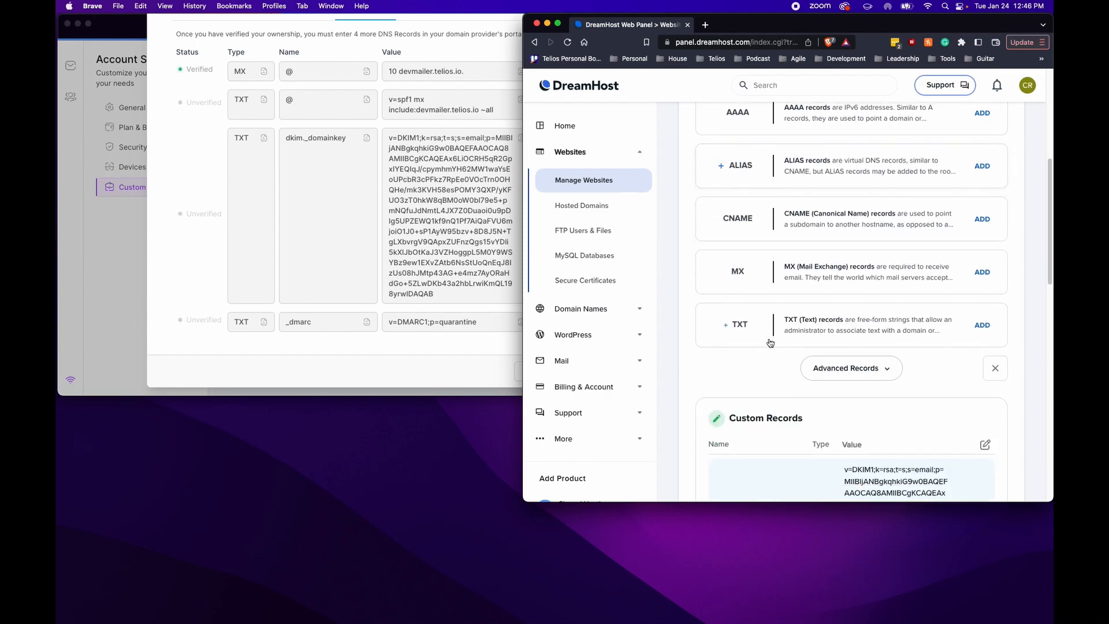
left_click(983, 326)
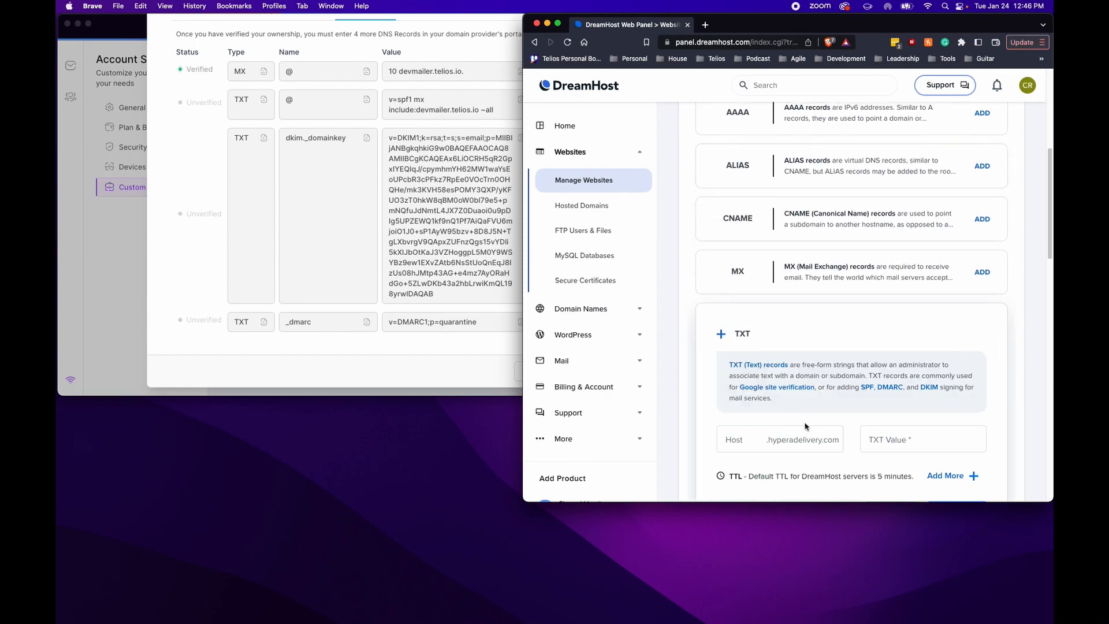
left_click(368, 321)
left_click(368, 321)
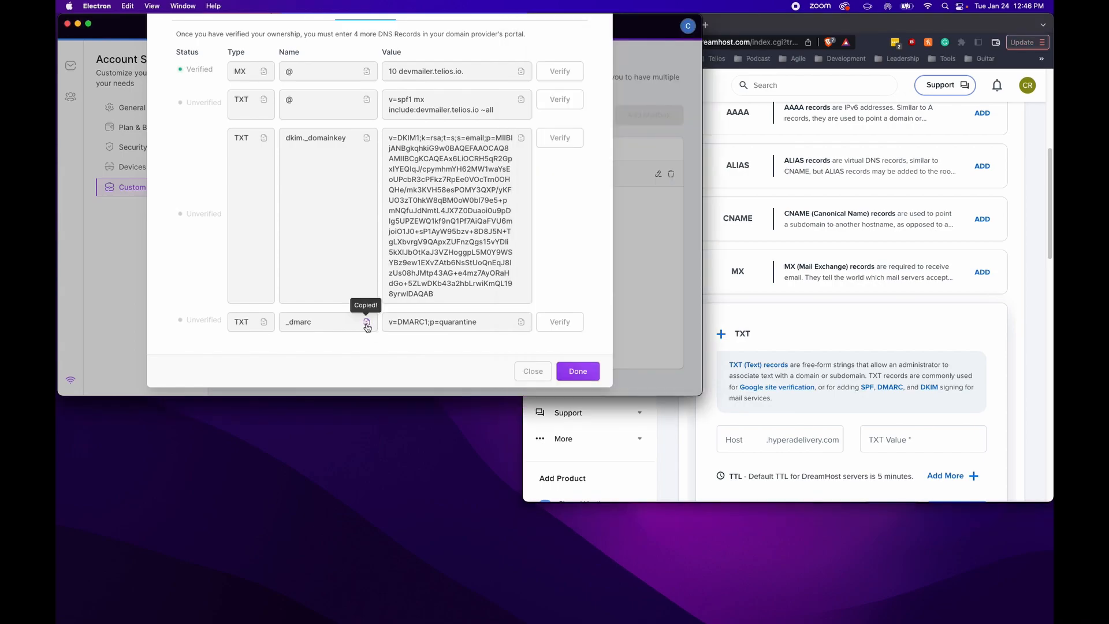
left_click(790, 445)
right_click(761, 441)
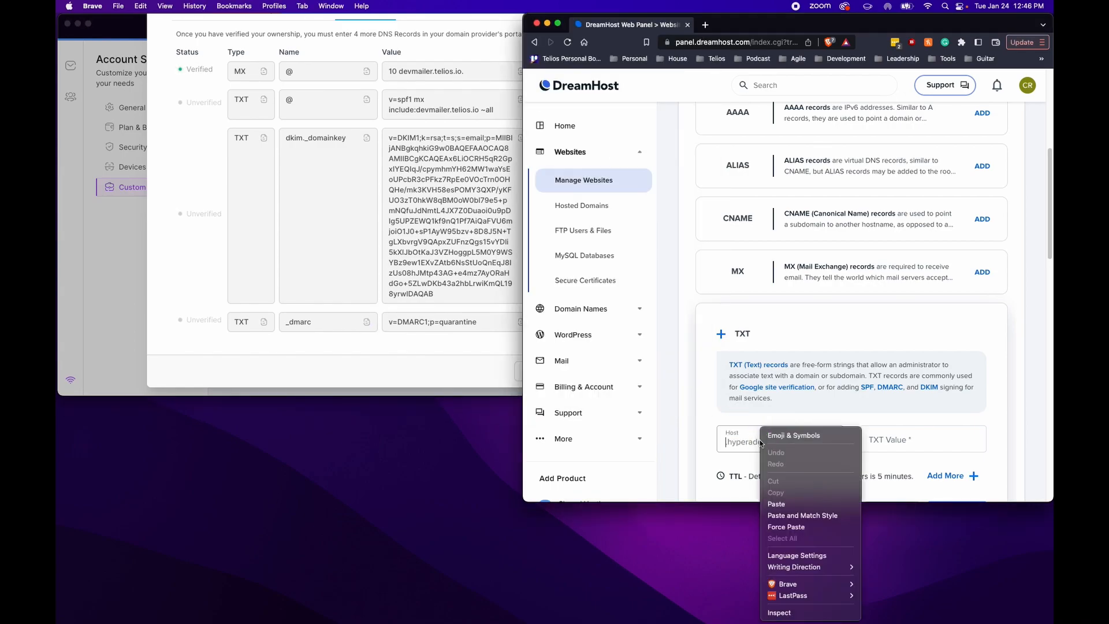
left_click(789, 504)
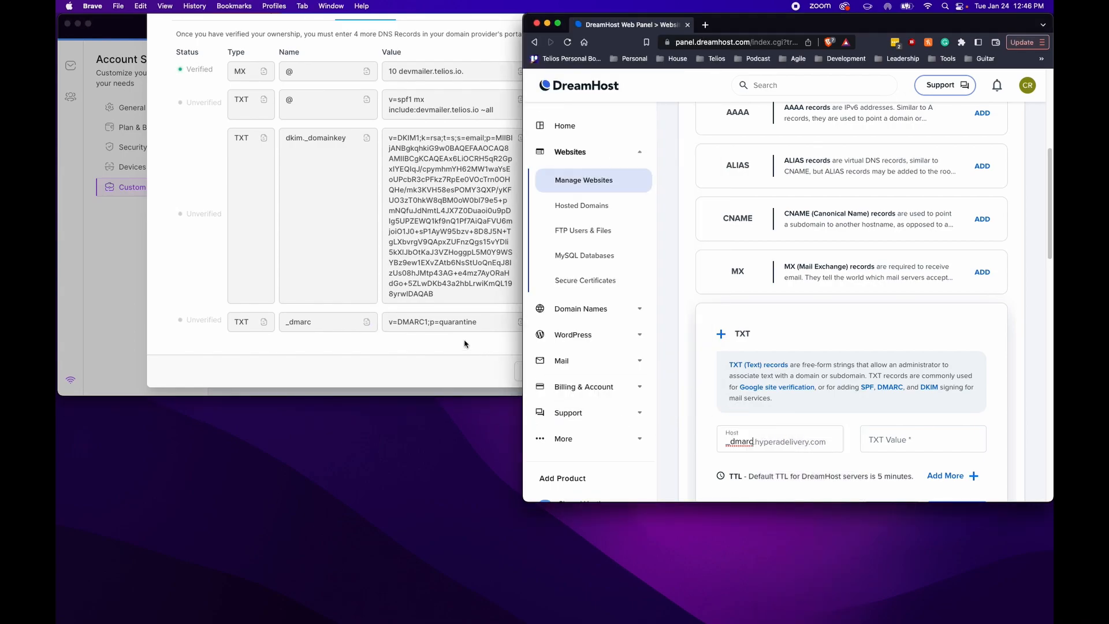
Set the TXT value to v=DMARC1;p=quarantine and add the record
left_click(453, 325)
left_click(521, 327)
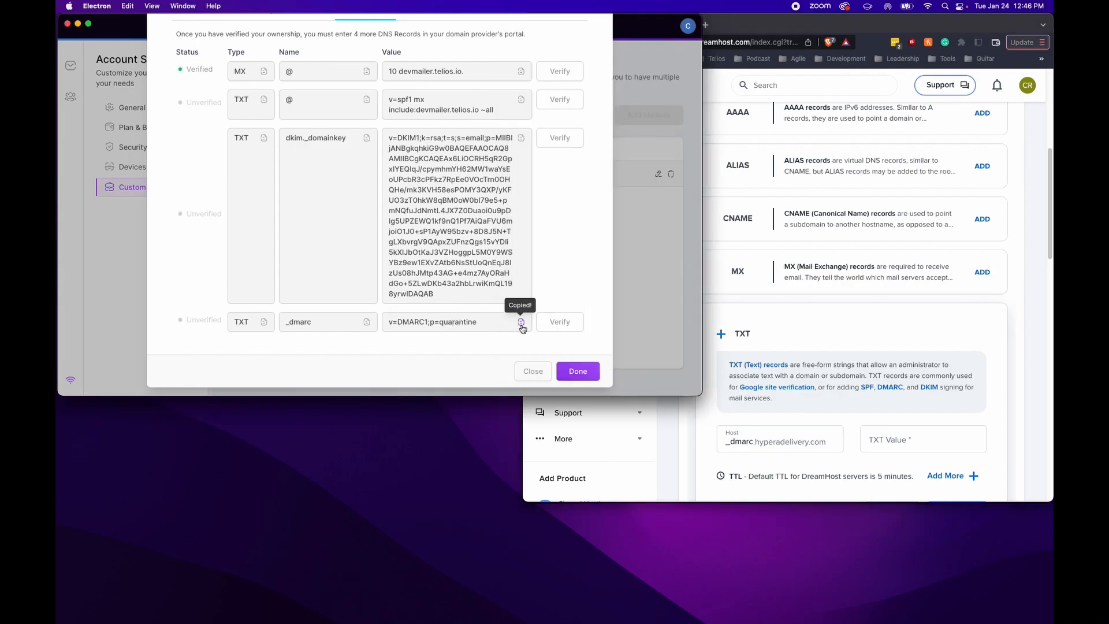
left_click(874, 442)
right_click(876, 443)
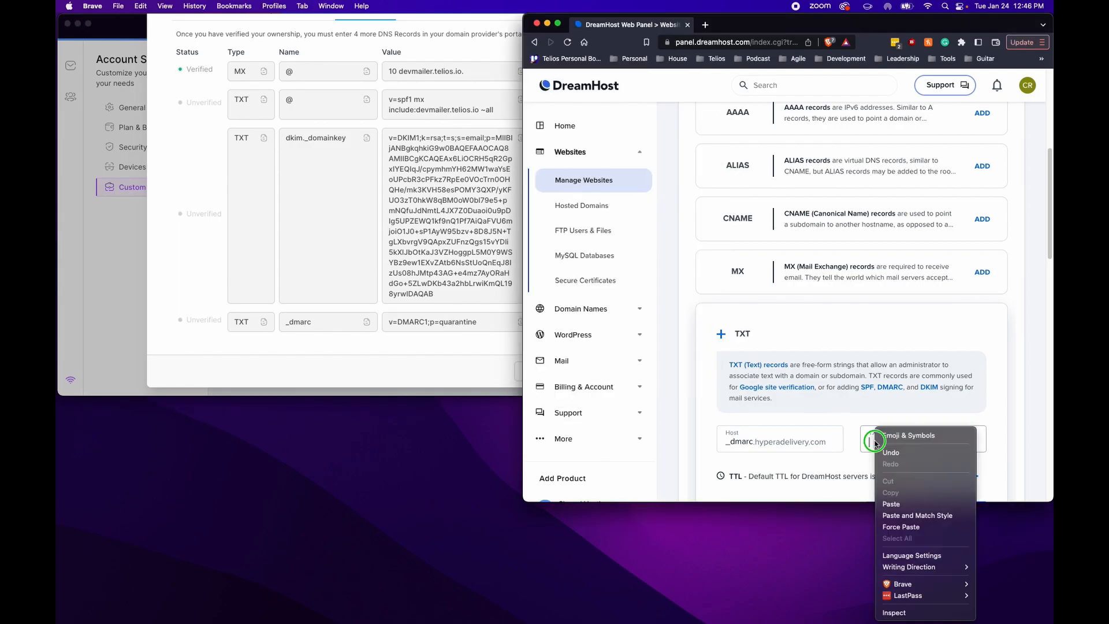
left_click(892, 503)
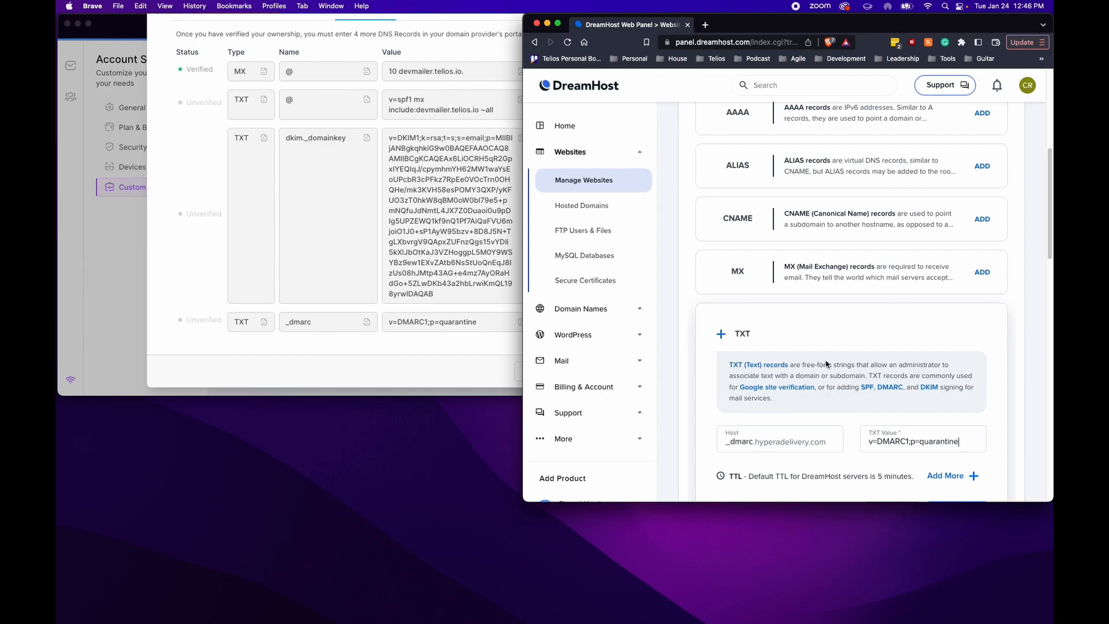
scroll(860, 393, "down", 2)
left_click(952, 455)
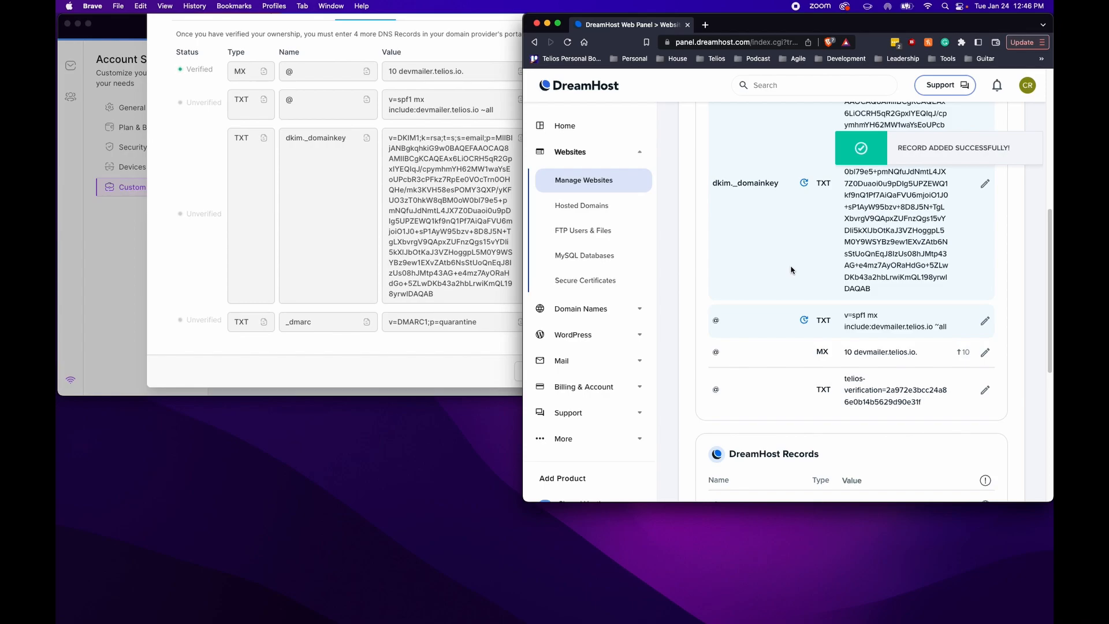
scroll(792, 270, "up", 3)
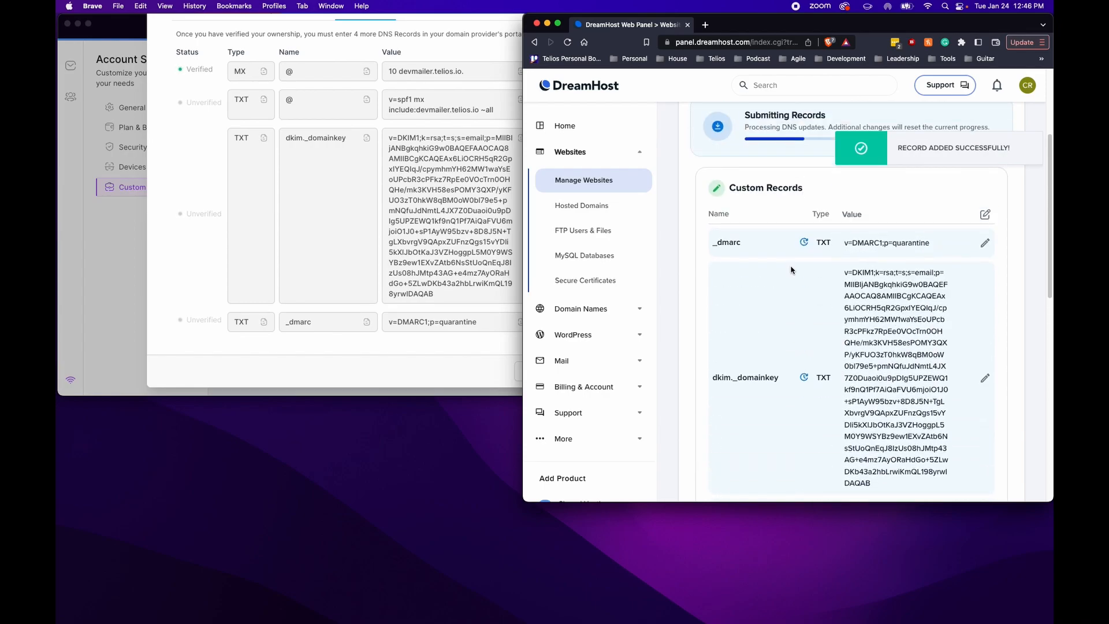
scroll(792, 270, "down", 1)
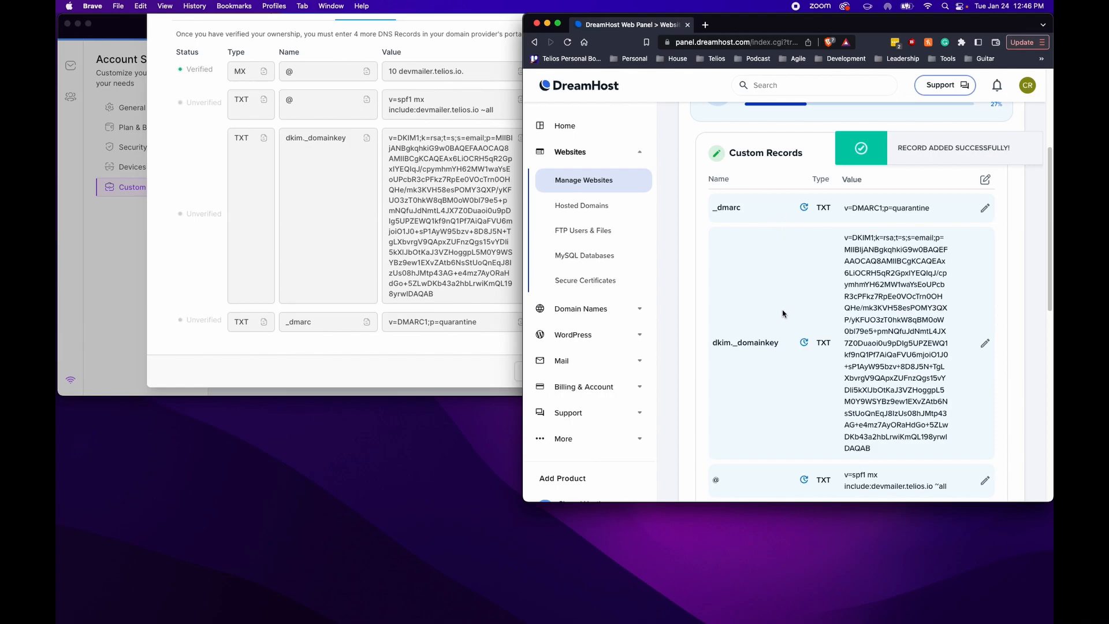
scroll(772, 364, "down", 3)
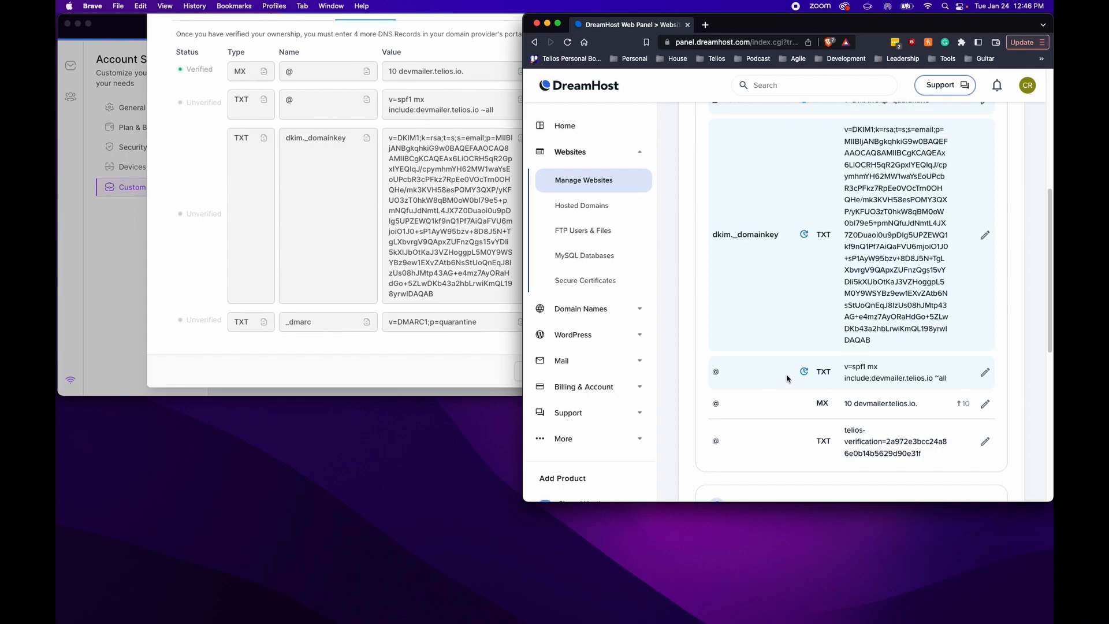
scroll(429, 284, "up", 1)
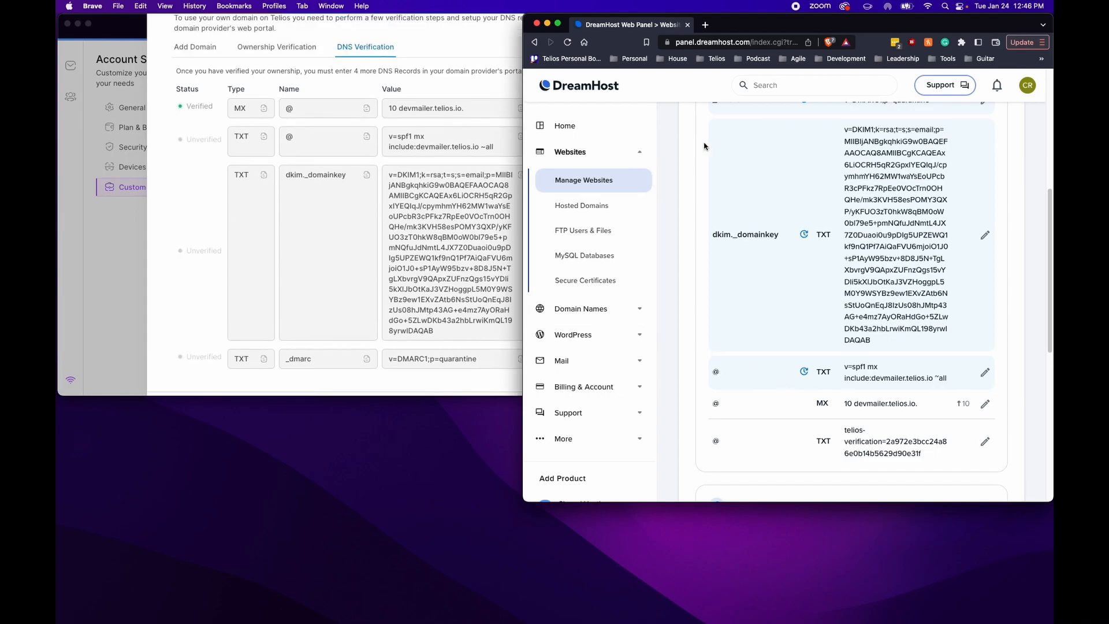
Scroll DreamHost's custom records to confirm the _dmarc, DKIM, SPF, MX and verification entries
scroll(743, 218, "up", 4)
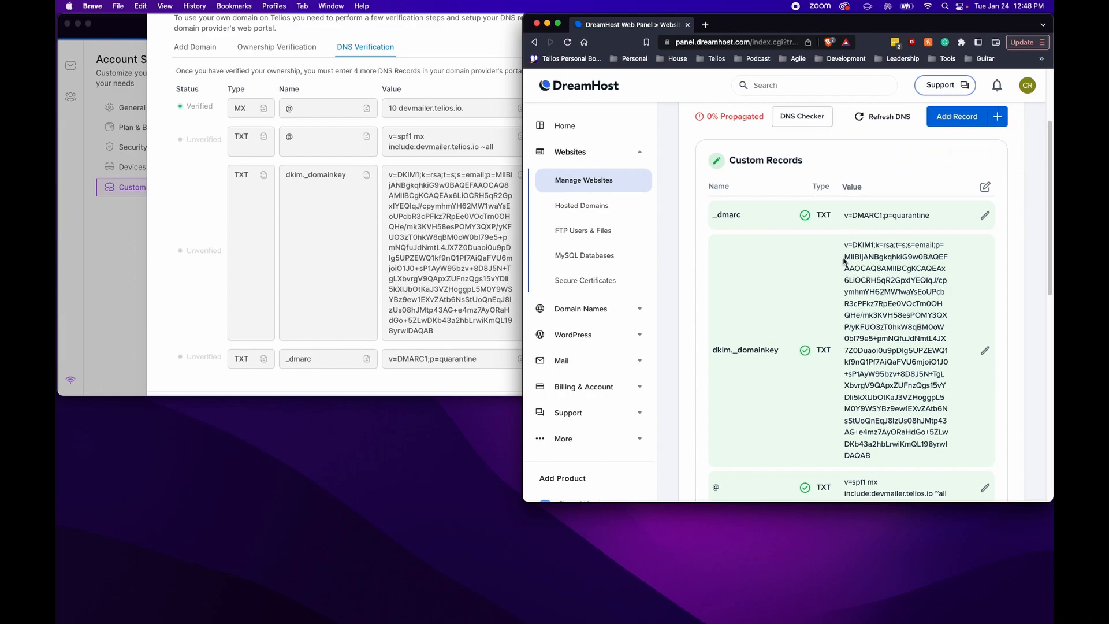
scroll(841, 263, "down", 5)
scroll(820, 298, "up", 2)
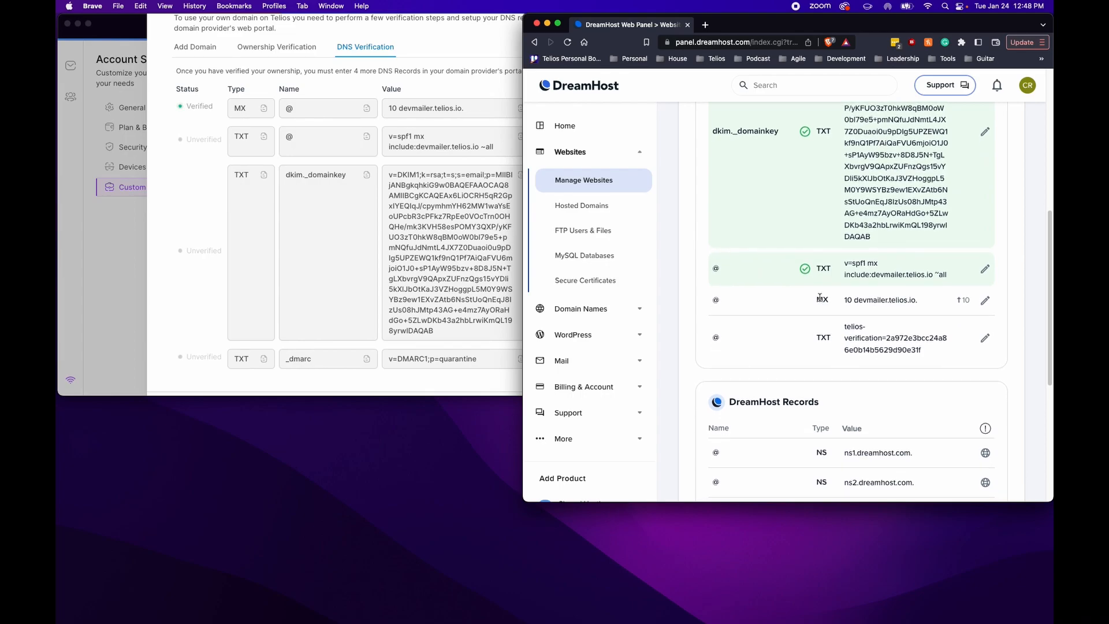
scroll(819, 297, "up", 2)
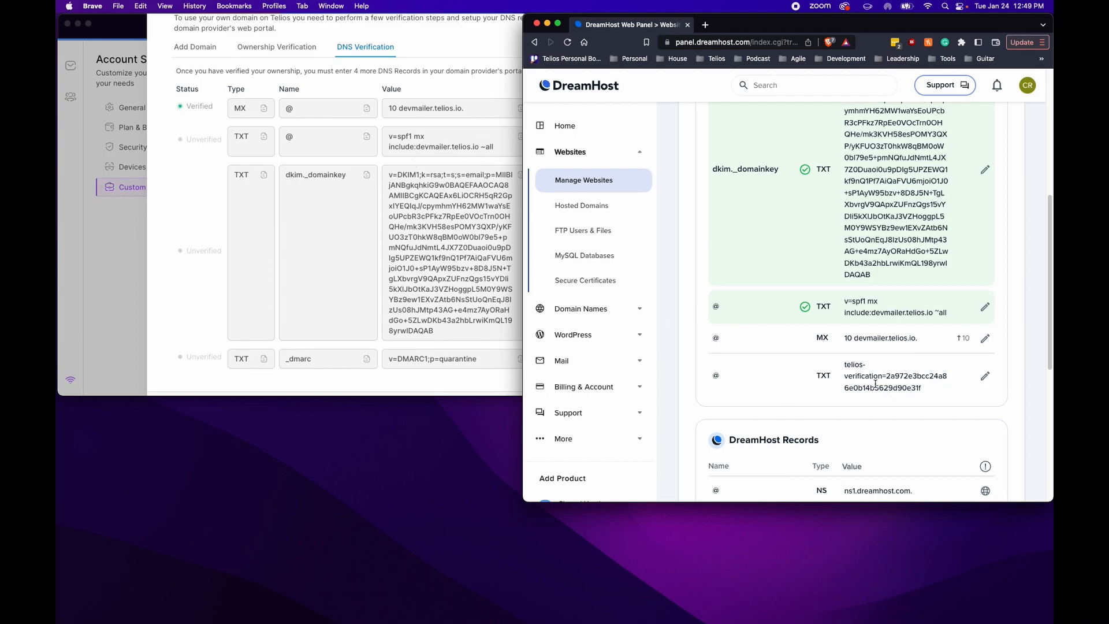
scroll(791, 352, "up", 10)
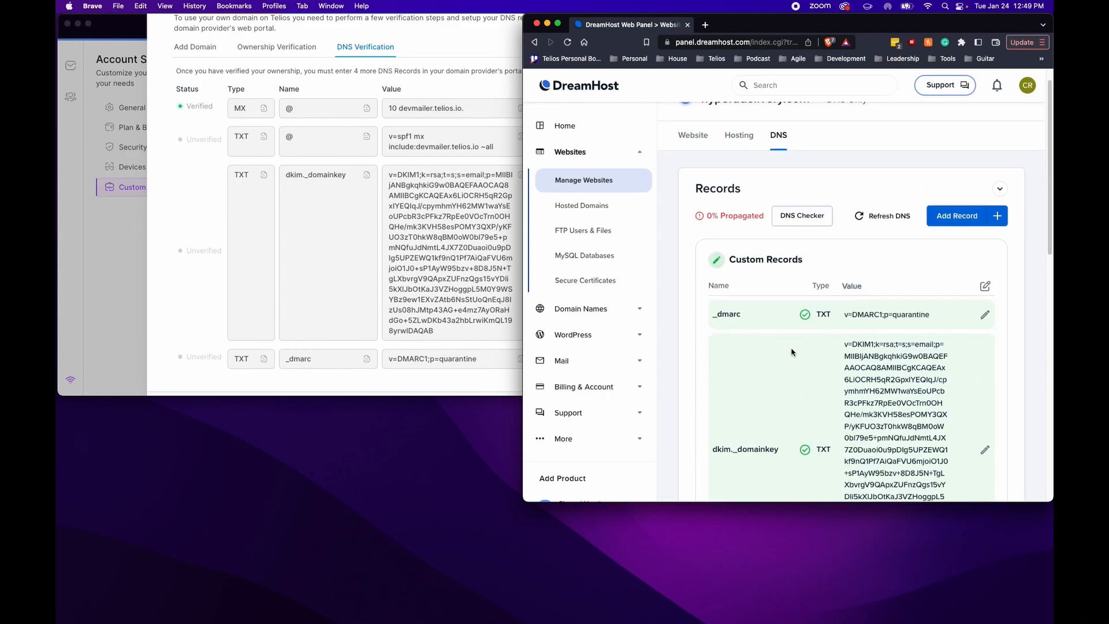
Bring Telios forward and refresh hyperadelivery.com's verification status
left_click(397, 36)
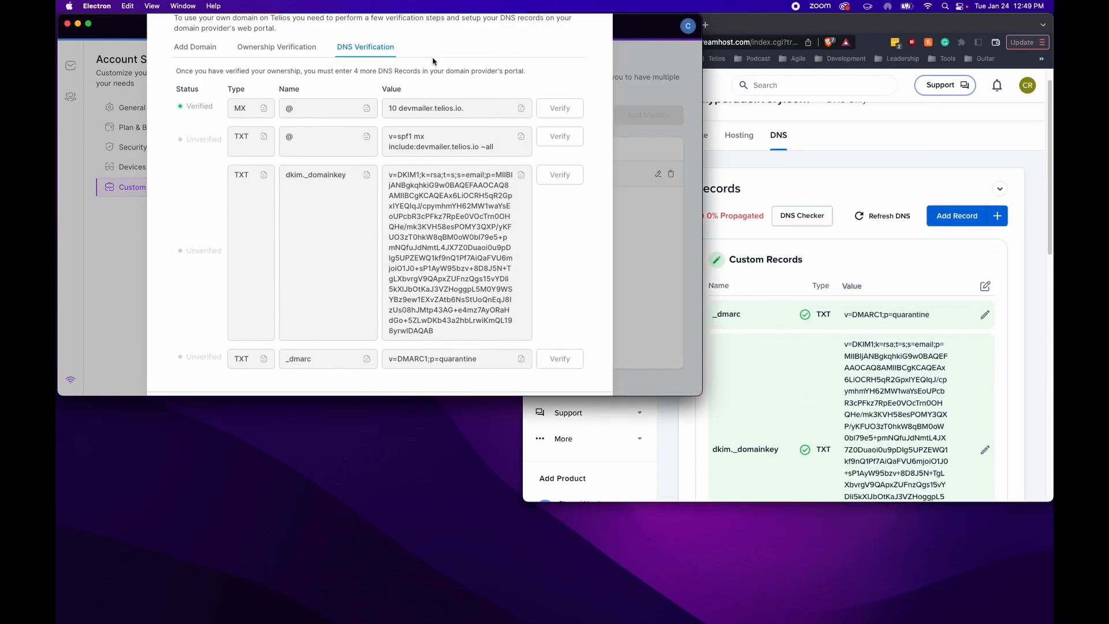
left_click_drag(635, 34, 644, 86)
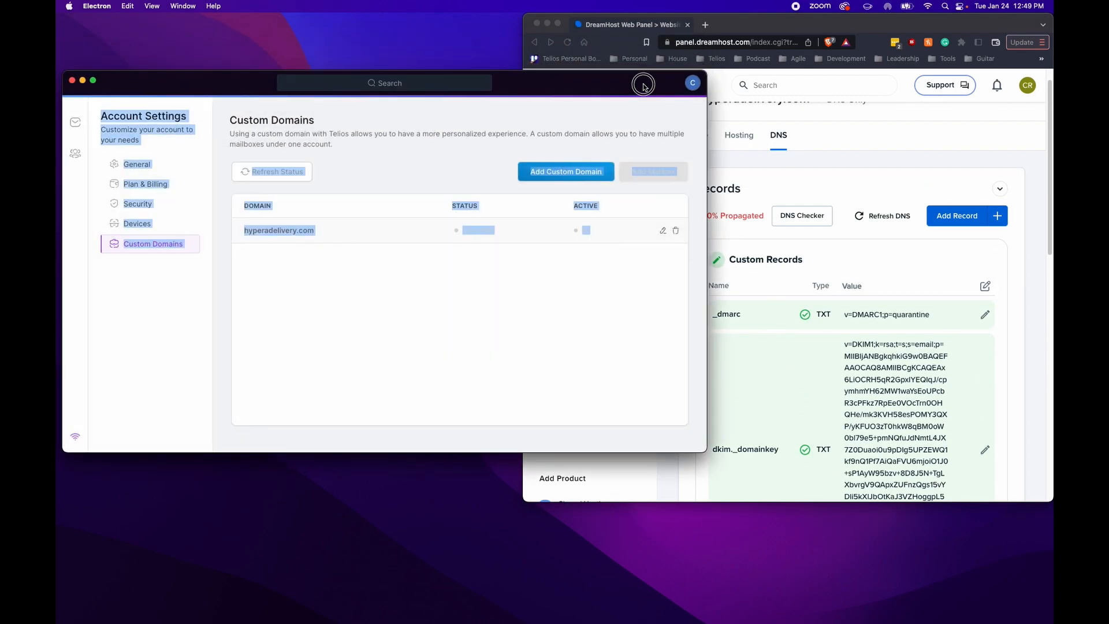
left_click(451, 291)
left_click(293, 174)
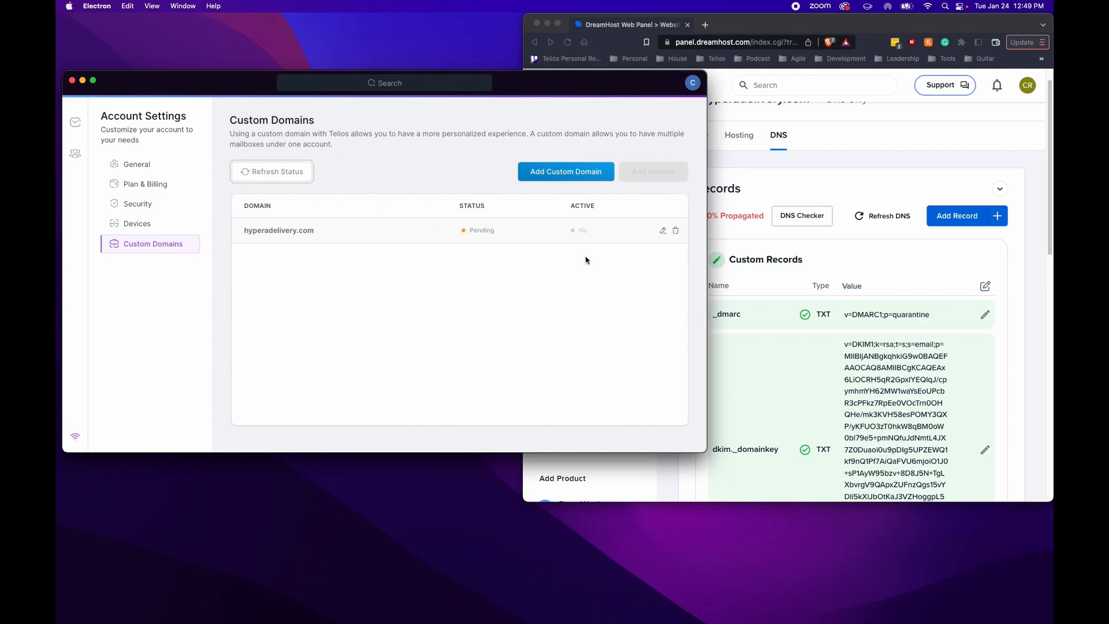
Verify hyperadelivery.com ownership, review the DNS records, finish setup and refresh until Verified
left_click(661, 232)
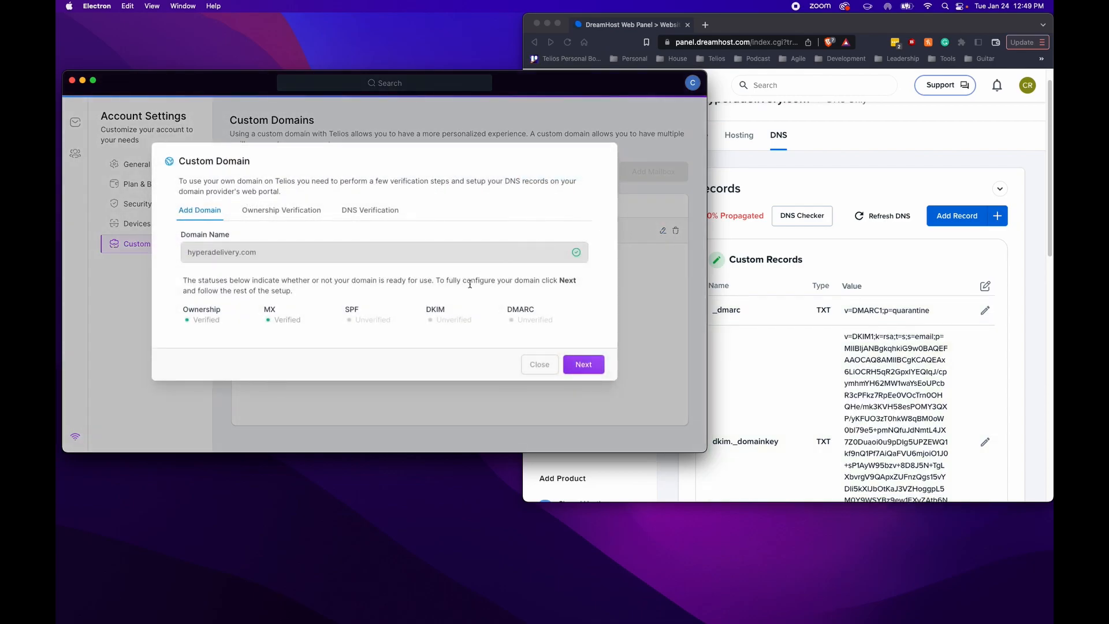
left_click(584, 364)
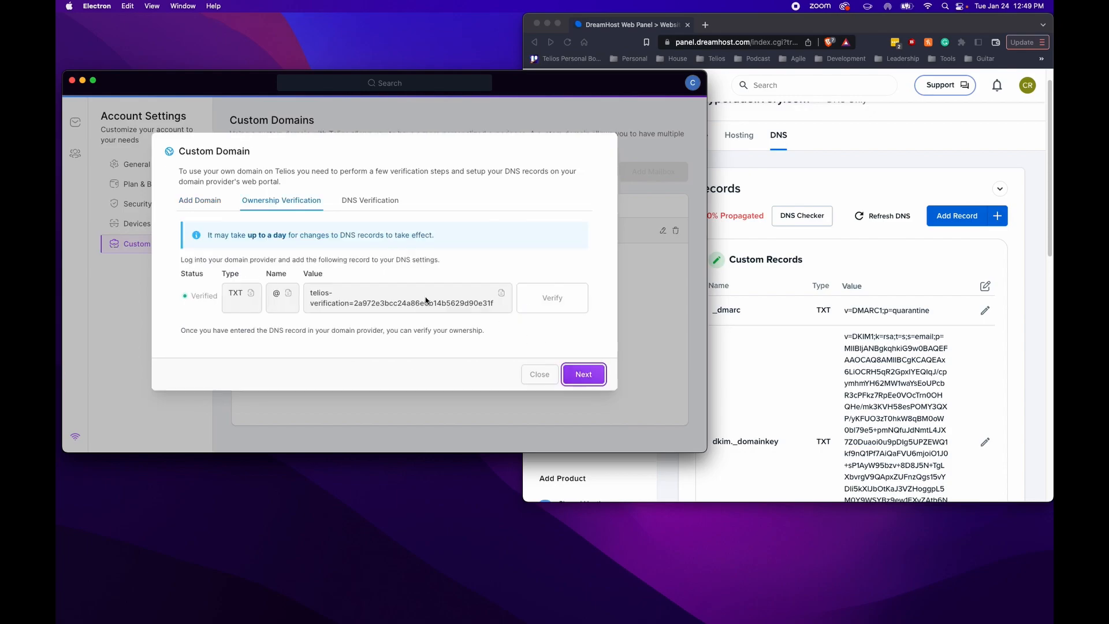
left_click(561, 311)
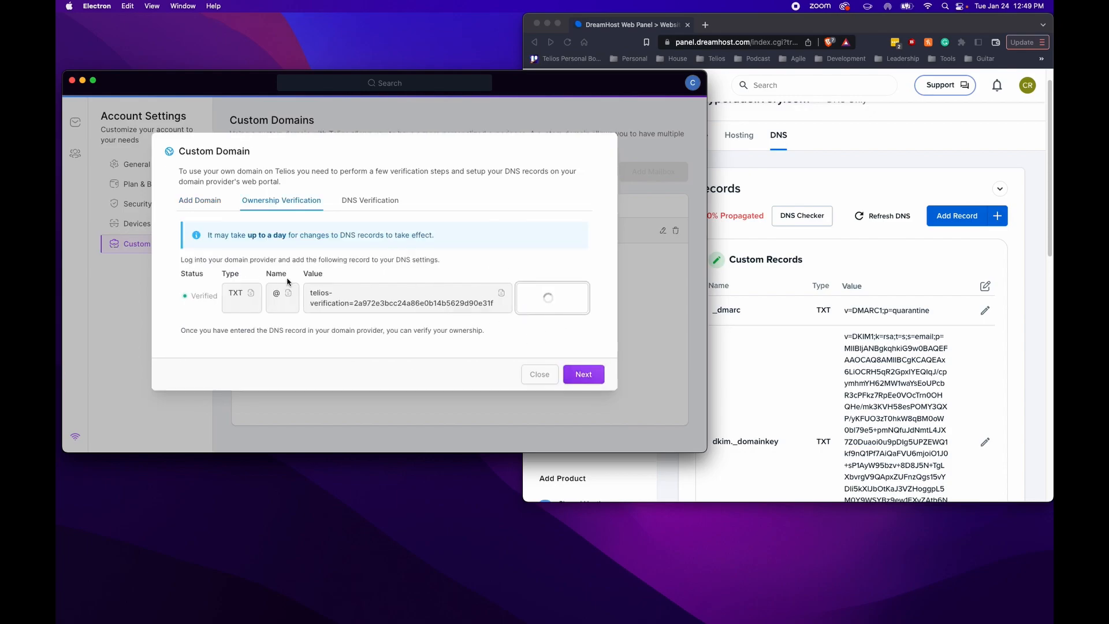
left_click(585, 375)
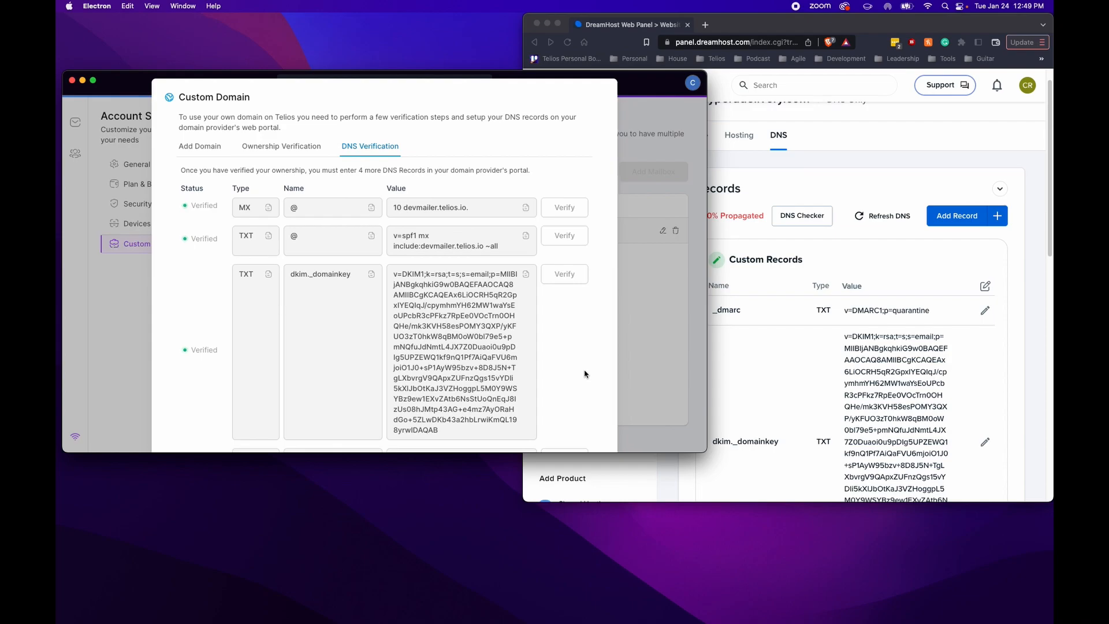
scroll(218, 254, "down", 3)
scroll(223, 252, "up", 3)
scroll(223, 304, "down", 3)
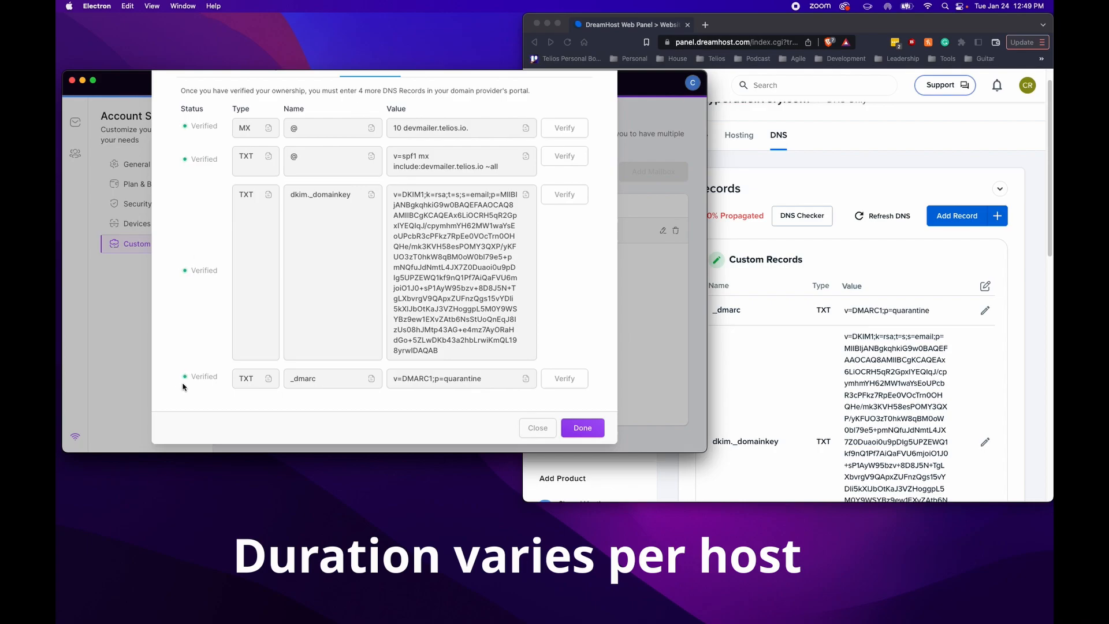
left_click(583, 428)
left_click(278, 172)
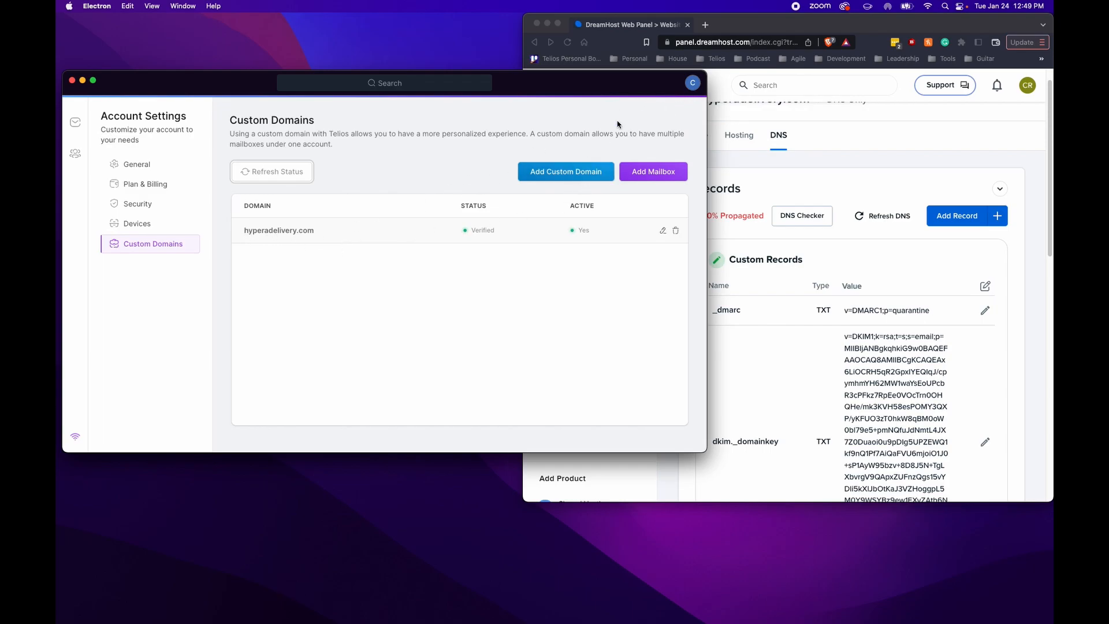
Check Plan & Billing, return to Custom Domains and start adding a new mailbox
left_click(693, 84)
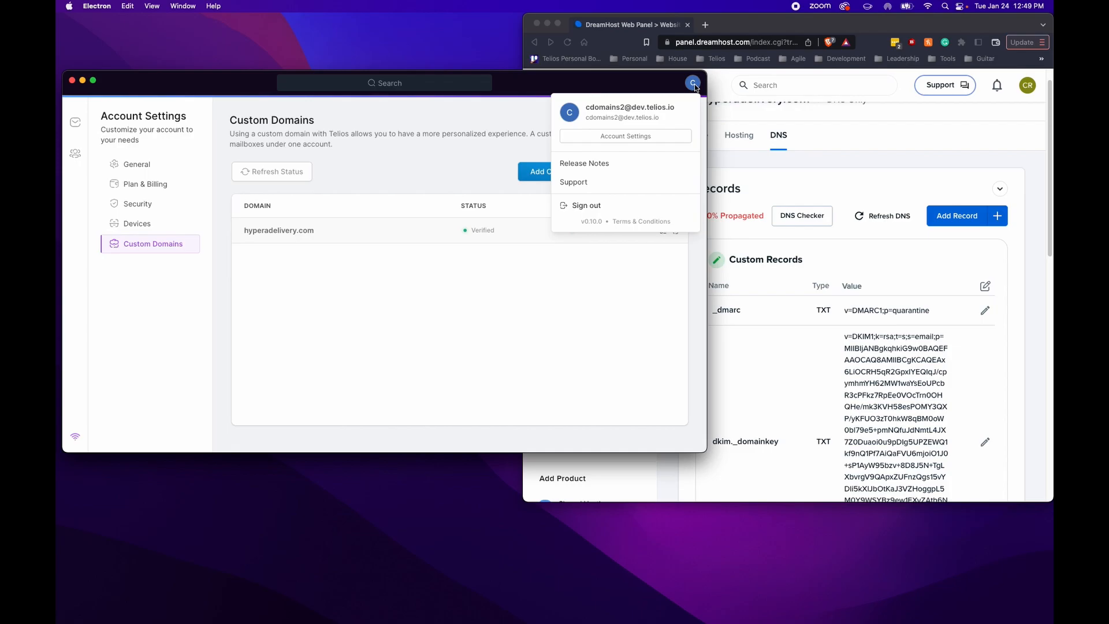
left_click(526, 90)
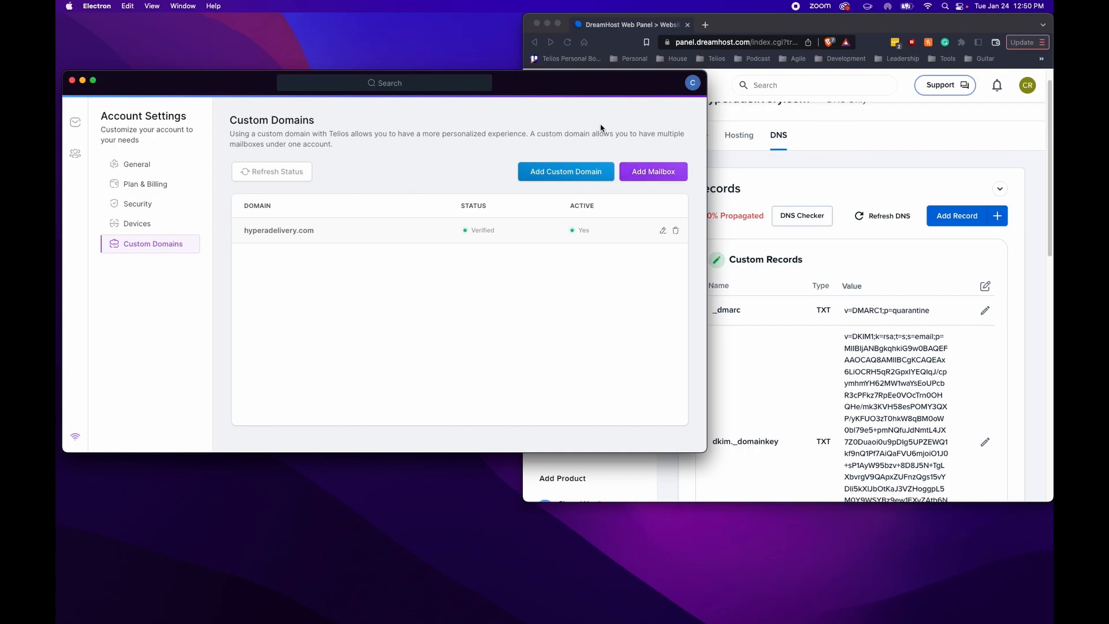
left_click(130, 185)
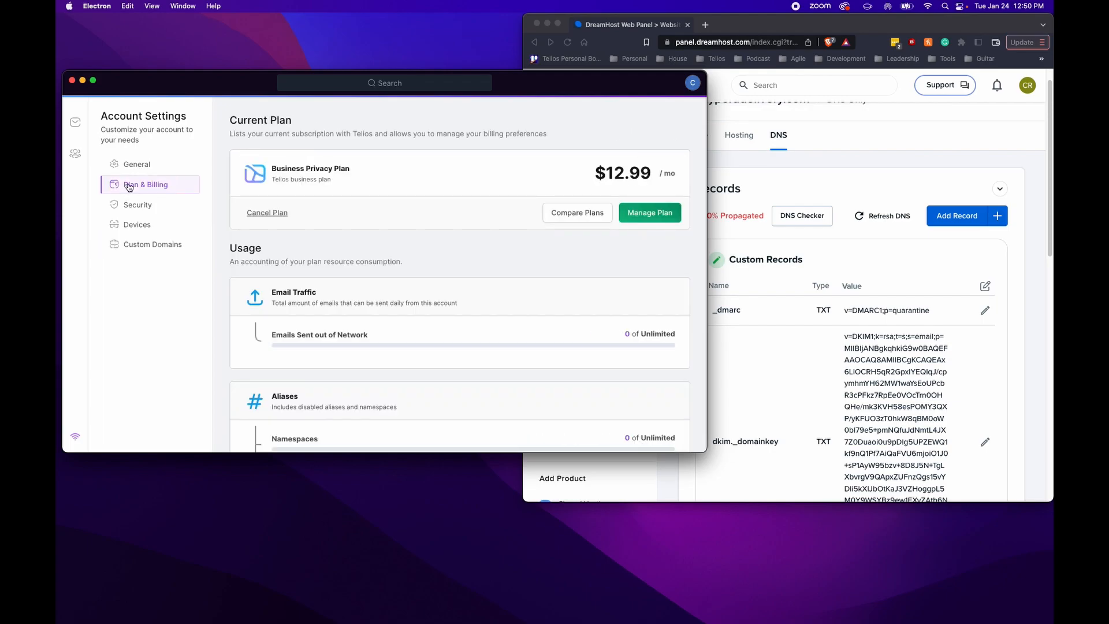
left_click(130, 246)
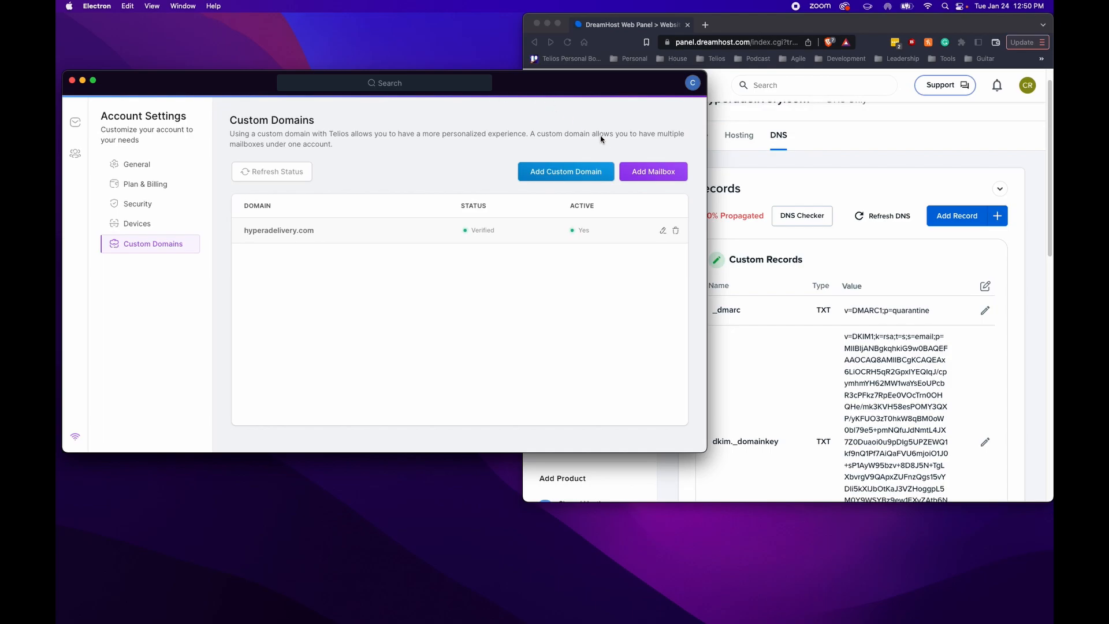
left_click(644, 175)
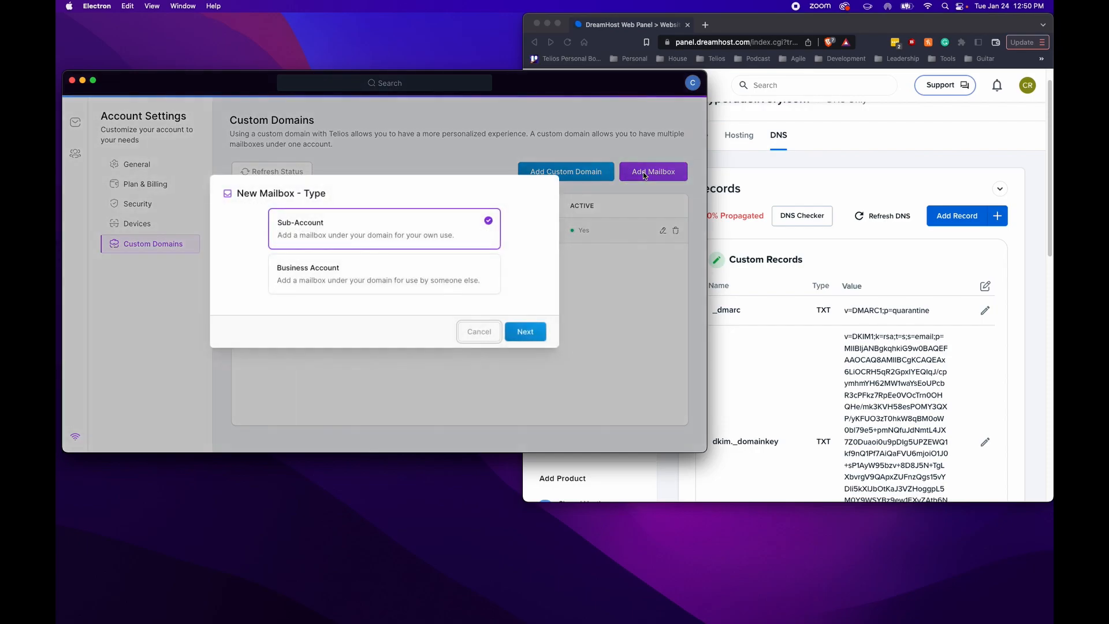
Choose a Business Account mailbox and enter the user's full name and mailbox address
left_click(301, 276)
left_click(531, 336)
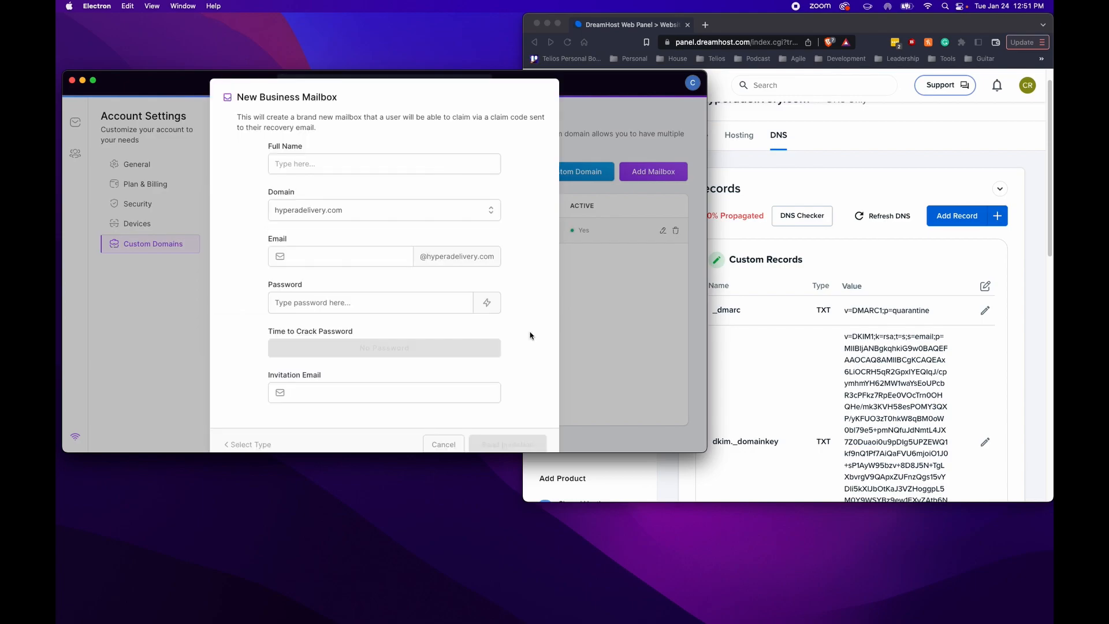
left_click(310, 165)
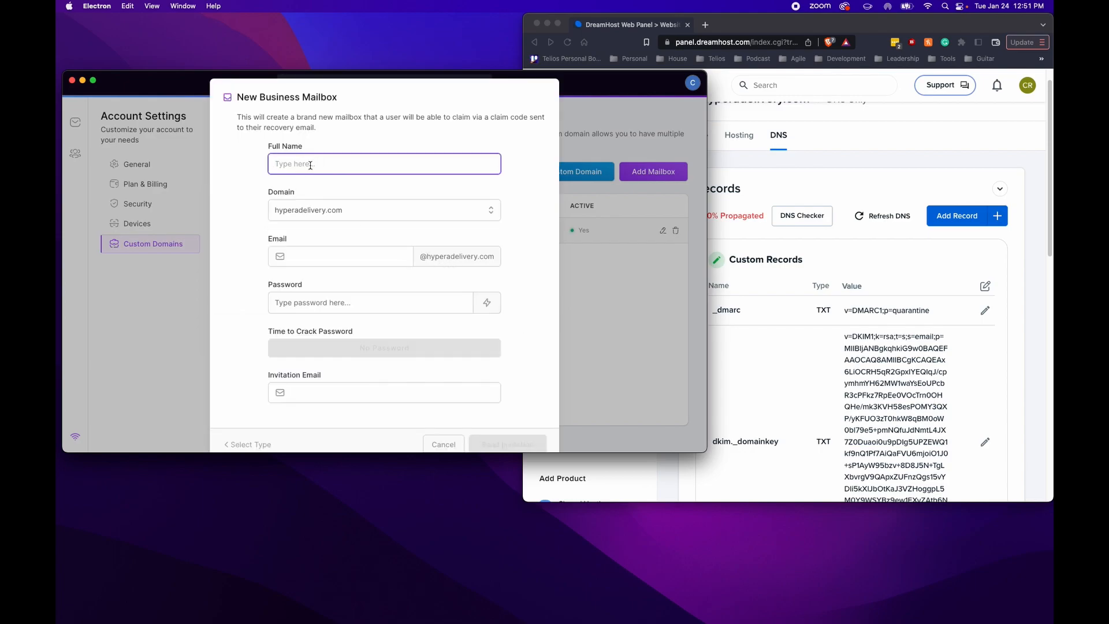
type("Peter Griffin")
left_click(320, 259)
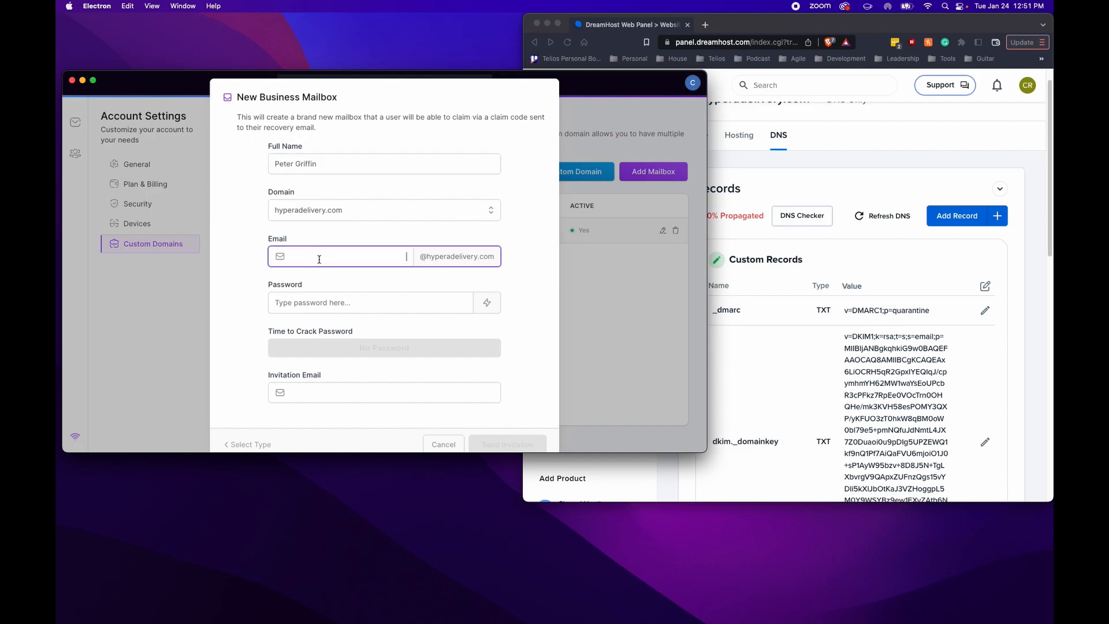
Generate a strong password for the mailbox and copy it to the clipboard
left_click(300, 304)
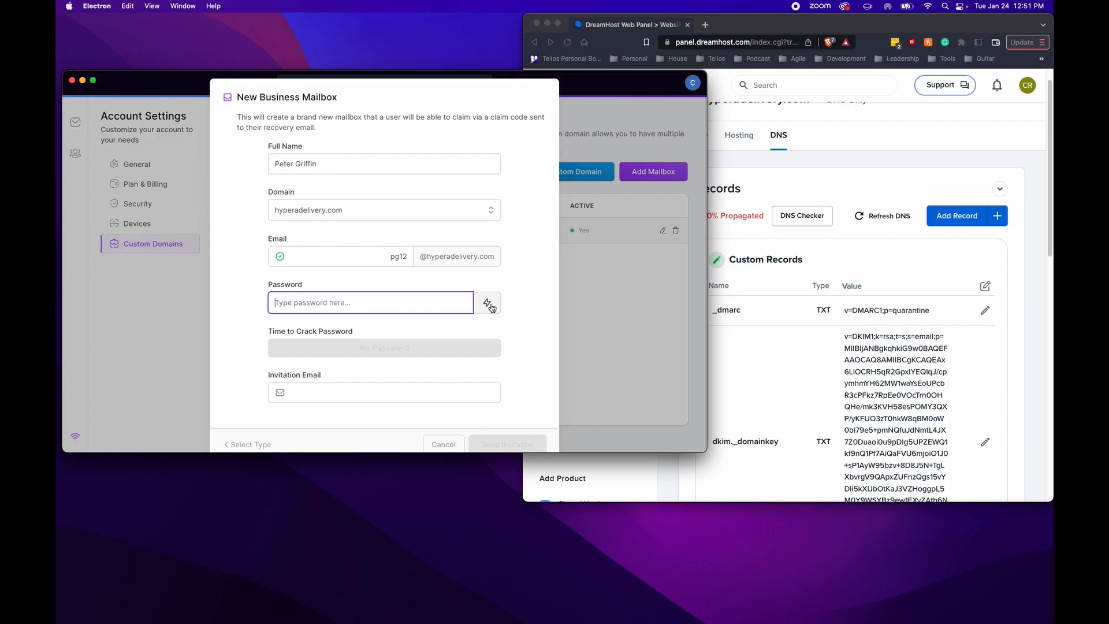
left_click(490, 306)
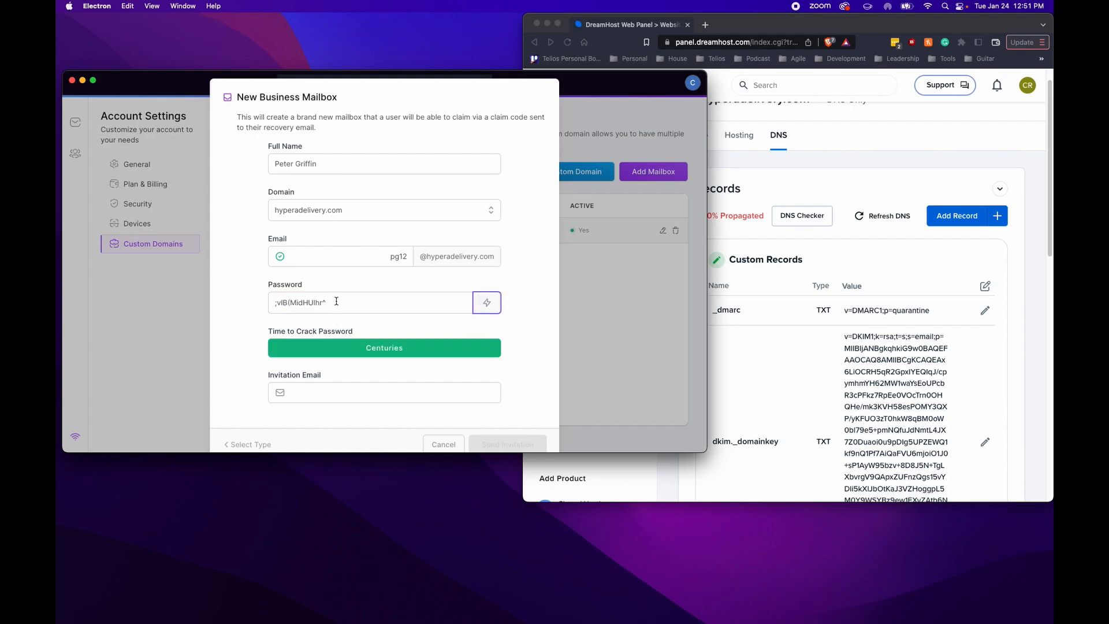
left_click_drag(336, 301, 223, 302)
left_click_drag(365, 304, 240, 307)
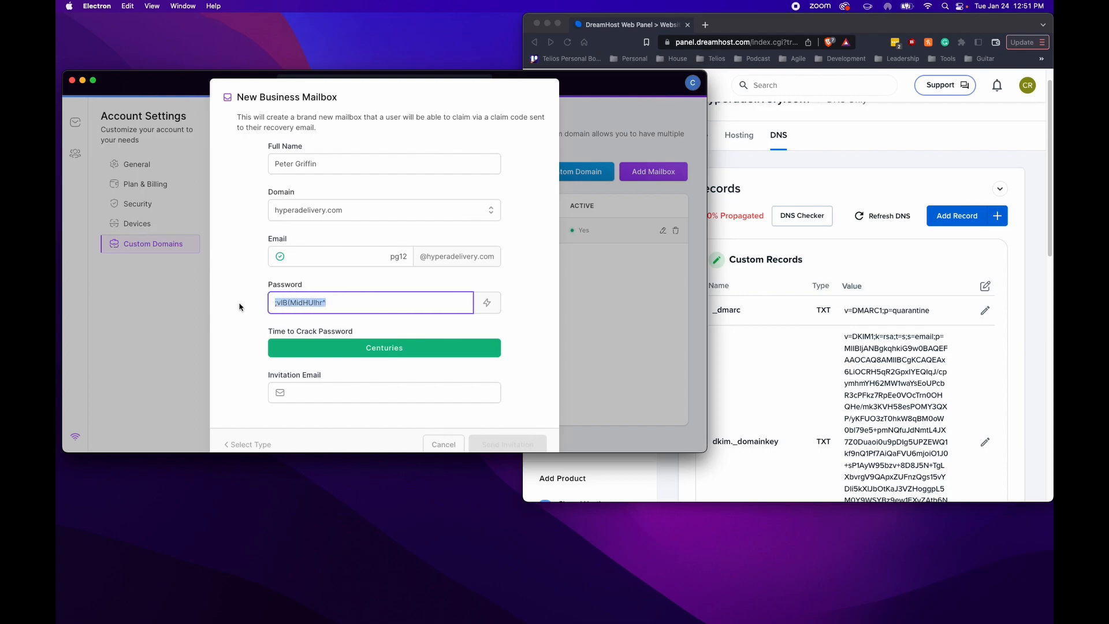
key("super+c")
left_click(235, 314)
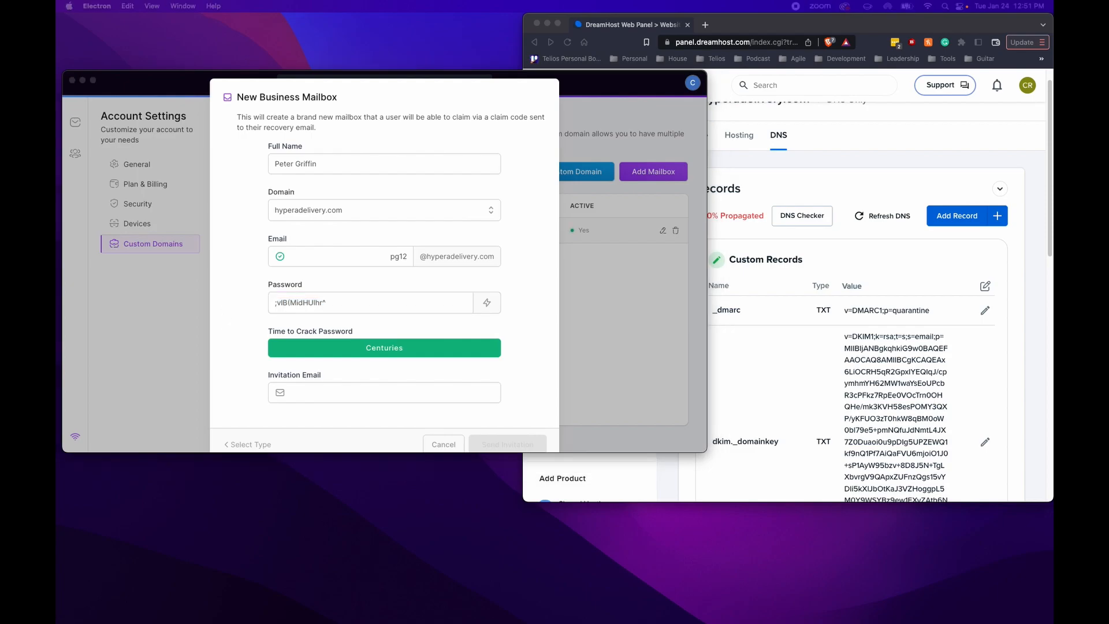
left_click(540, 289)
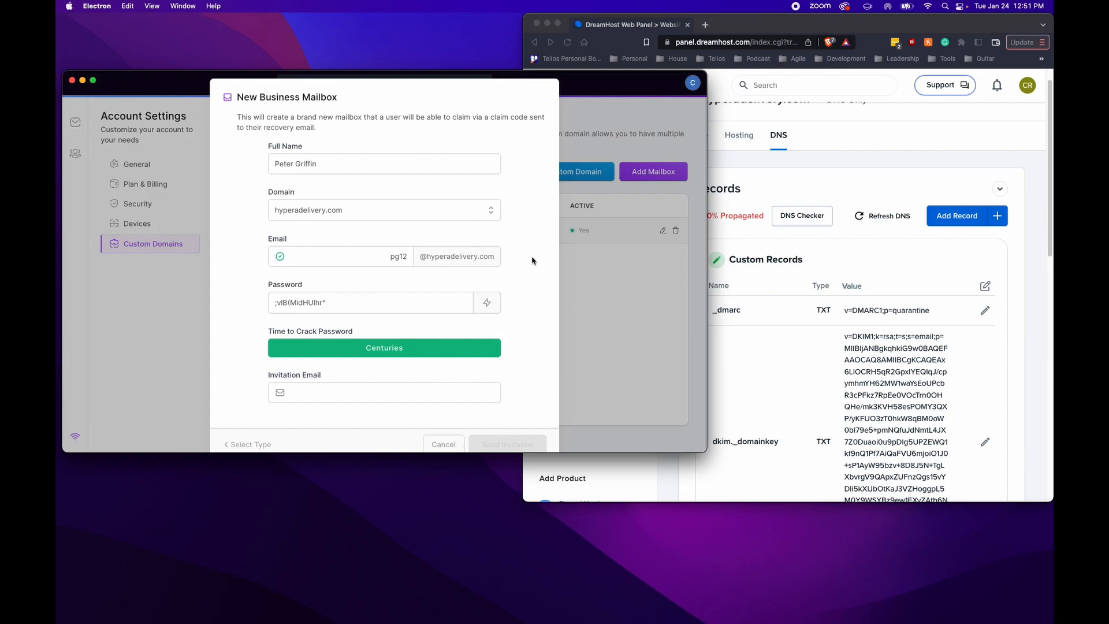
scroll(529, 264, "down", 1)
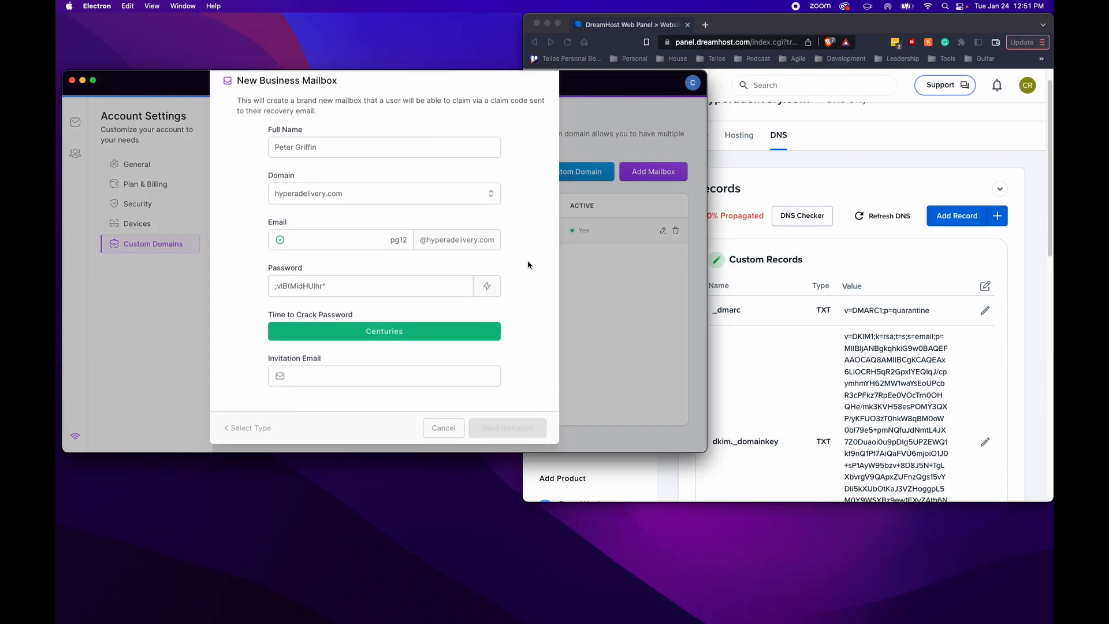
scroll(317, 236, "up", 1)
scroll(318, 235, "down", 1)
Enter the invitation e-mail address and send the invitation for the business mailbox
left_click(320, 380)
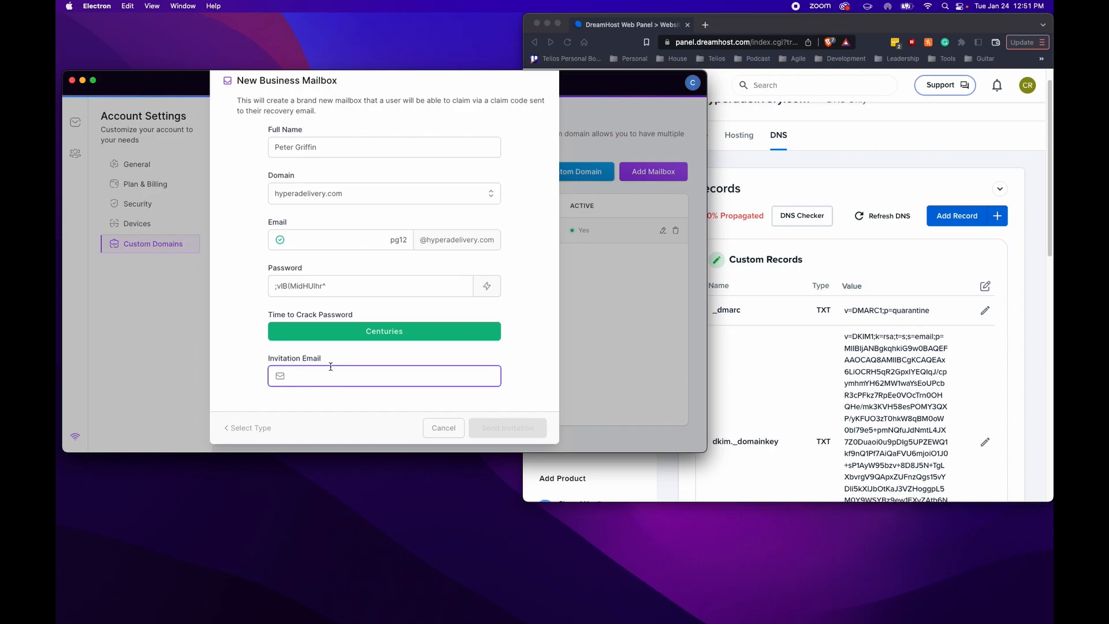
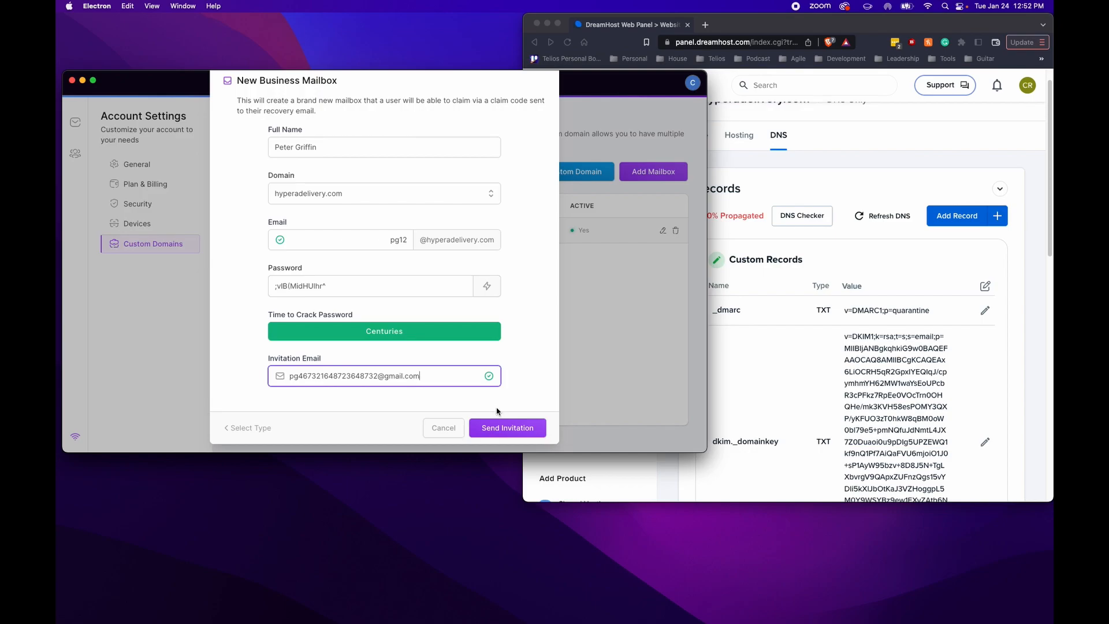
left_click(508, 429)
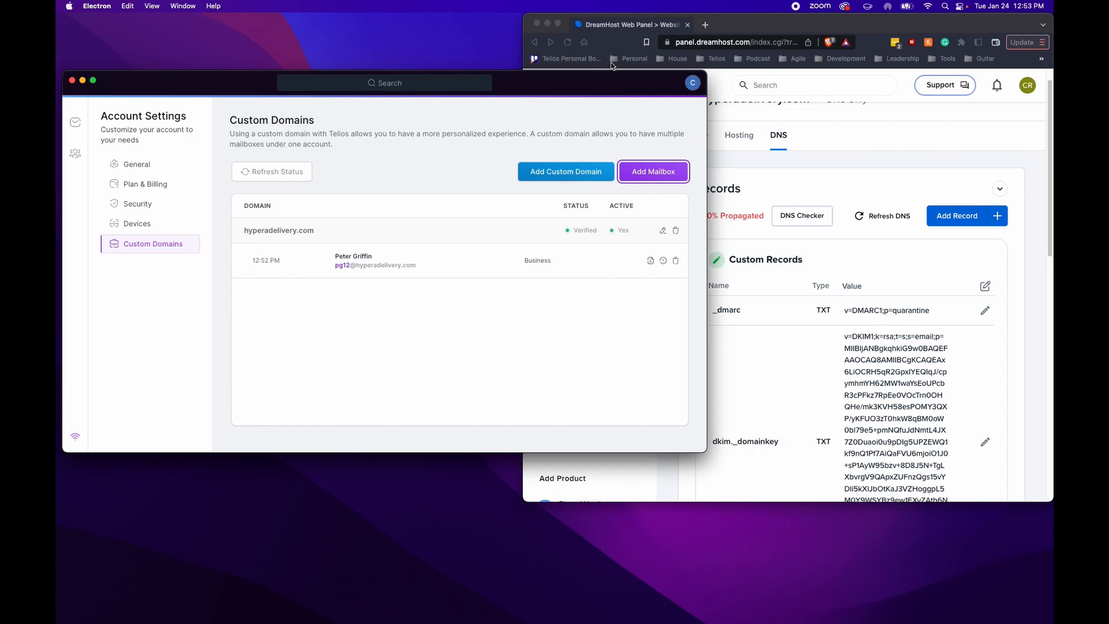
Sign out of the Telios account and minimize the DreamHost browser window
left_click(691, 83)
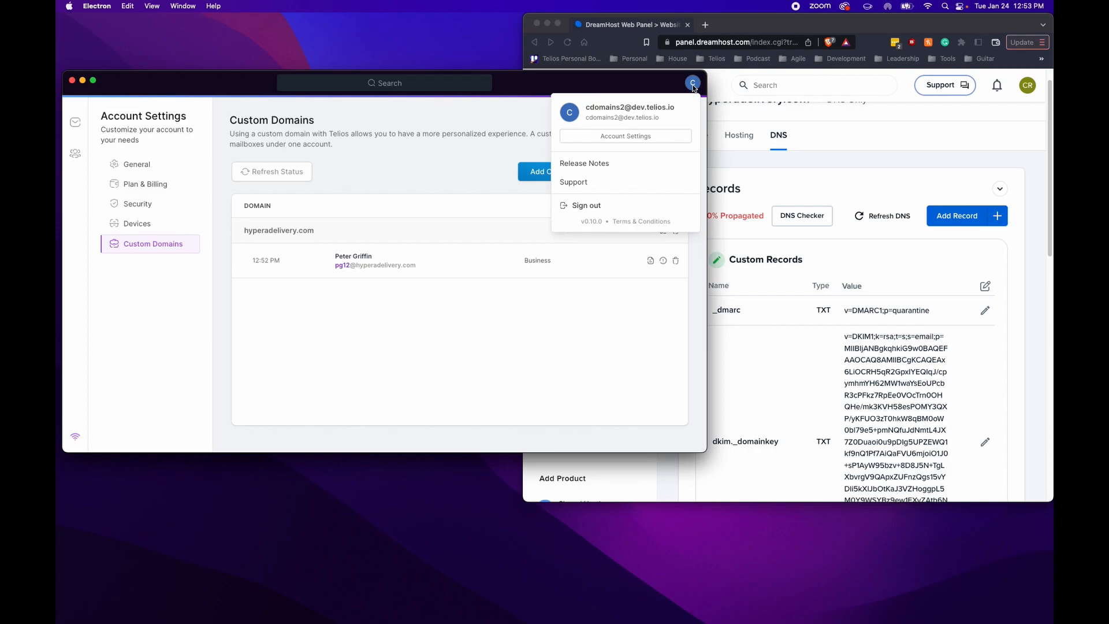
left_click(594, 206)
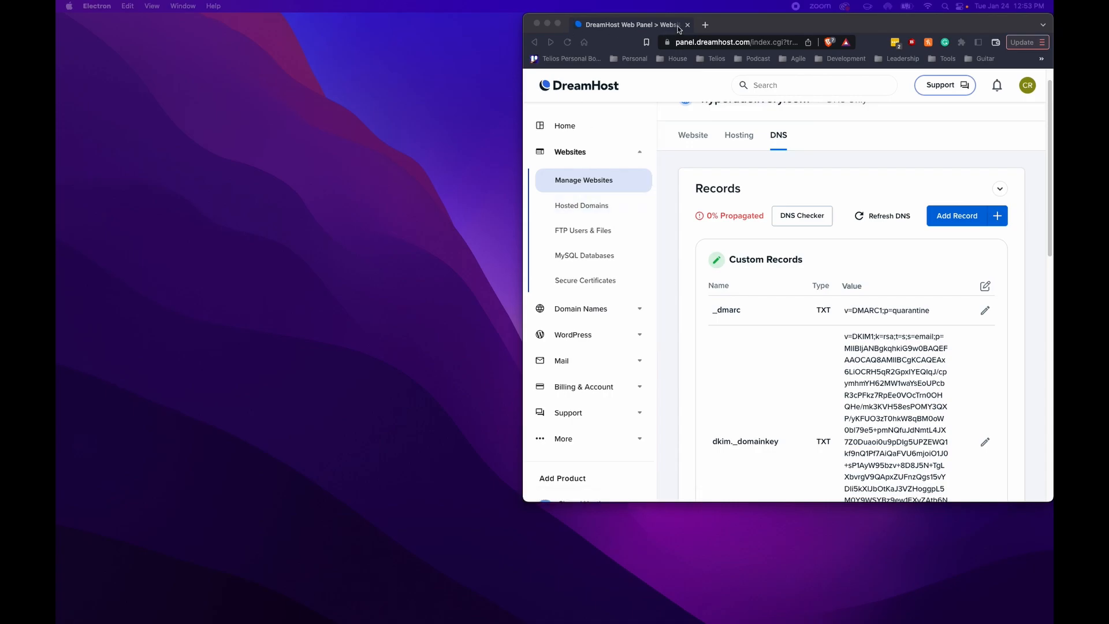
left_click(548, 25)
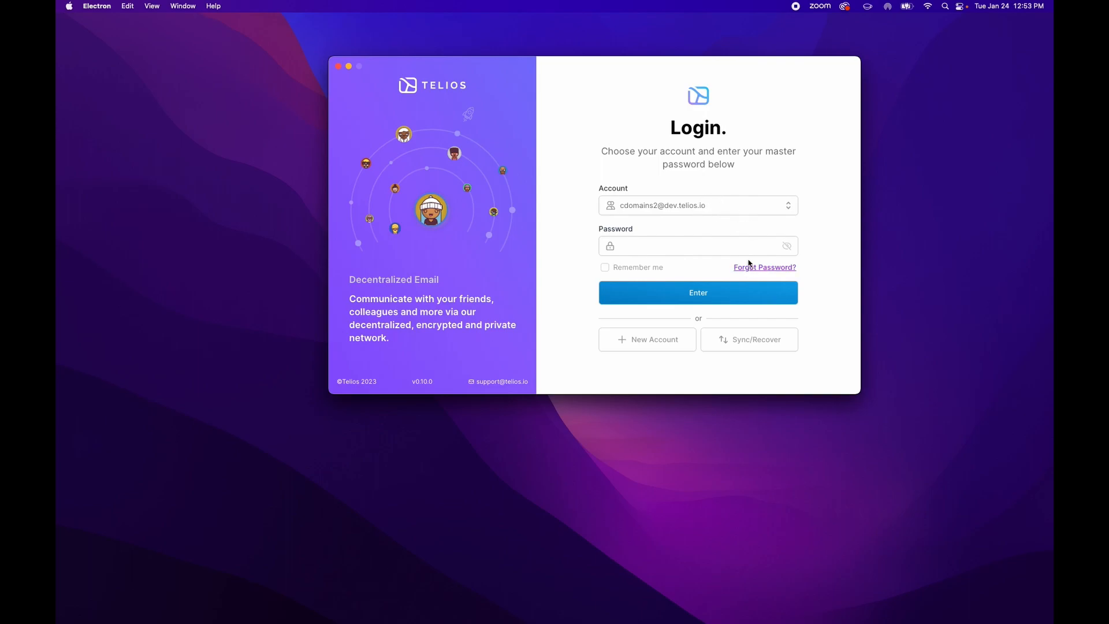
Choose Sync/Recover from a signed-in device and submit the pasted temporary sync code
left_click(728, 210)
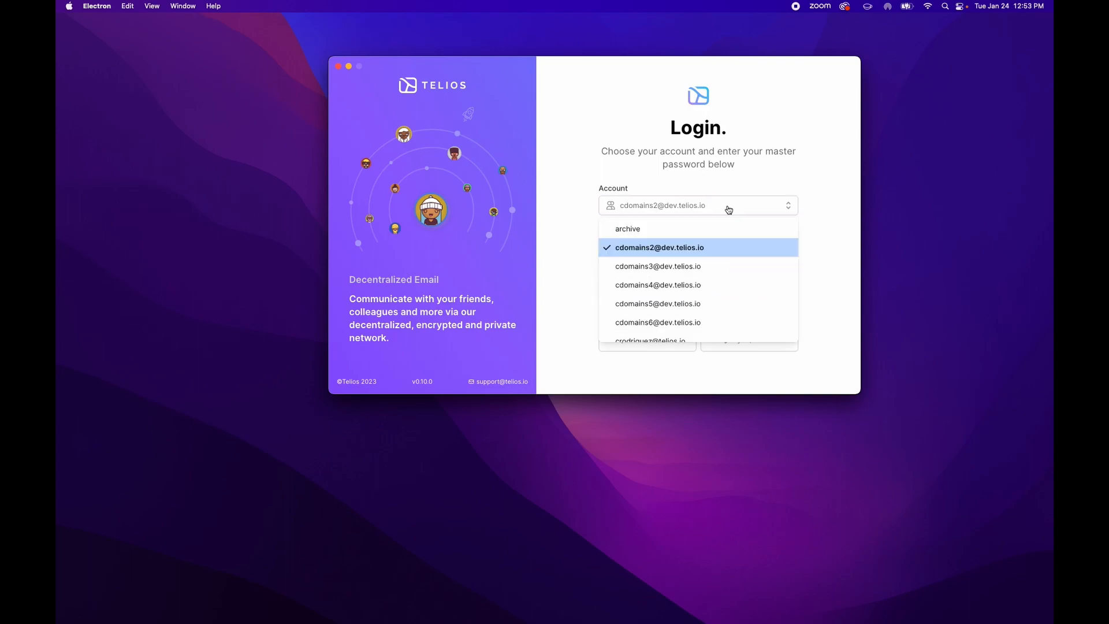
left_click(728, 210)
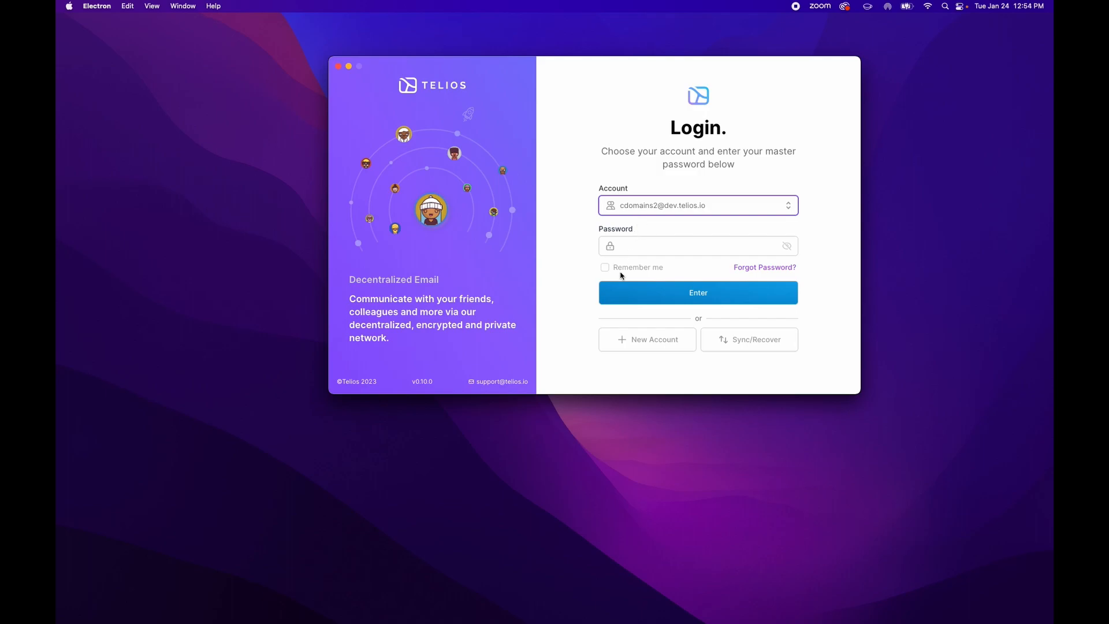
left_click(758, 349)
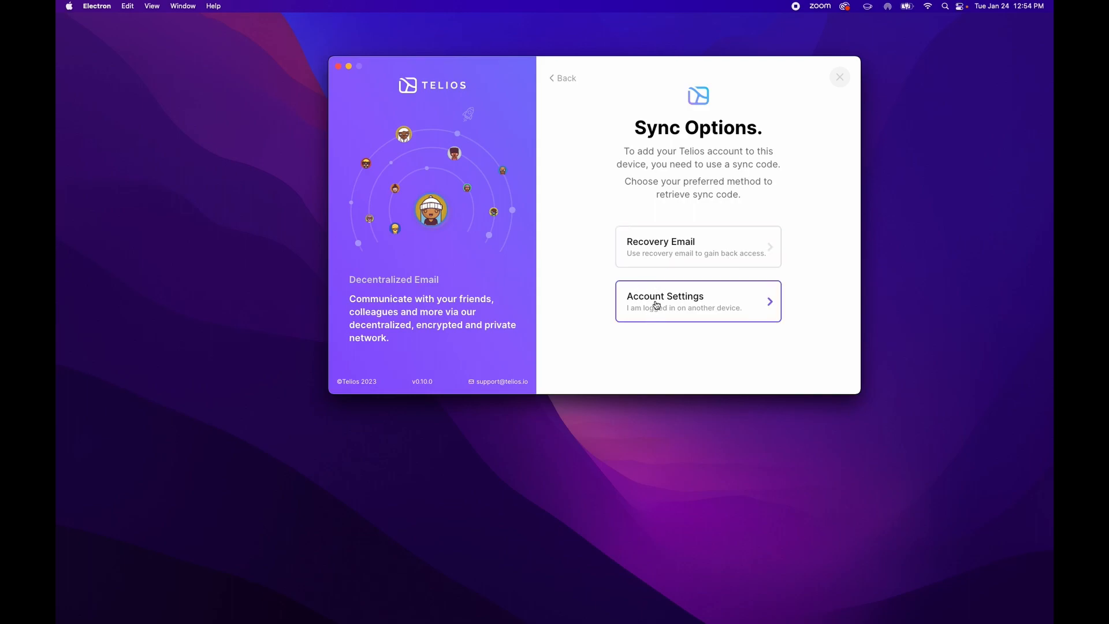
left_click(688, 298)
left_click(657, 267)
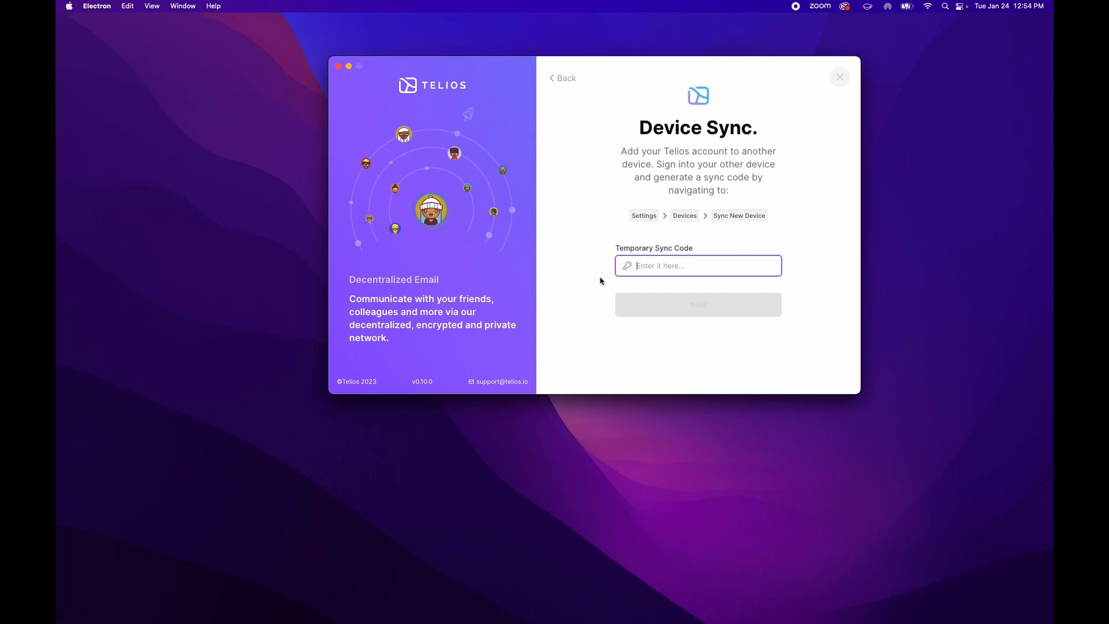
key("super+v")
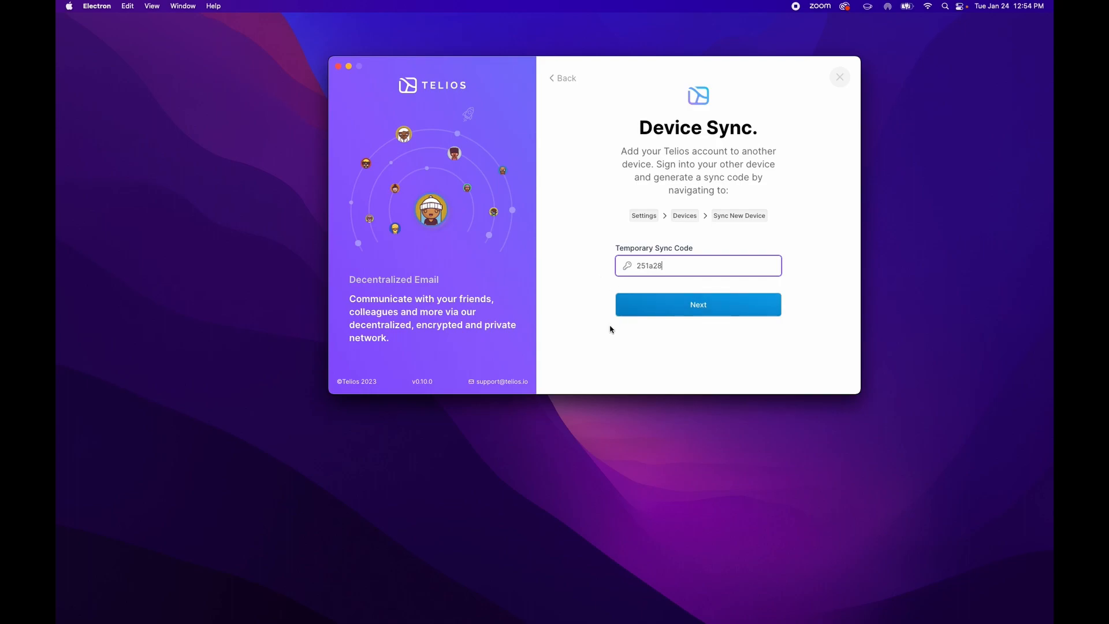
left_click(695, 304)
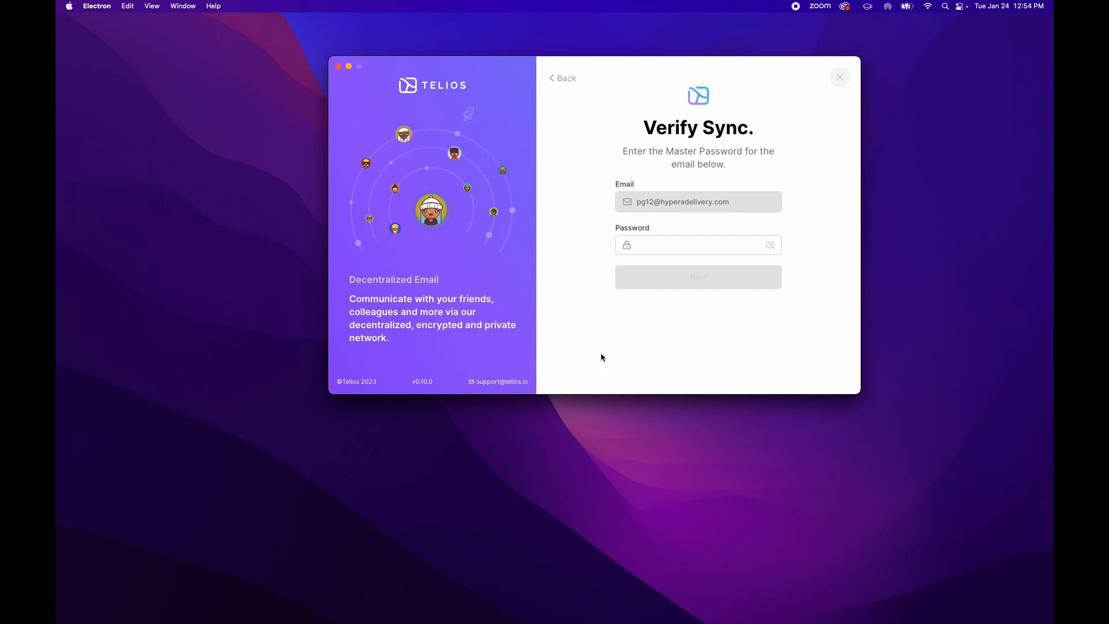
Paste and check the master password, then initiate the account sync to this device
left_click(662, 247)
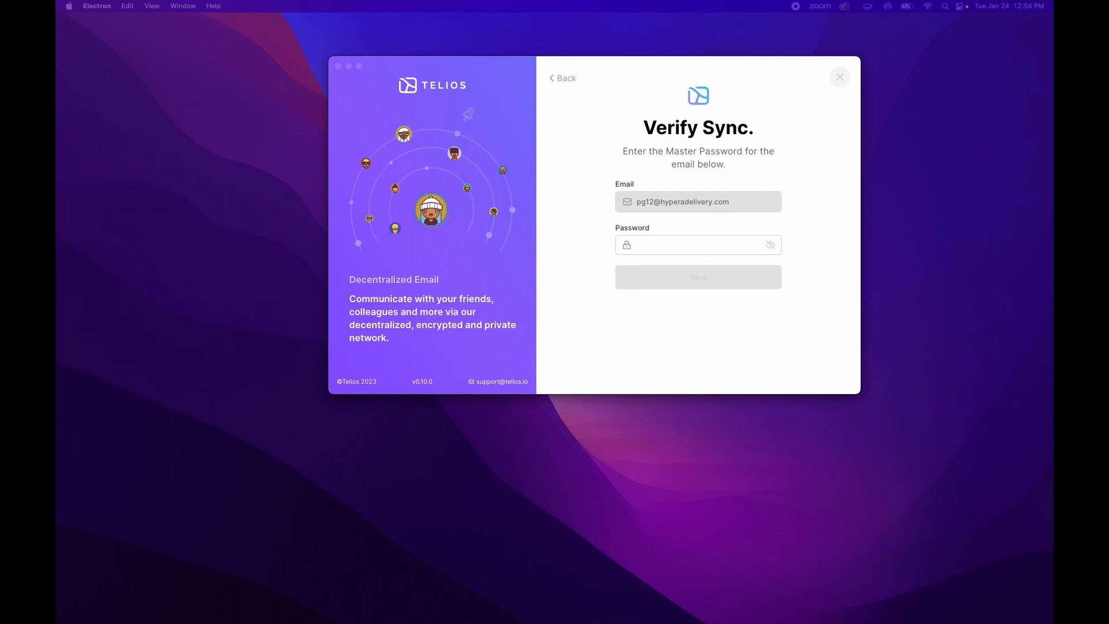
left_click(654, 244)
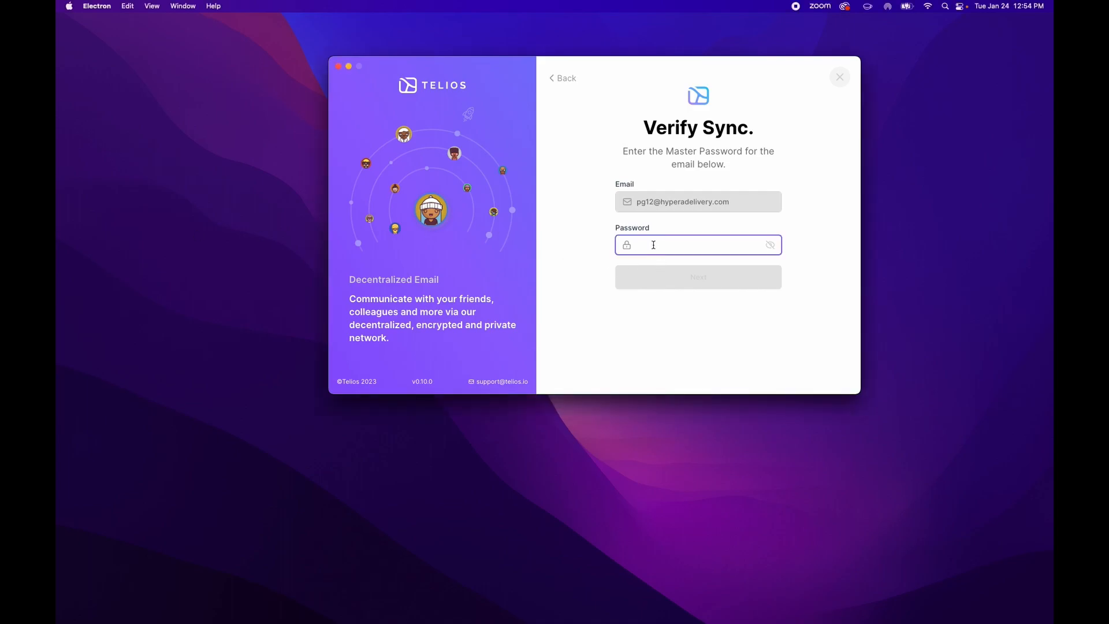
key("super+v")
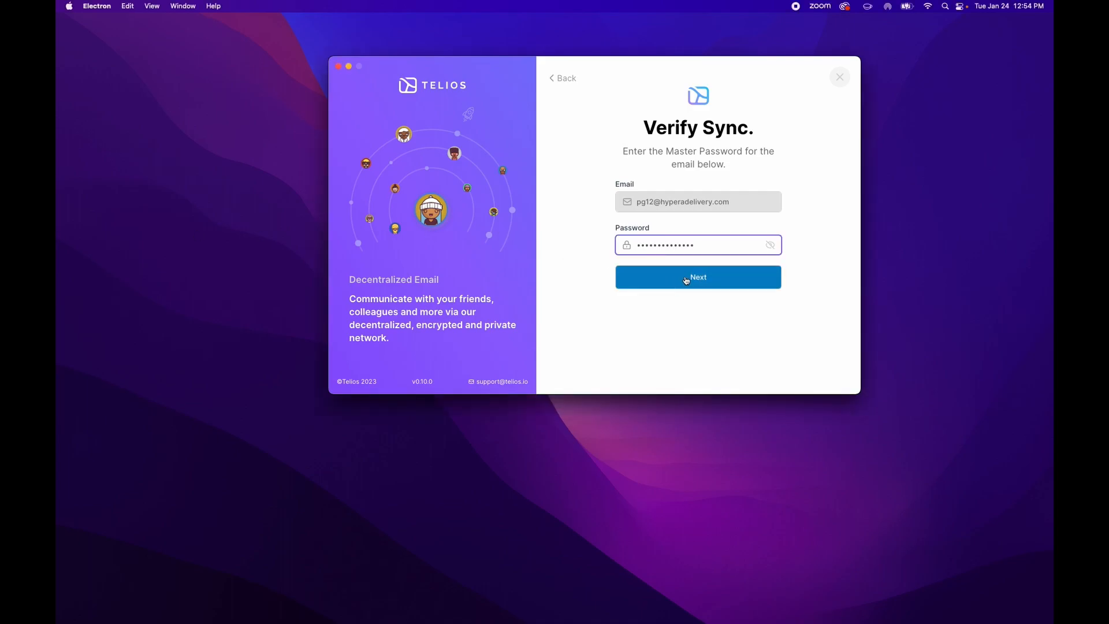
left_click(770, 245)
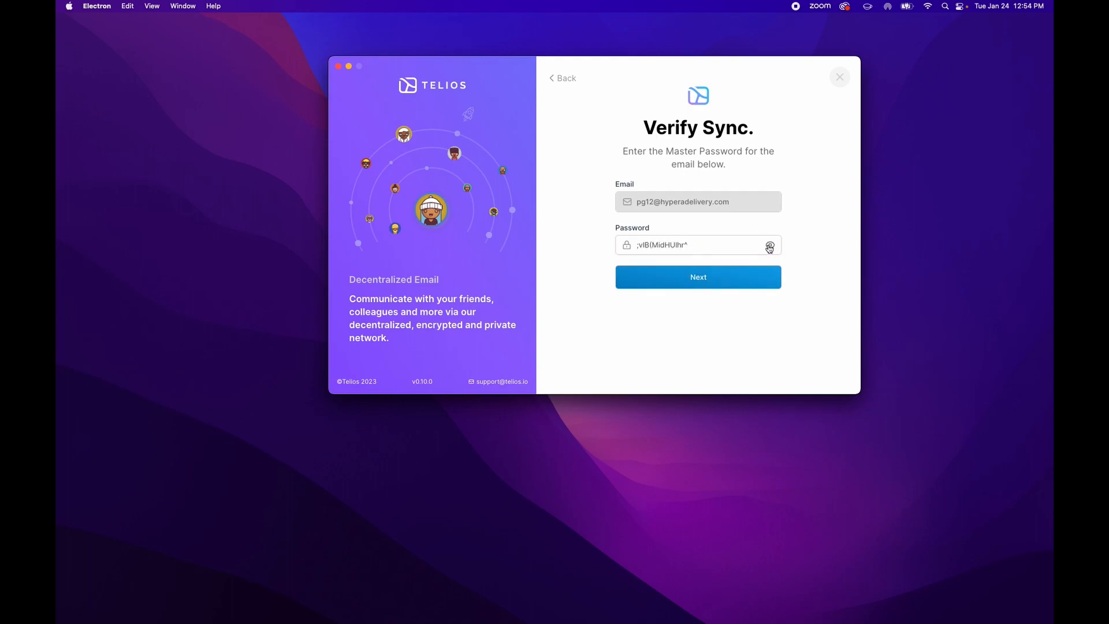
left_click(769, 247)
left_click(701, 277)
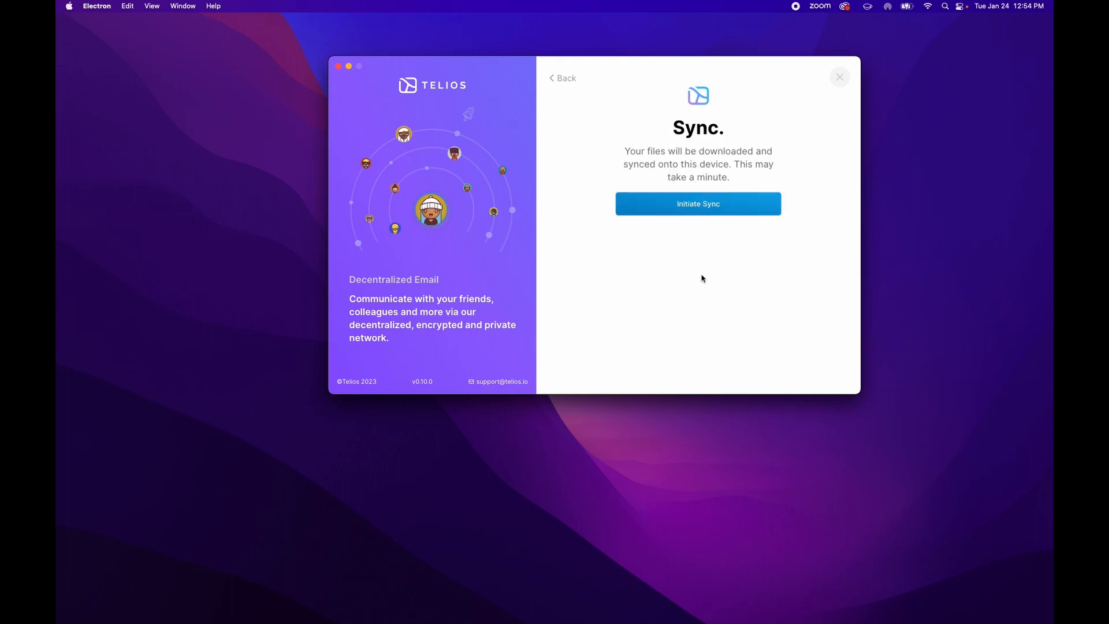
left_click(693, 210)
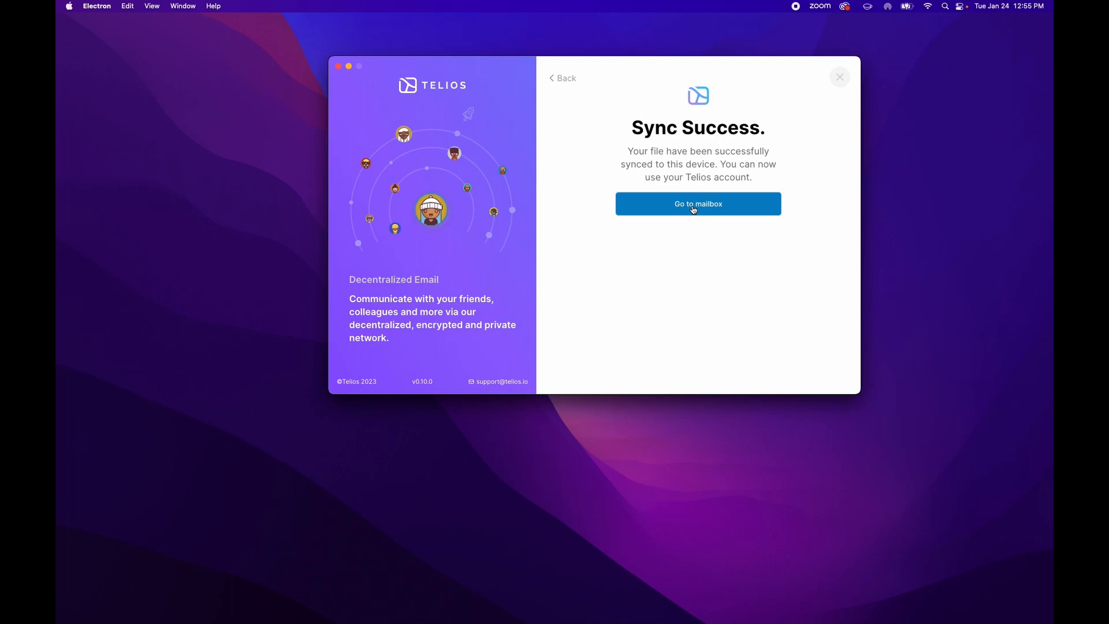
Go to the synced mailbox and open Account Settings from the avatar menu
left_click(694, 210)
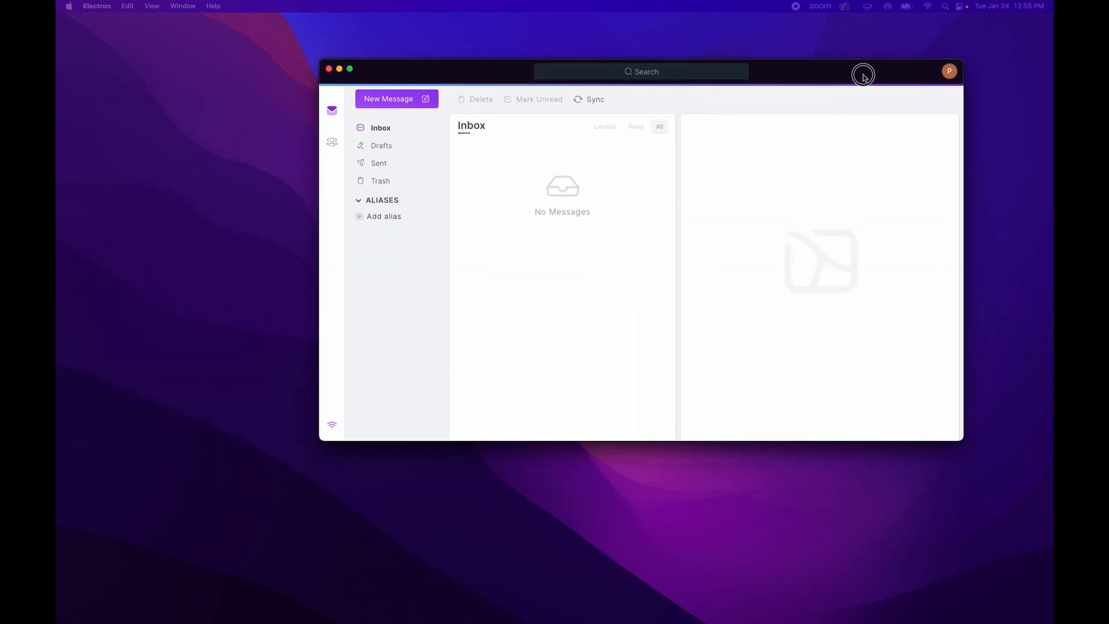
left_click(950, 71)
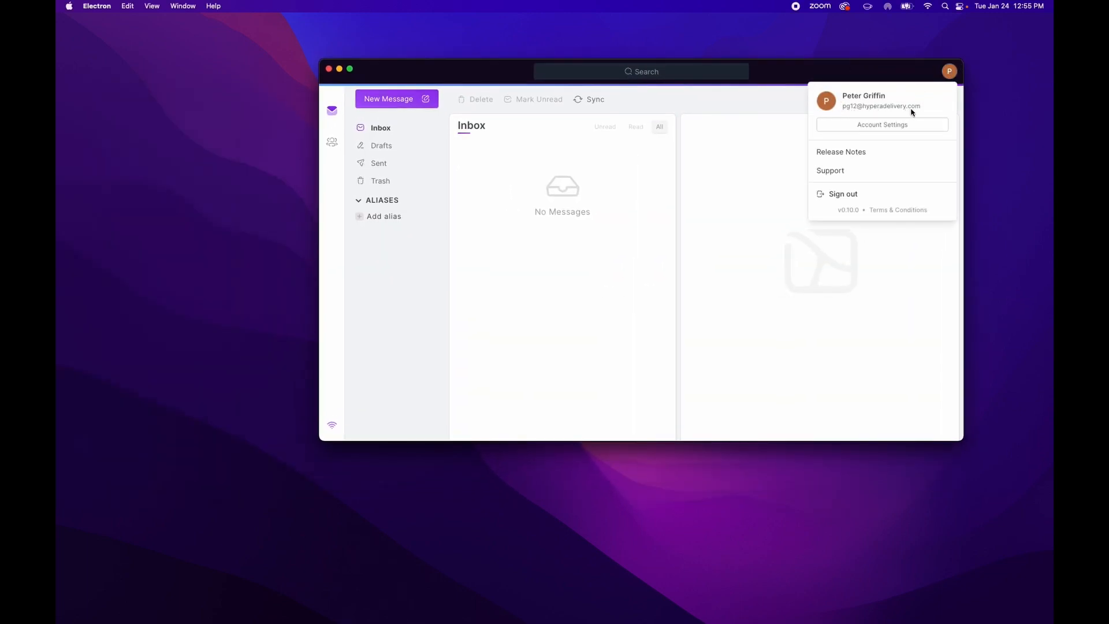
left_click(525, 228)
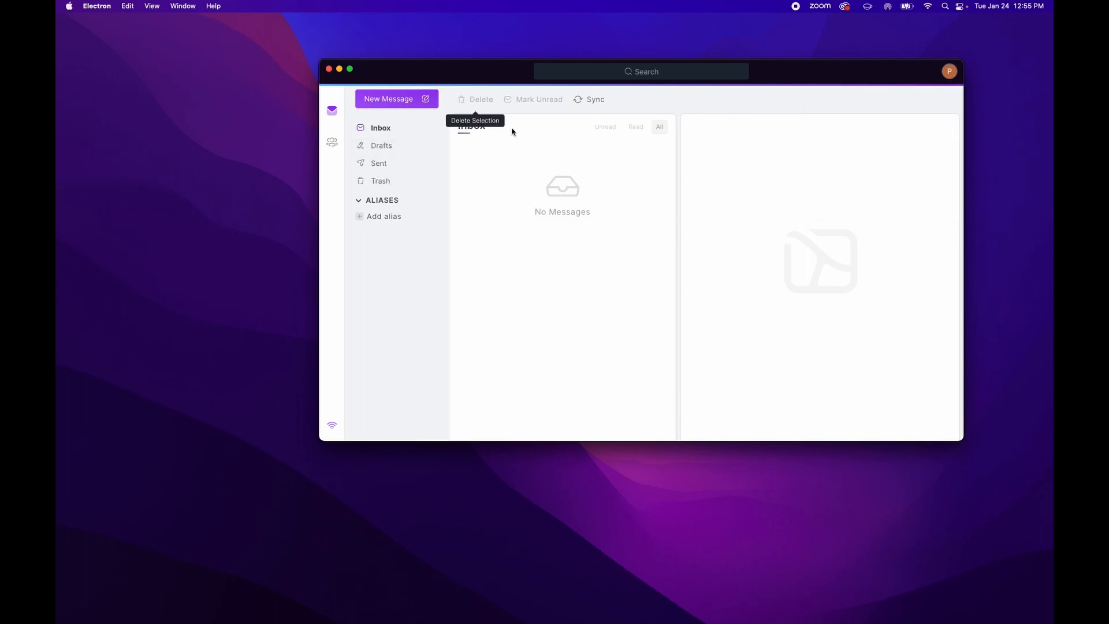
left_click(949, 71)
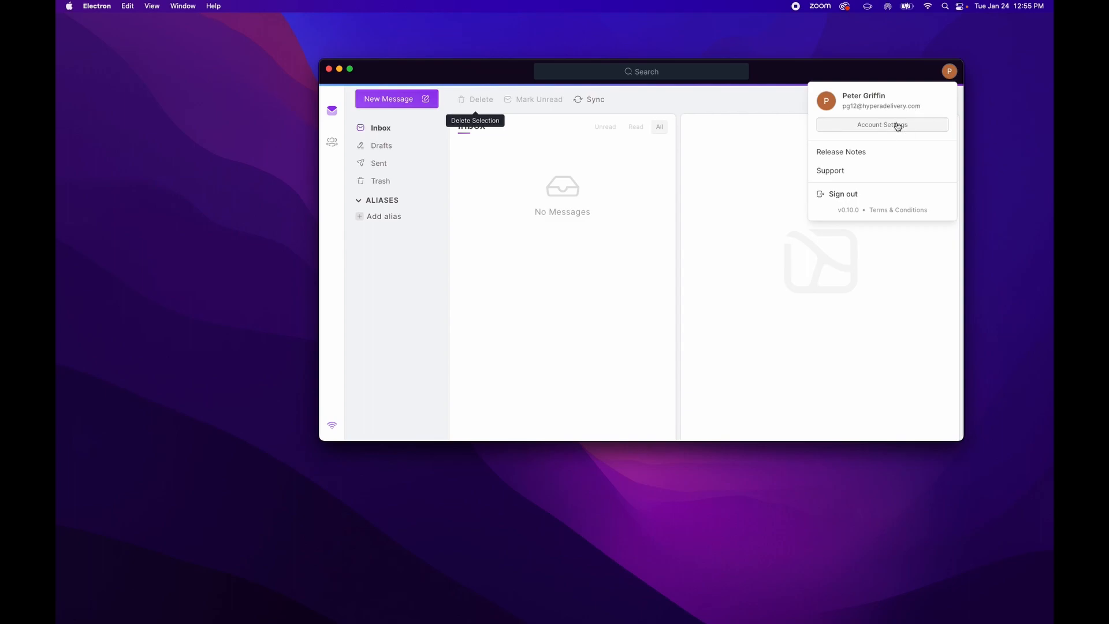
left_click(896, 123)
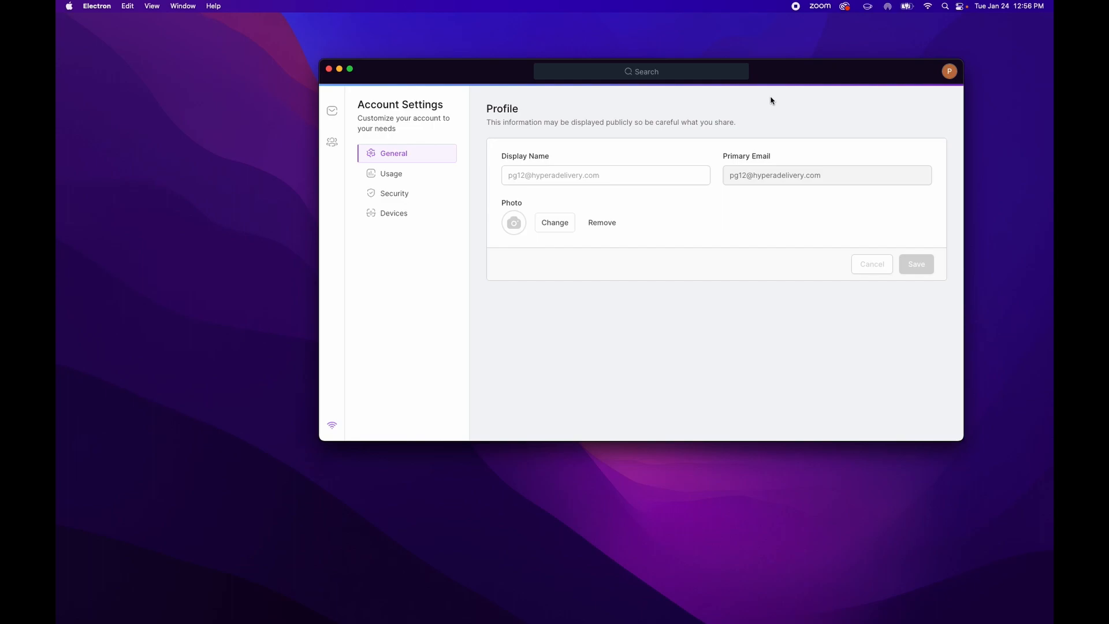
Sign out of the business mailbox and log back into the original account with the master password
left_click(948, 74)
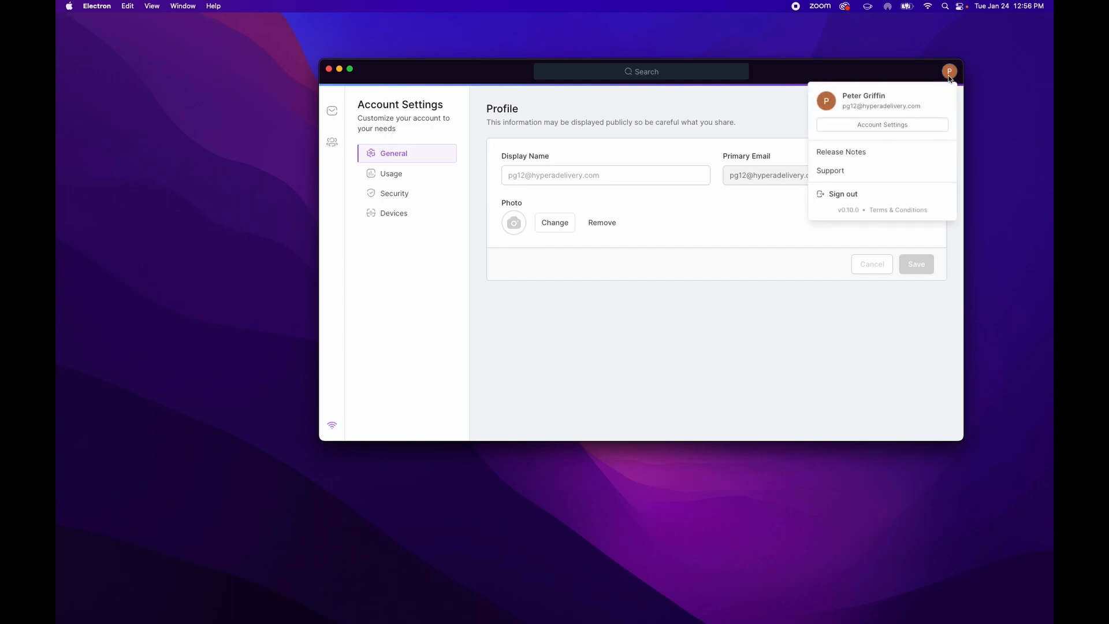
left_click(862, 191)
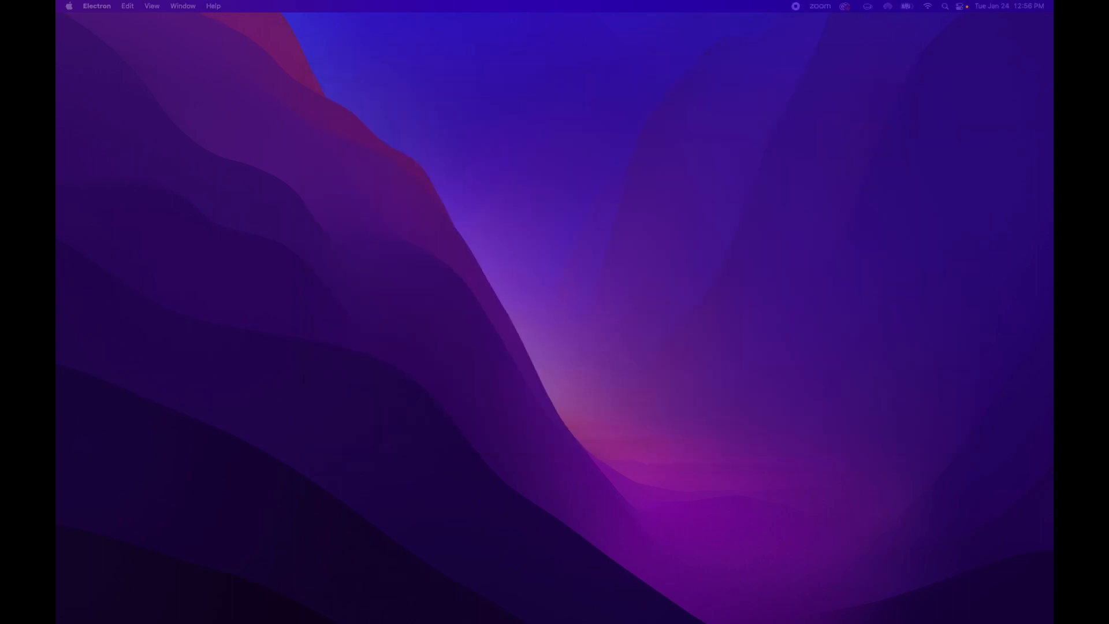
left_click_drag(453, 106, 567, 54)
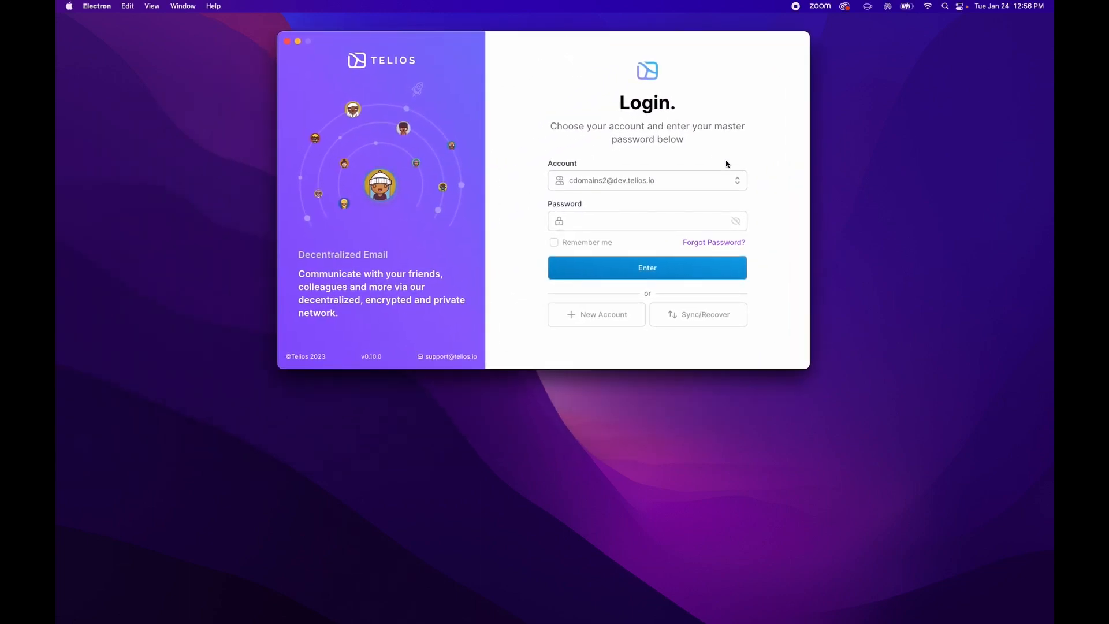
left_click(657, 224)
type("•••••••••••")
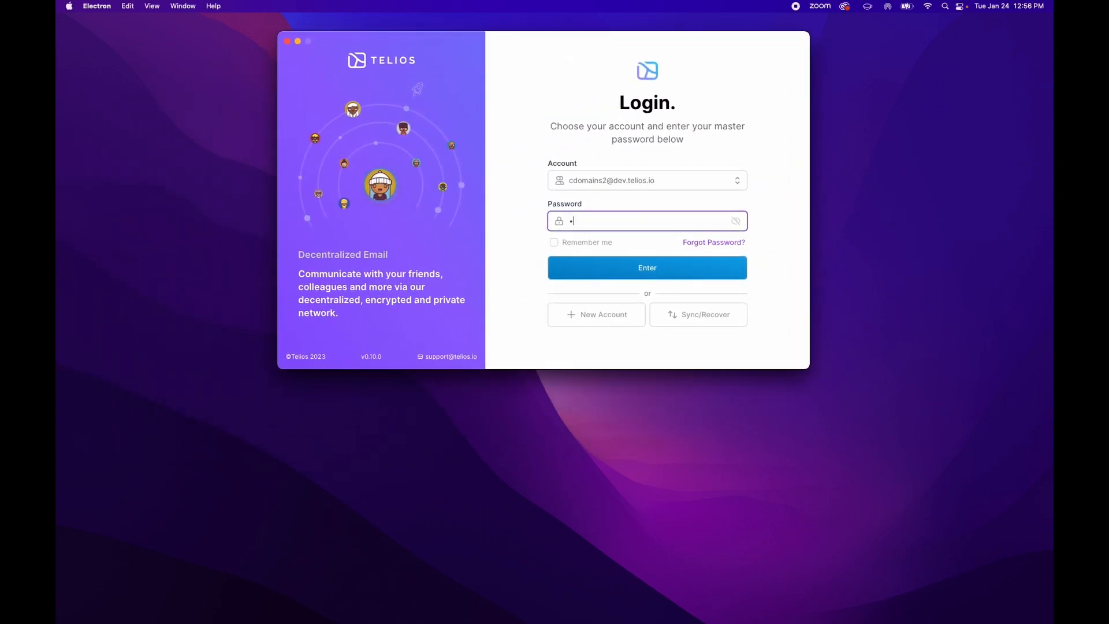
type("•••")
key("Return")
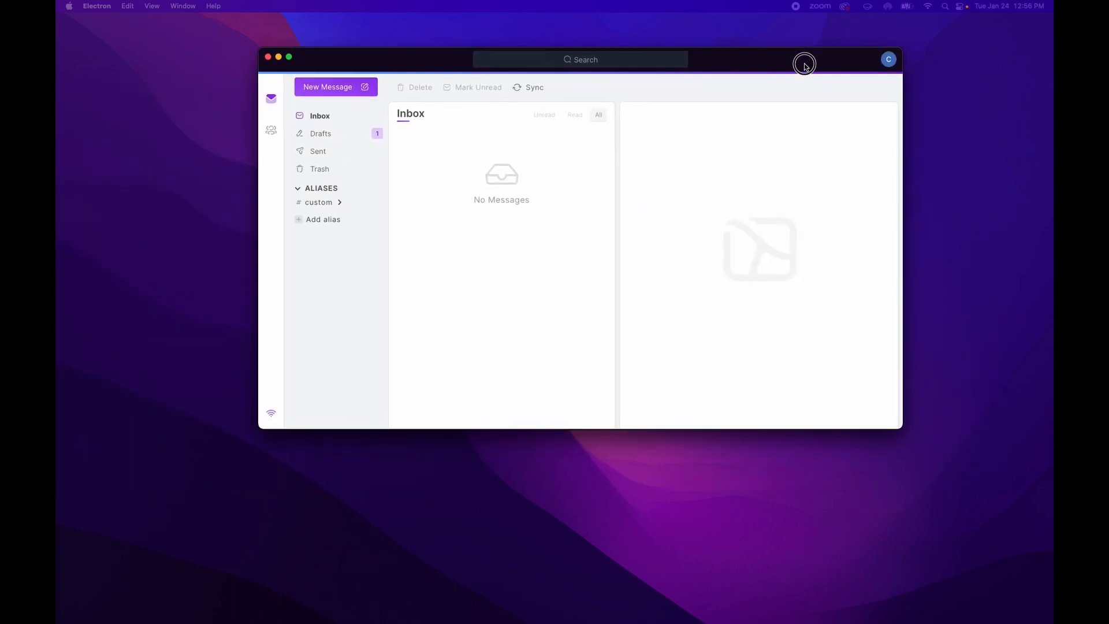
From Account Settings > Custom Domains, start adding a Sub-Account mailbox to hyperadelivery.com
left_click(888, 59)
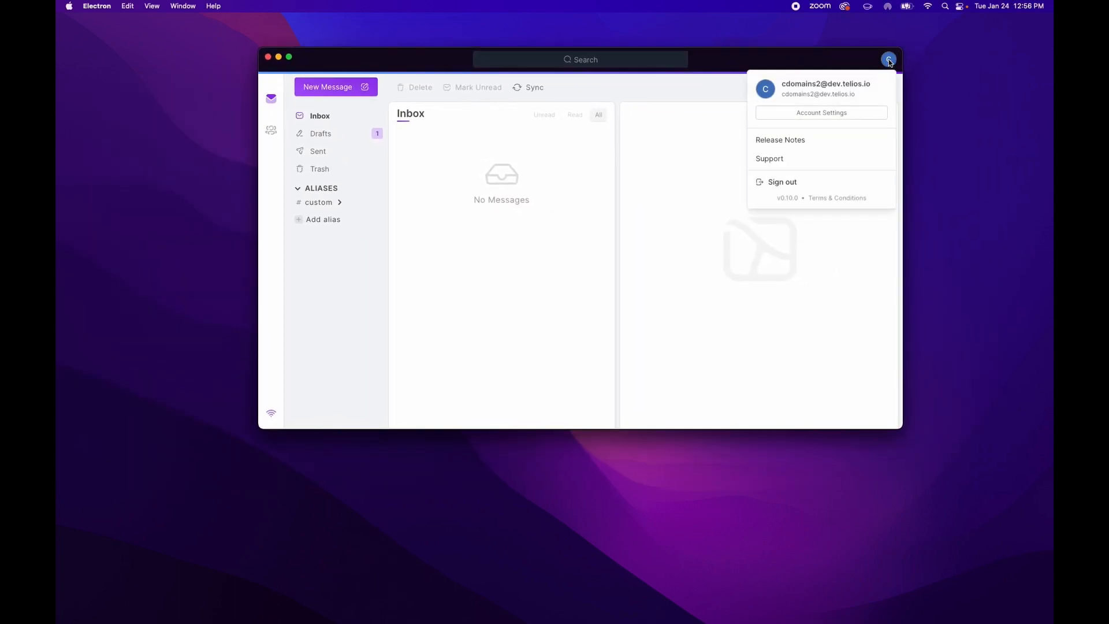
left_click(827, 113)
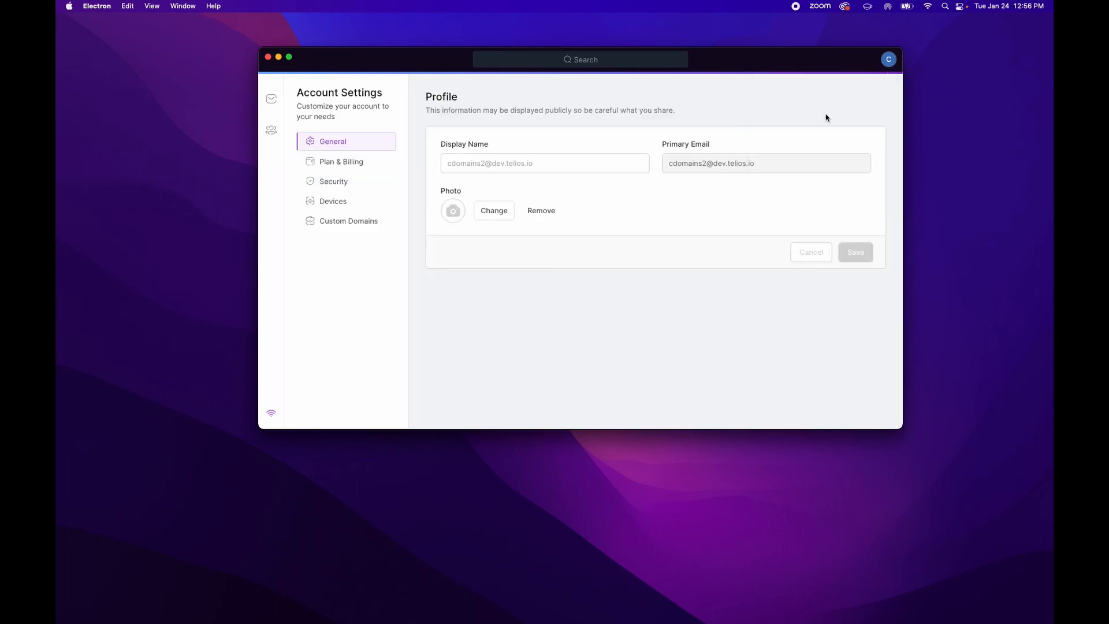
left_click(354, 219)
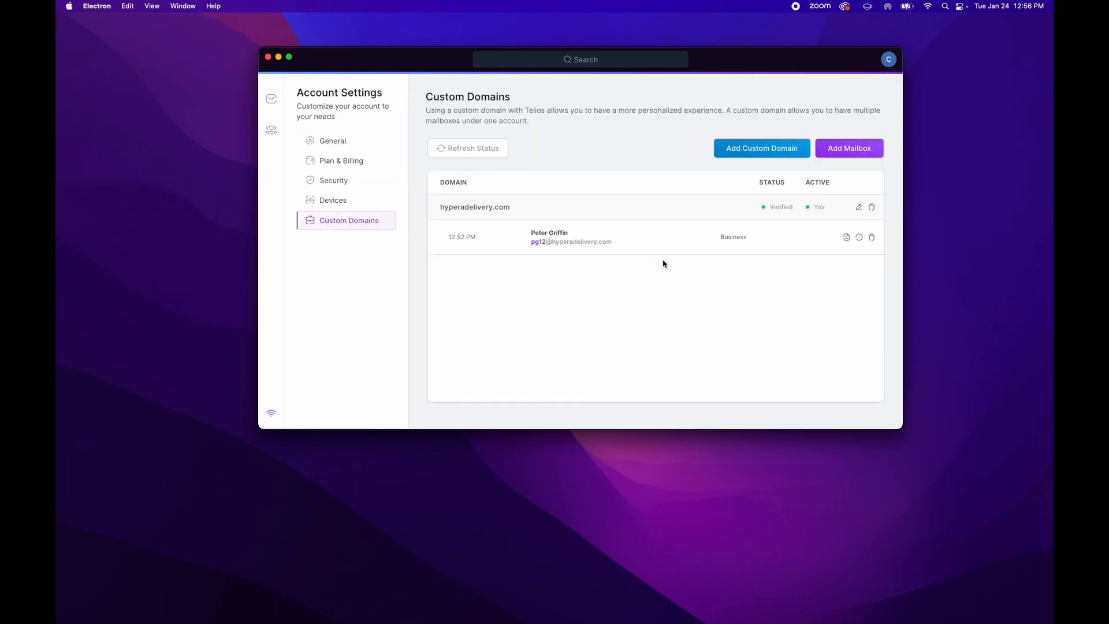
left_click(835, 152)
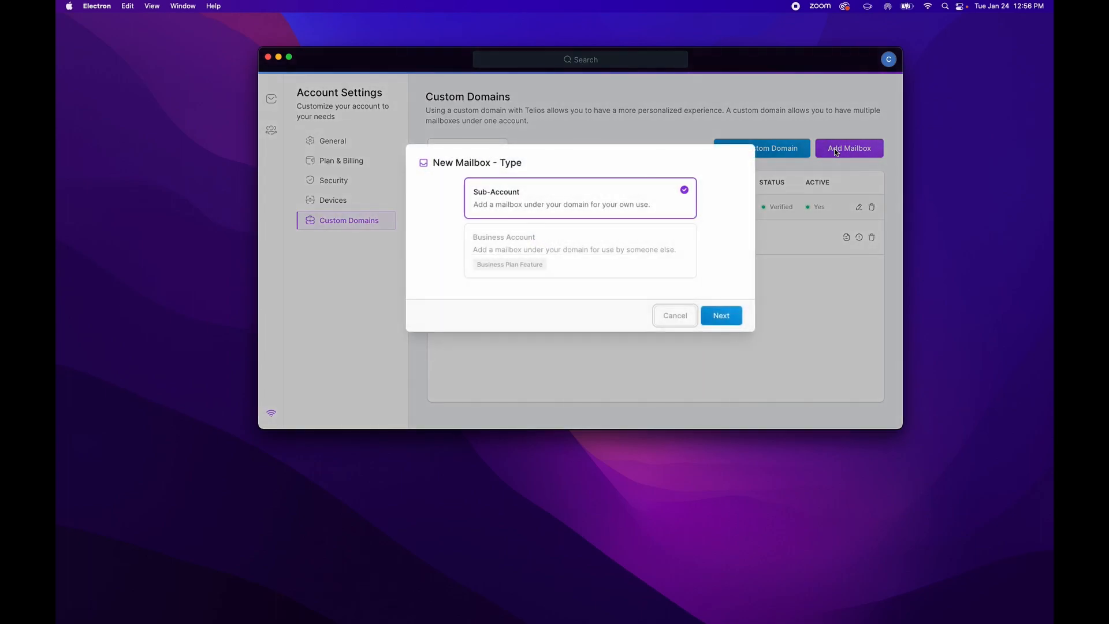
left_click(720, 319)
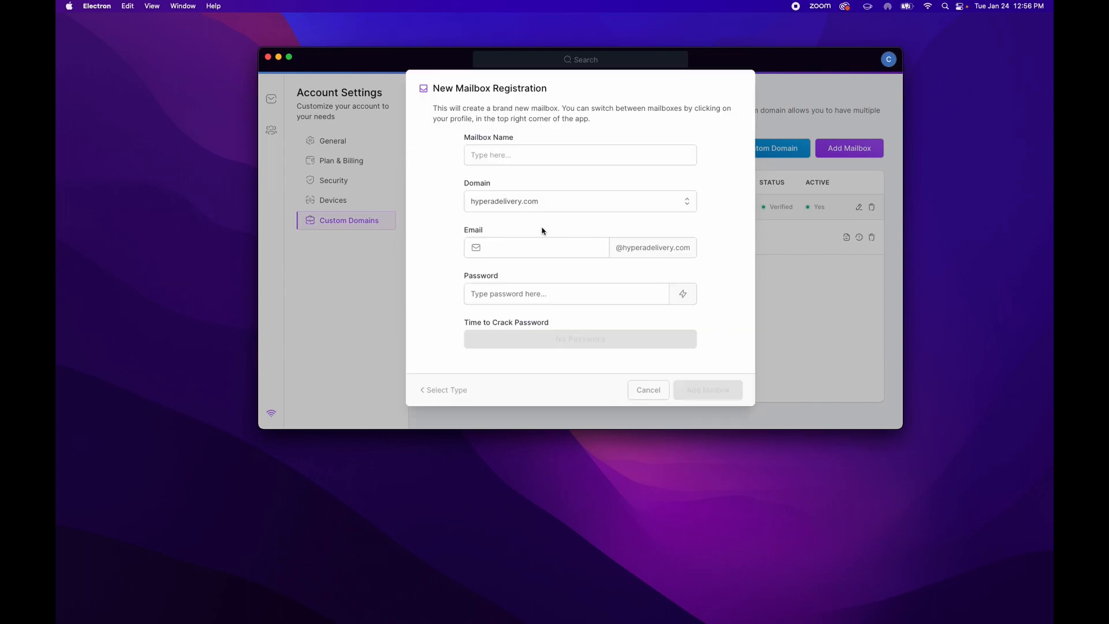
left_click(491, 155)
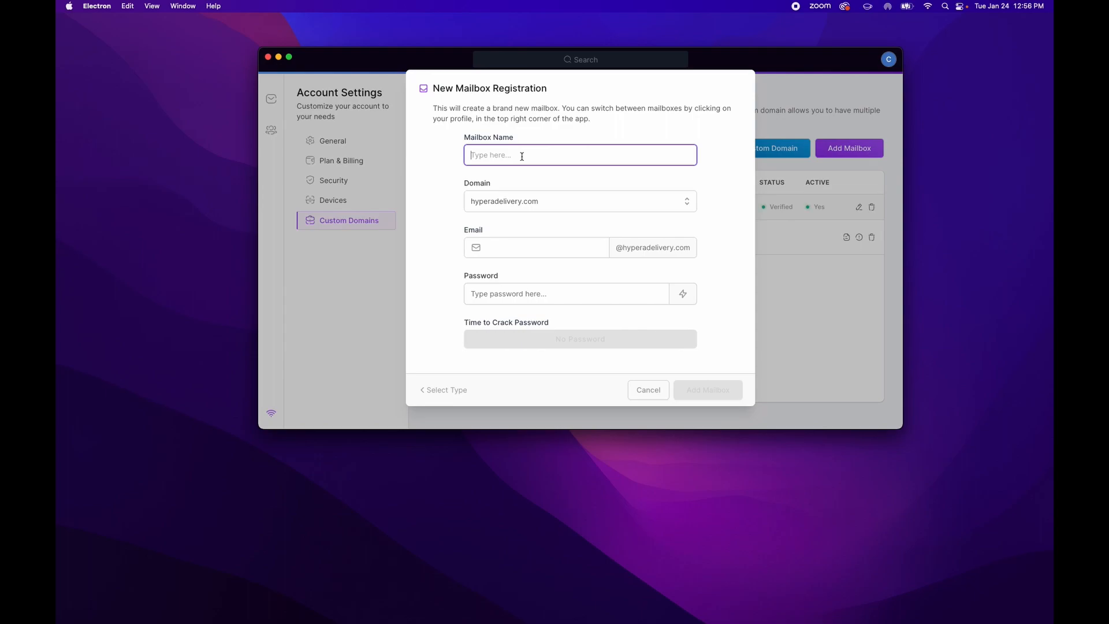
type("subaccount")
left_click(542, 248)
left_click_drag(520, 156, 432, 155)
type("Sub")
left_click(503, 247)
type("subaccount")
Generate a strong password and create the Sub mailbox
left_click(527, 295)
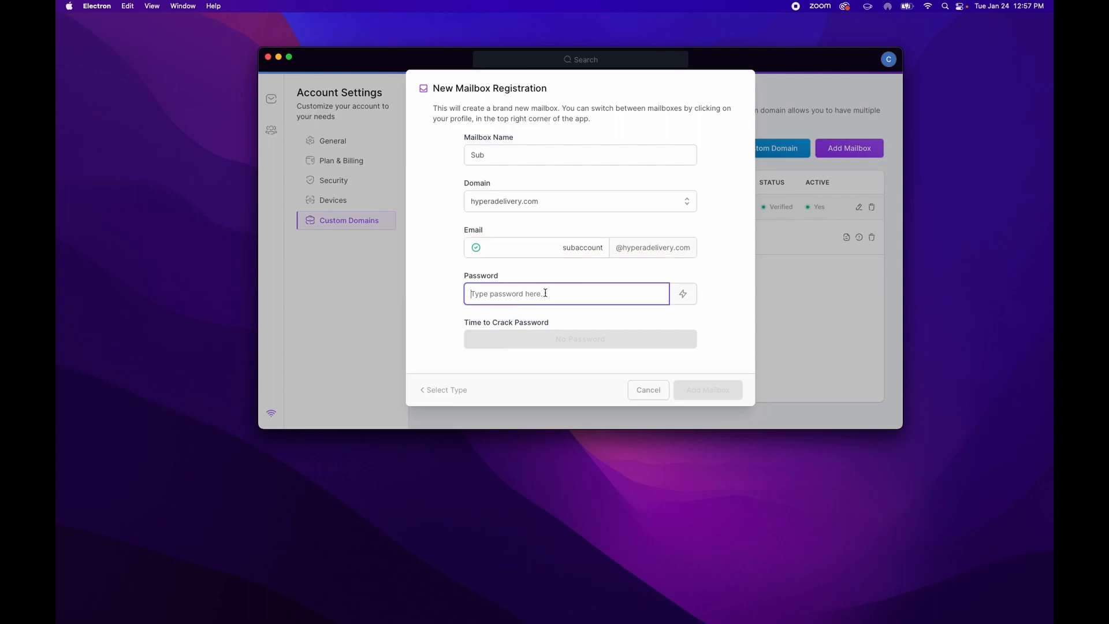
left_click(677, 298)
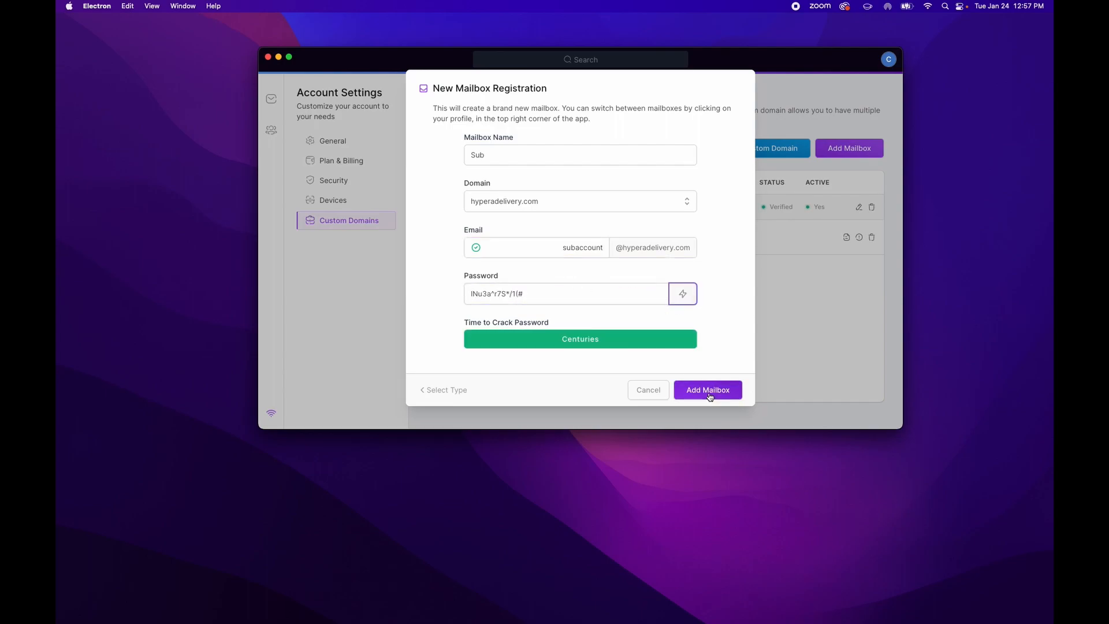
left_click(710, 396)
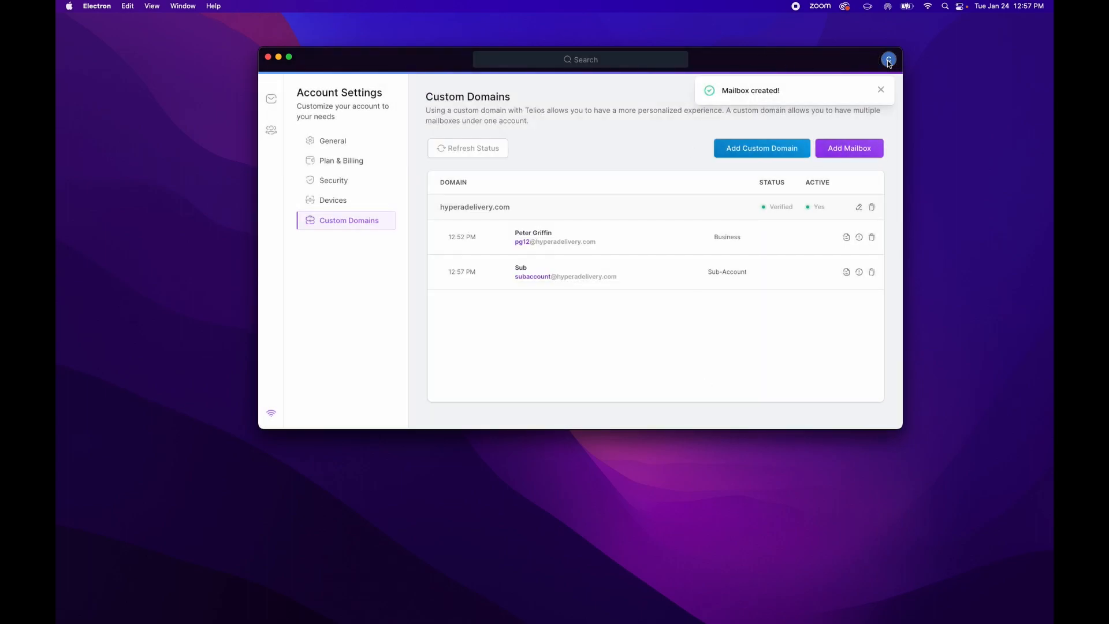
left_click(888, 60)
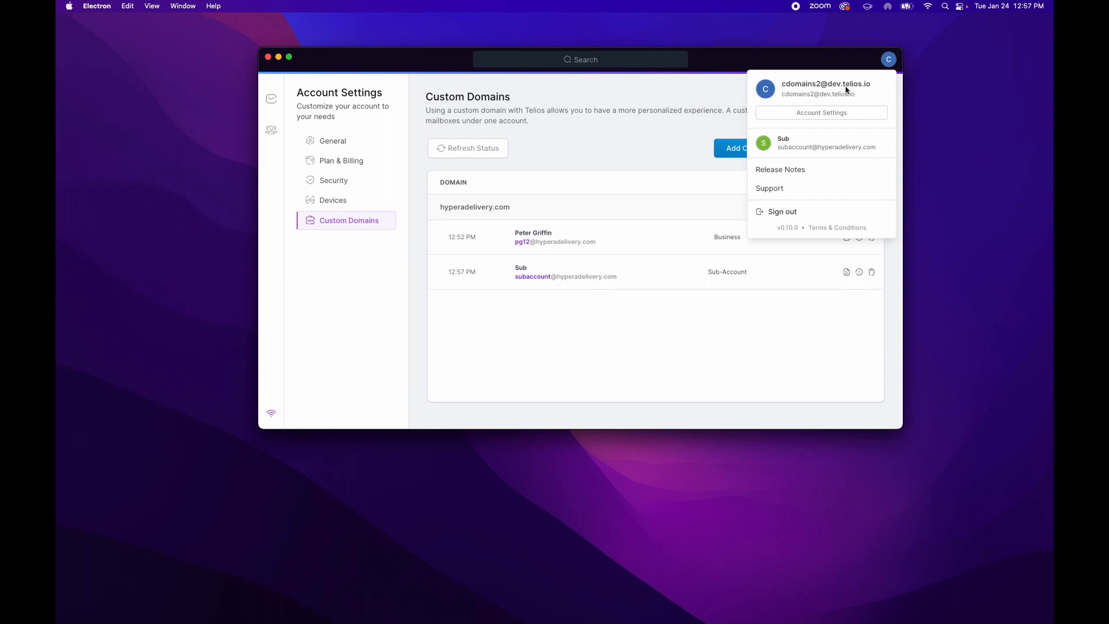
Switch to the Sub mailbox from the account menu, then sign out of it
left_click(693, 72)
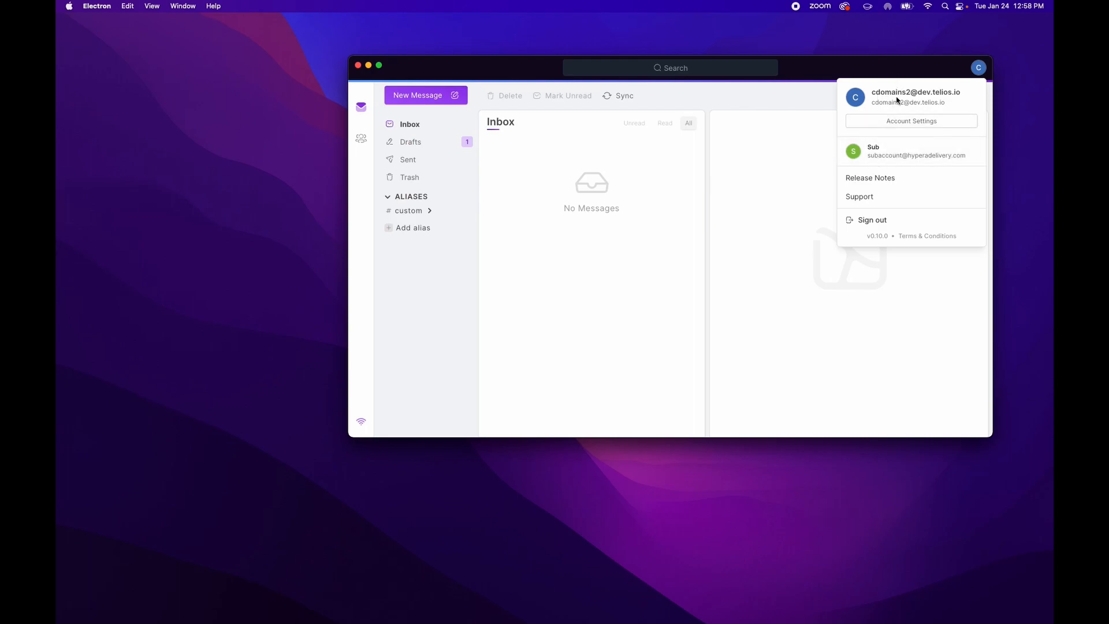
left_click(882, 147)
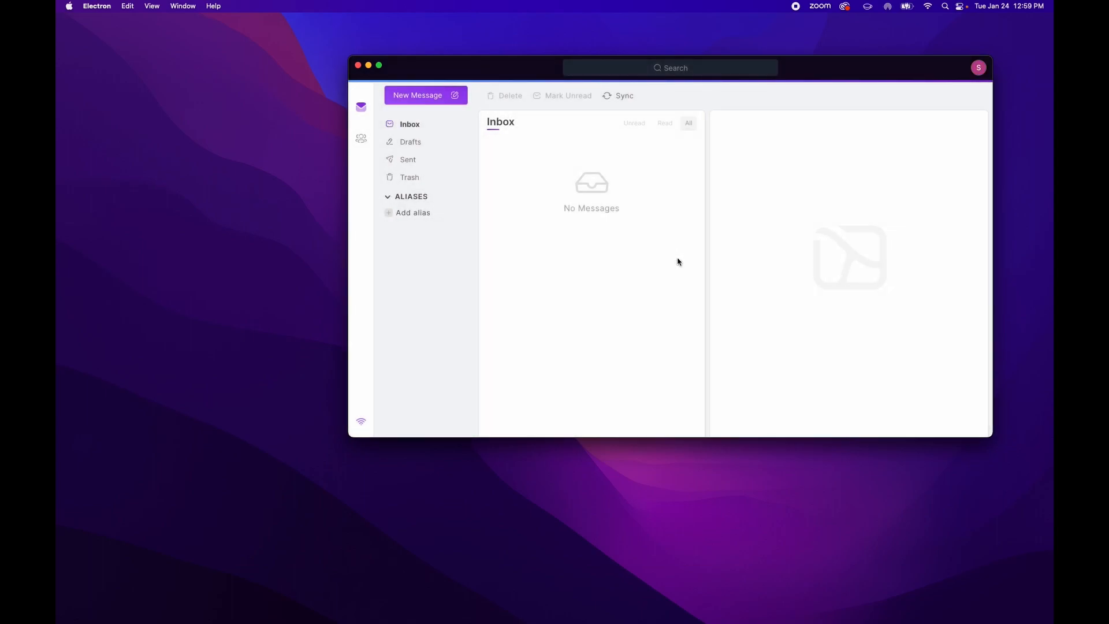
left_click(979, 69)
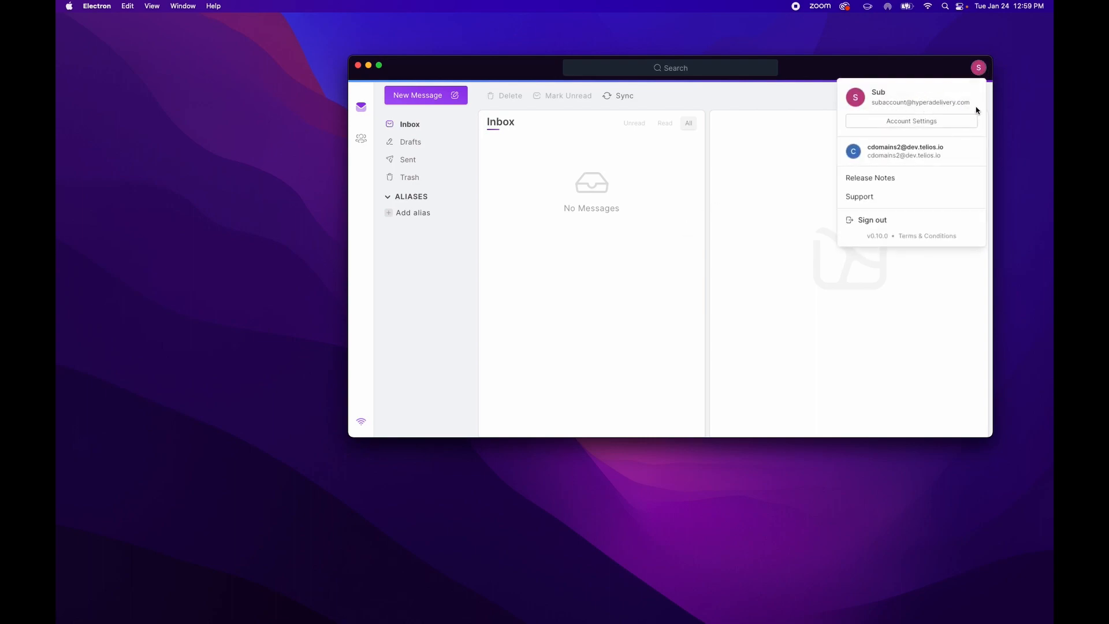
left_click(655, 144)
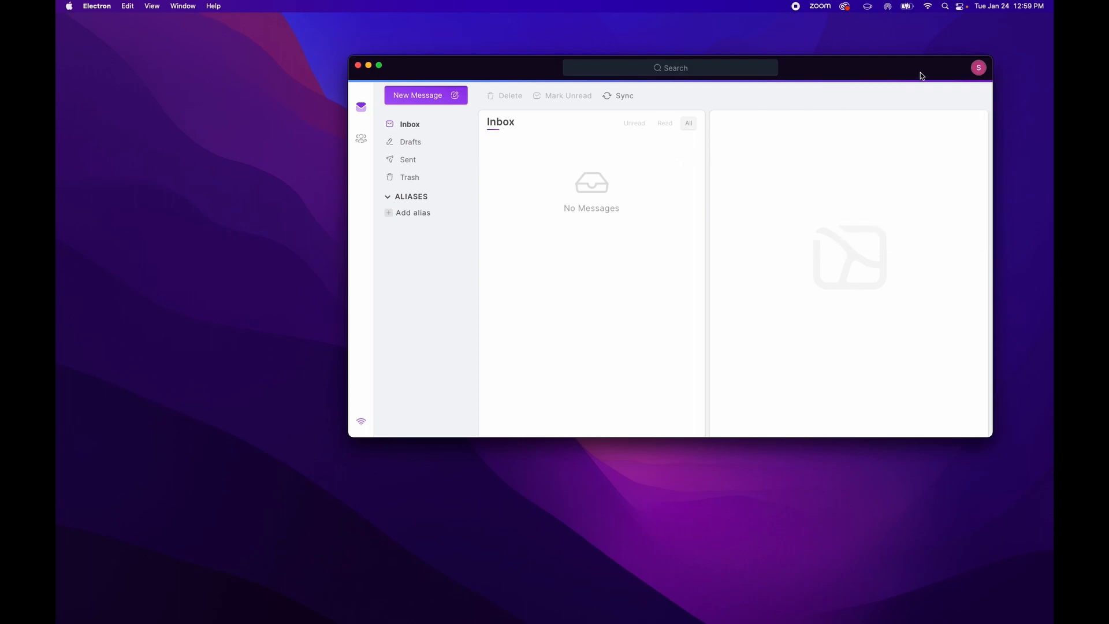
left_click(980, 68)
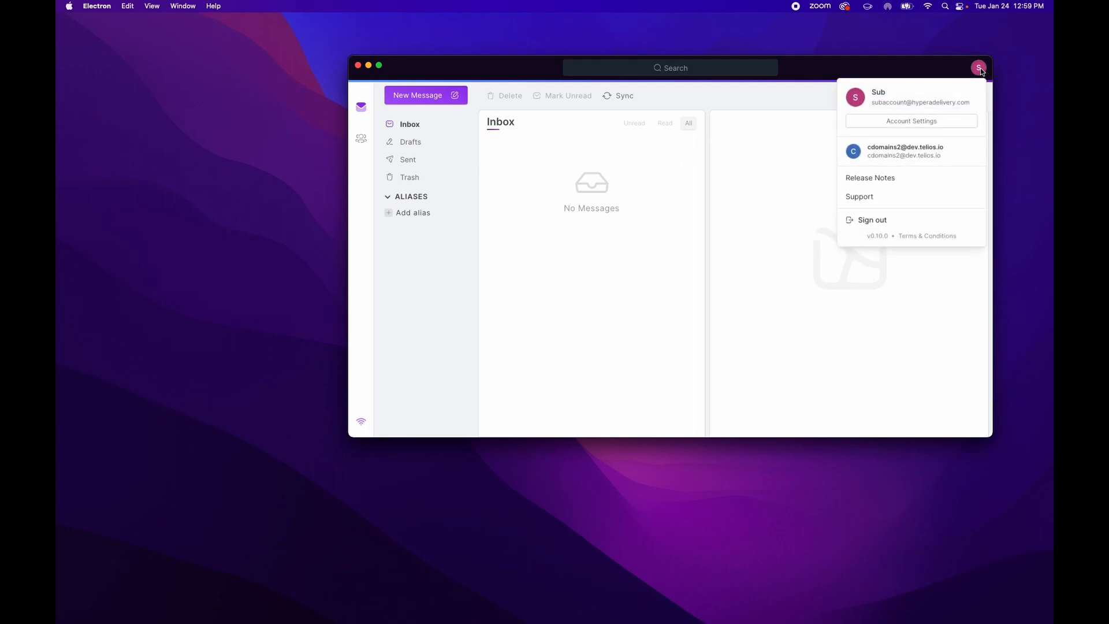
left_click(879, 222)
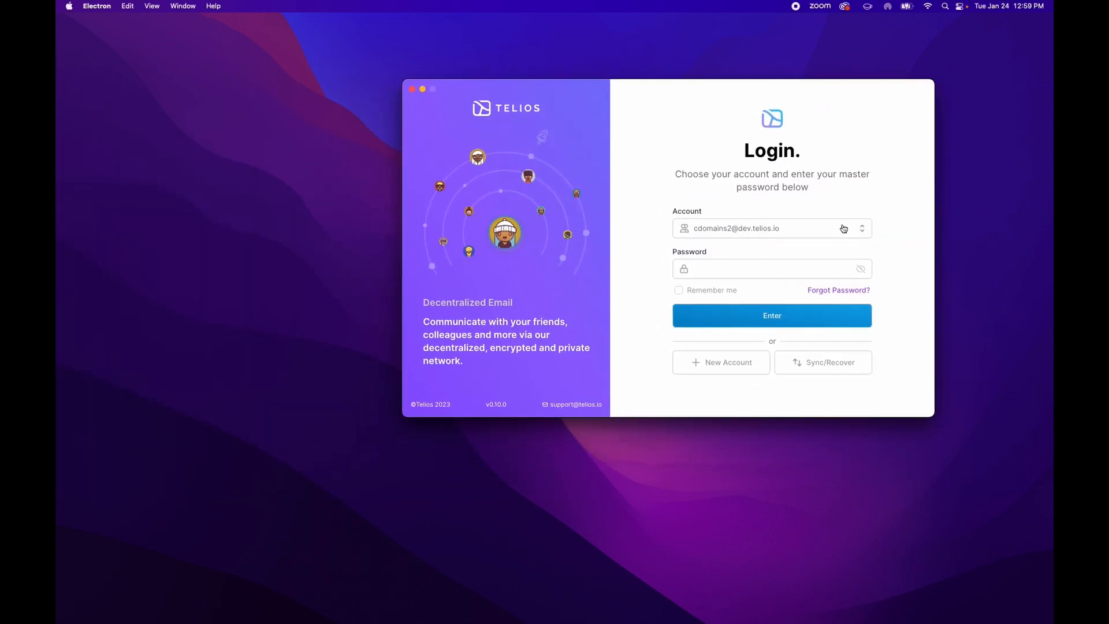
left_click(840, 231)
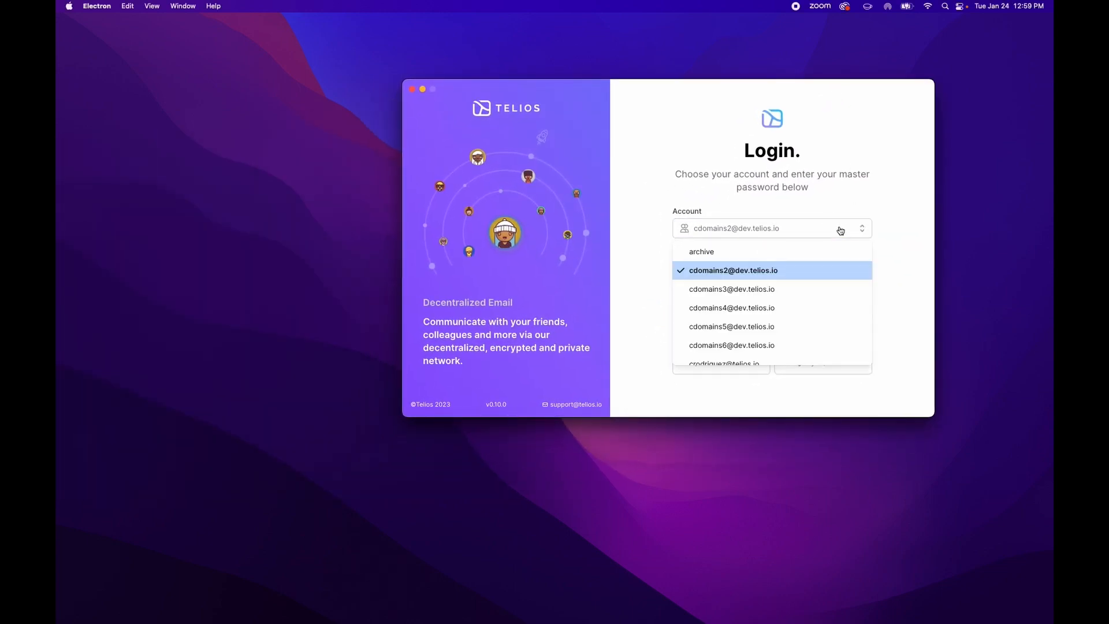
scroll(778, 269, "down", 3)
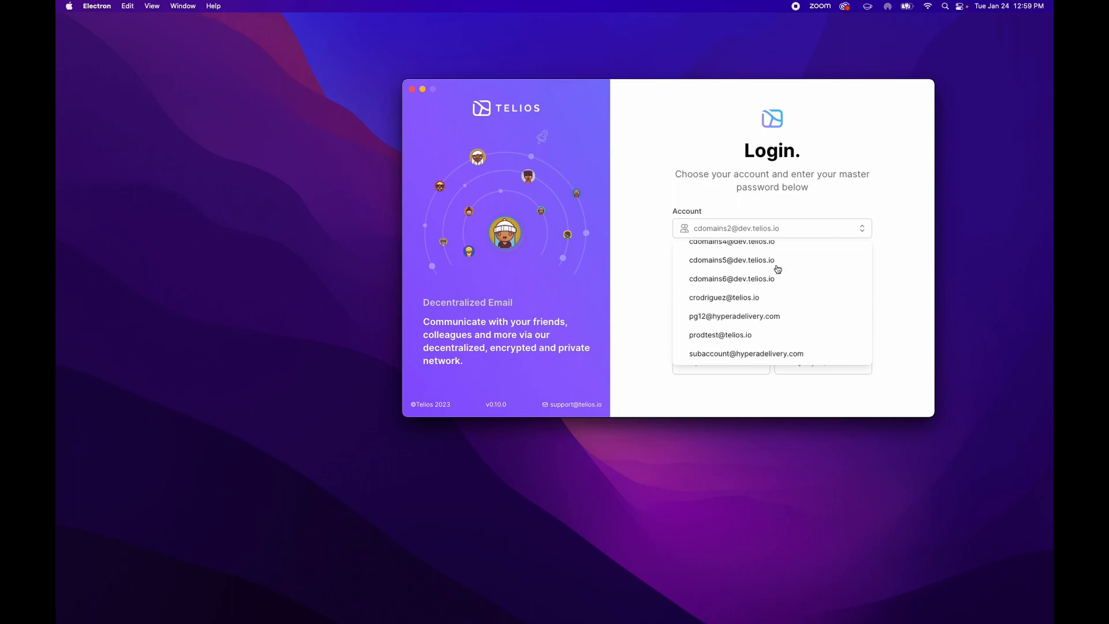
left_click(746, 353)
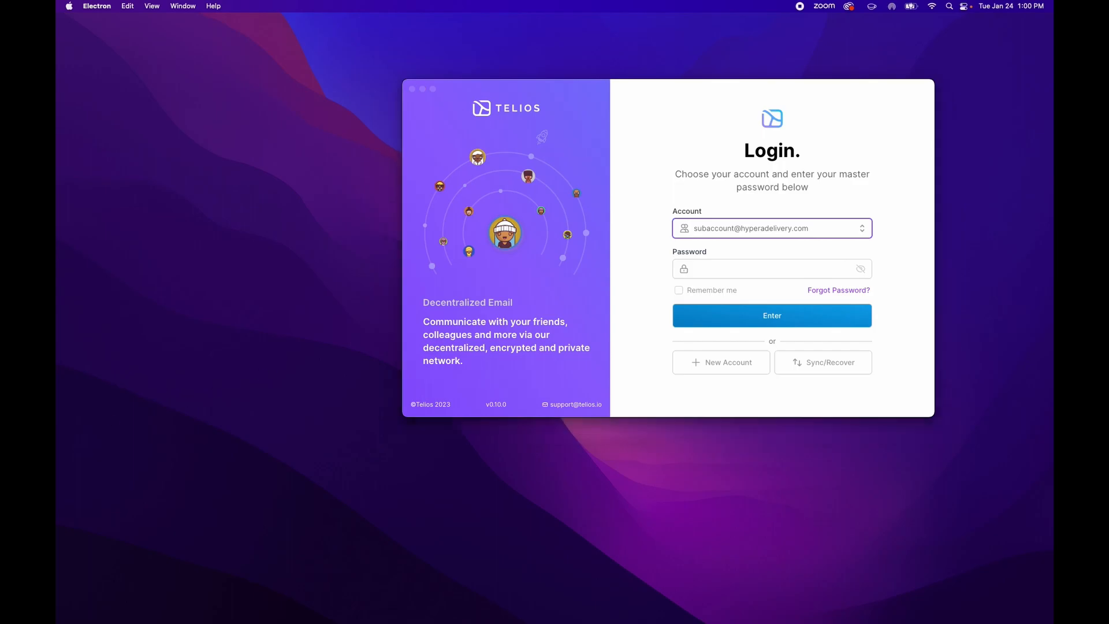
key("super+Tab")
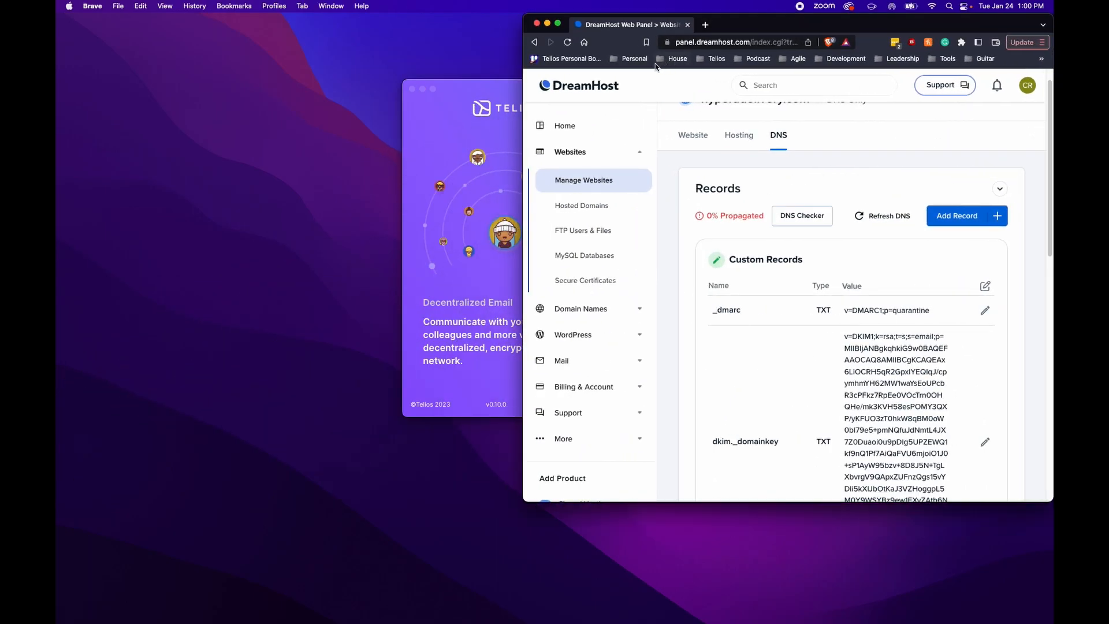
Go to telios.io from the bookmarks and open the Feedback portal's General page
left_click(712, 59)
left_click(726, 78)
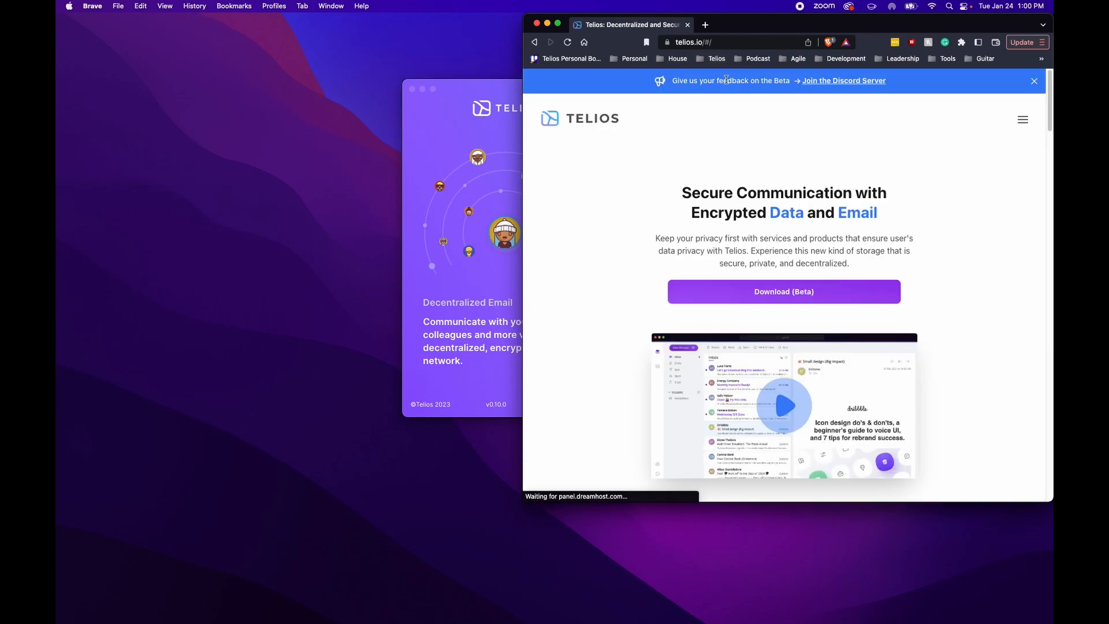
double_click(832, 24)
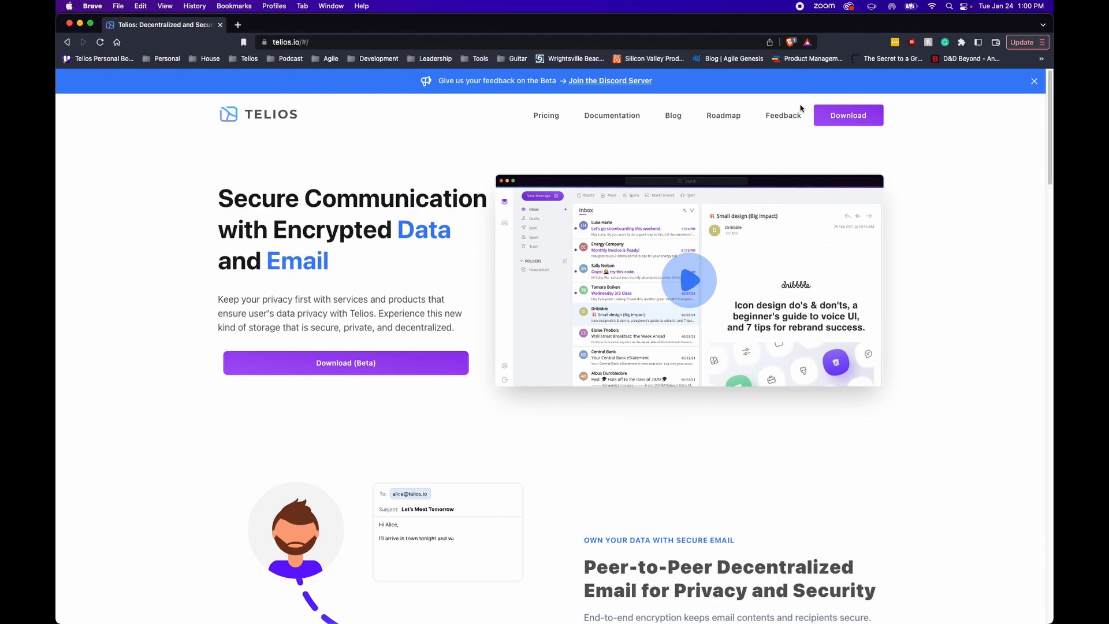
left_click(770, 118)
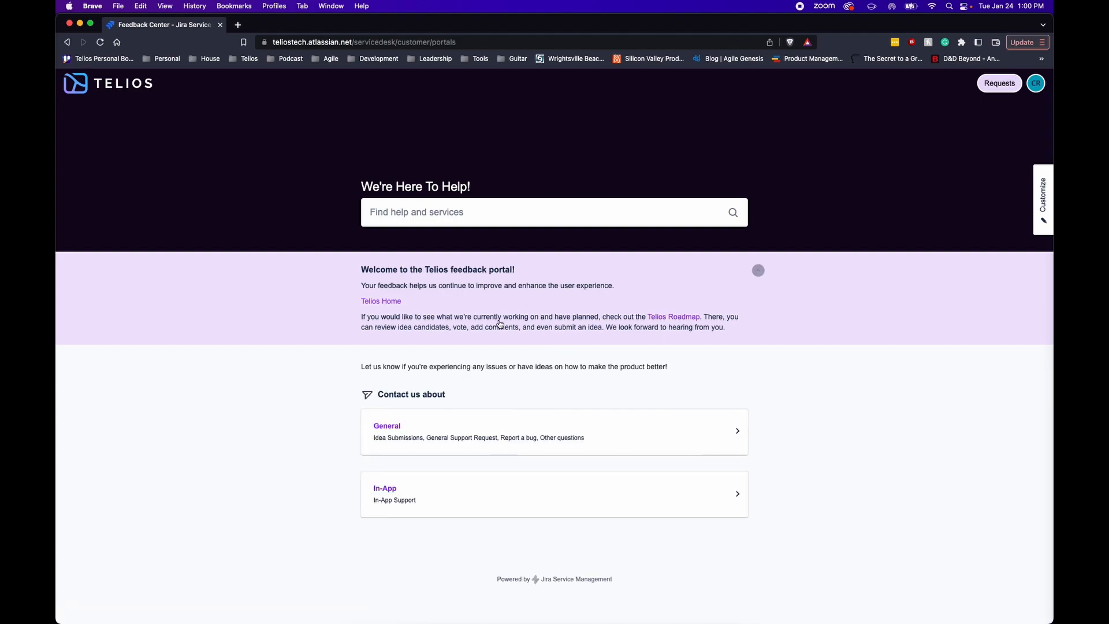
left_click(407, 430)
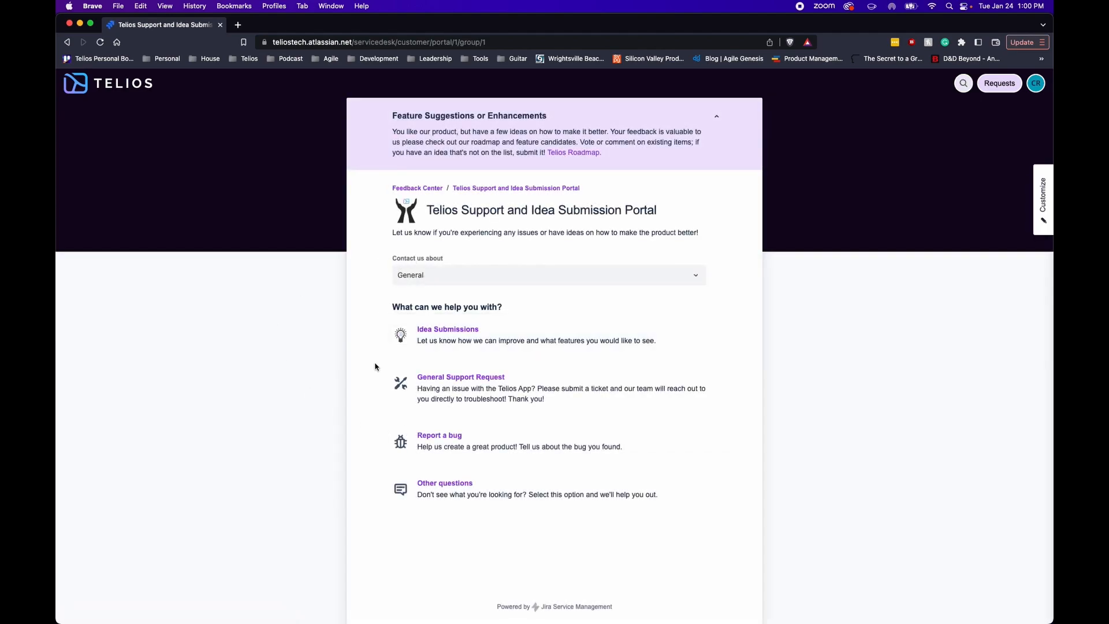